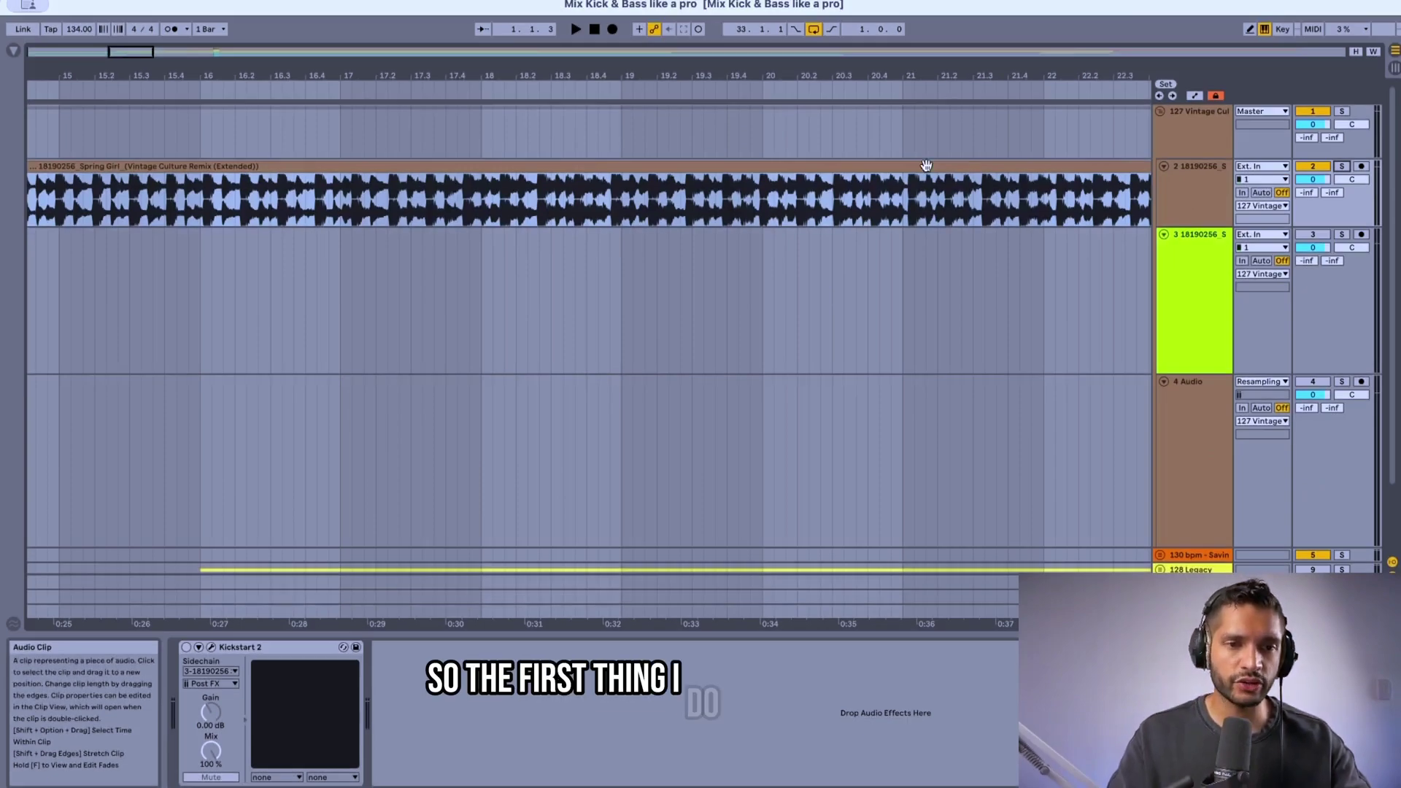
- Look through the Spring Girl reference clip around bar 17 and play it to find an isolated kick
{"action": "scroll", "coordinate": [431, 161], "scroll_direction": "down", "scroll_amount": 5}
{"action": "scroll", "coordinate": [431, 162], "scroll_direction": "up", "scroll_amount": 5}
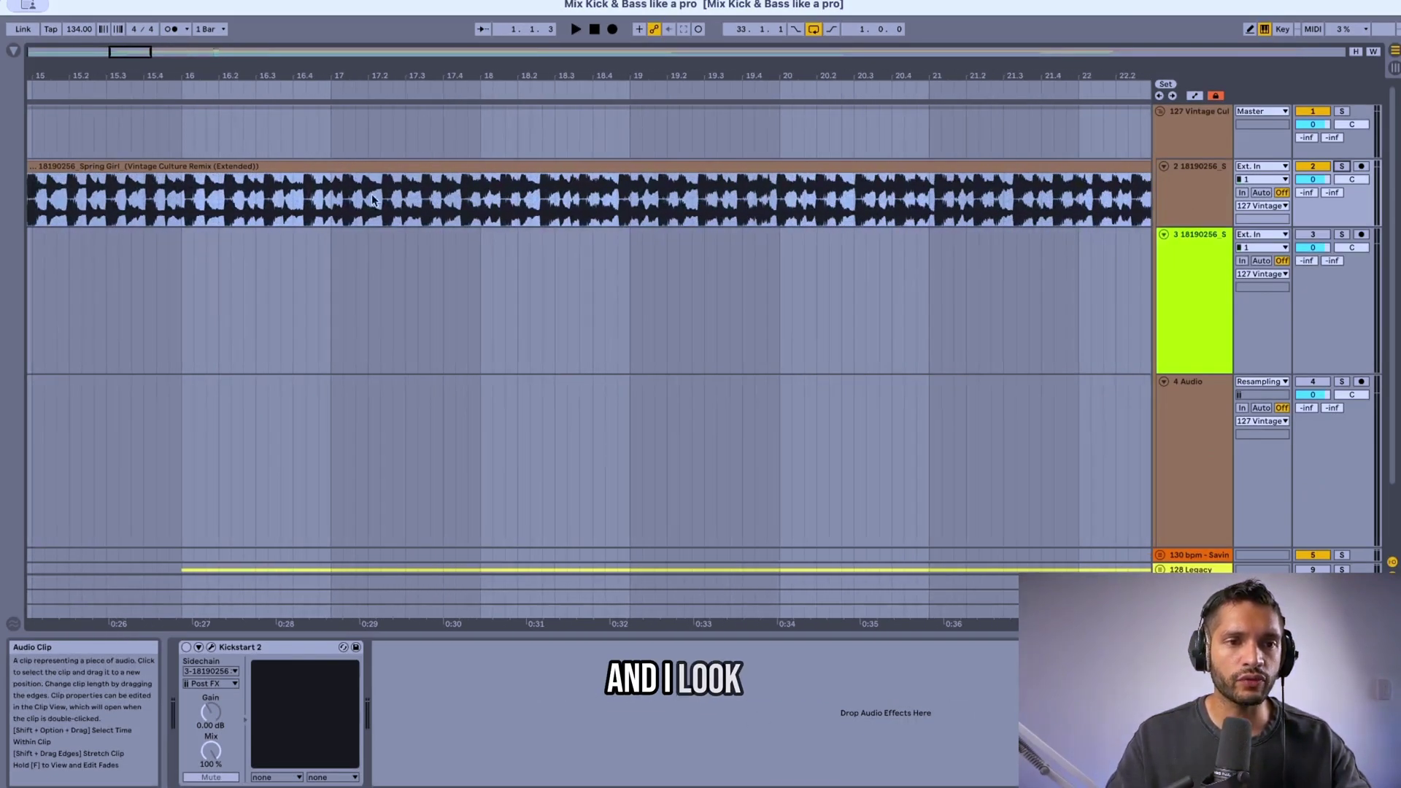
{"action": "scroll", "coordinate": [367, 211], "scroll_direction": "down", "scroll_amount": 2}
{"action": "scroll", "coordinate": [364, 210], "scroll_direction": "down", "scroll_amount": 5}
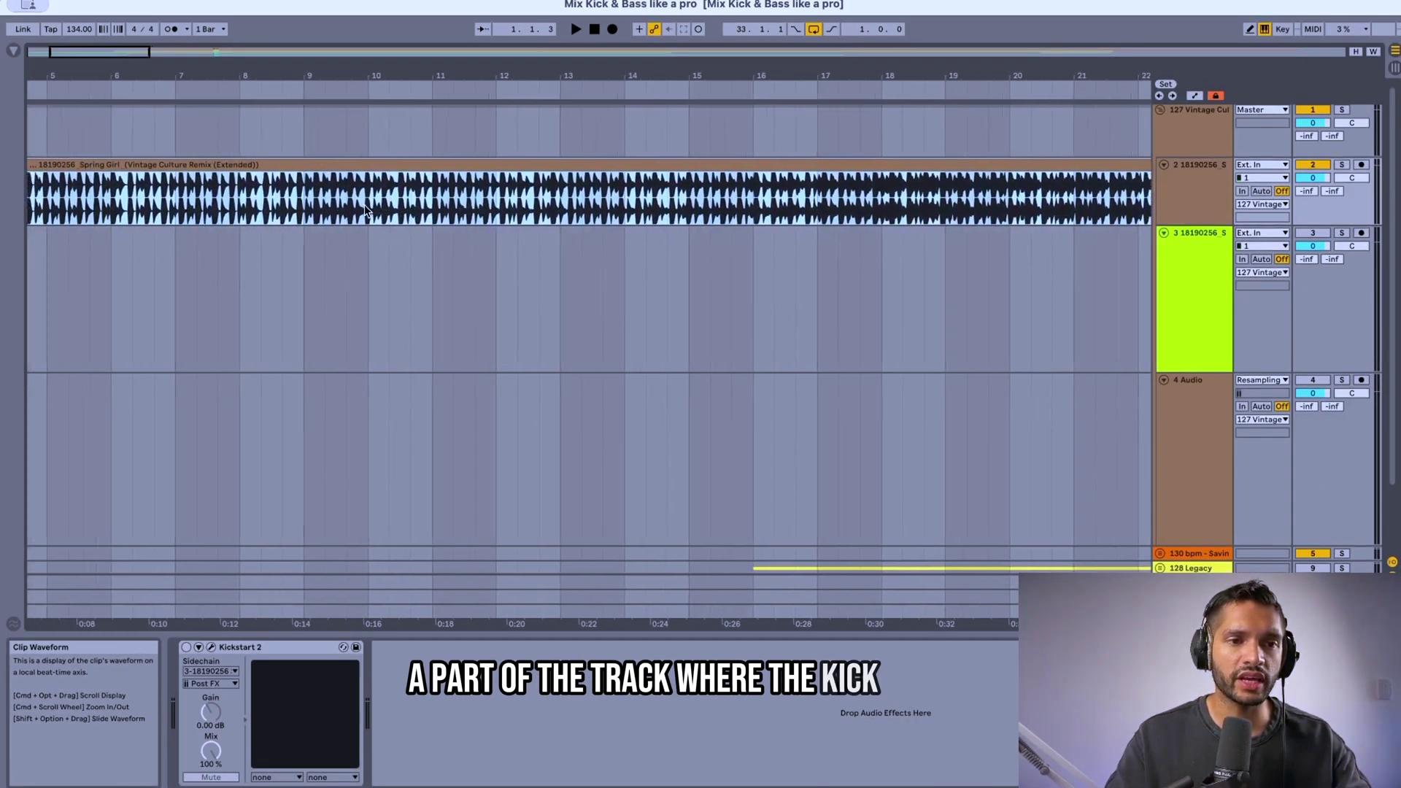
{"action": "scroll", "coordinate": [443, 210], "scroll_direction": "up", "scroll_amount": 5}
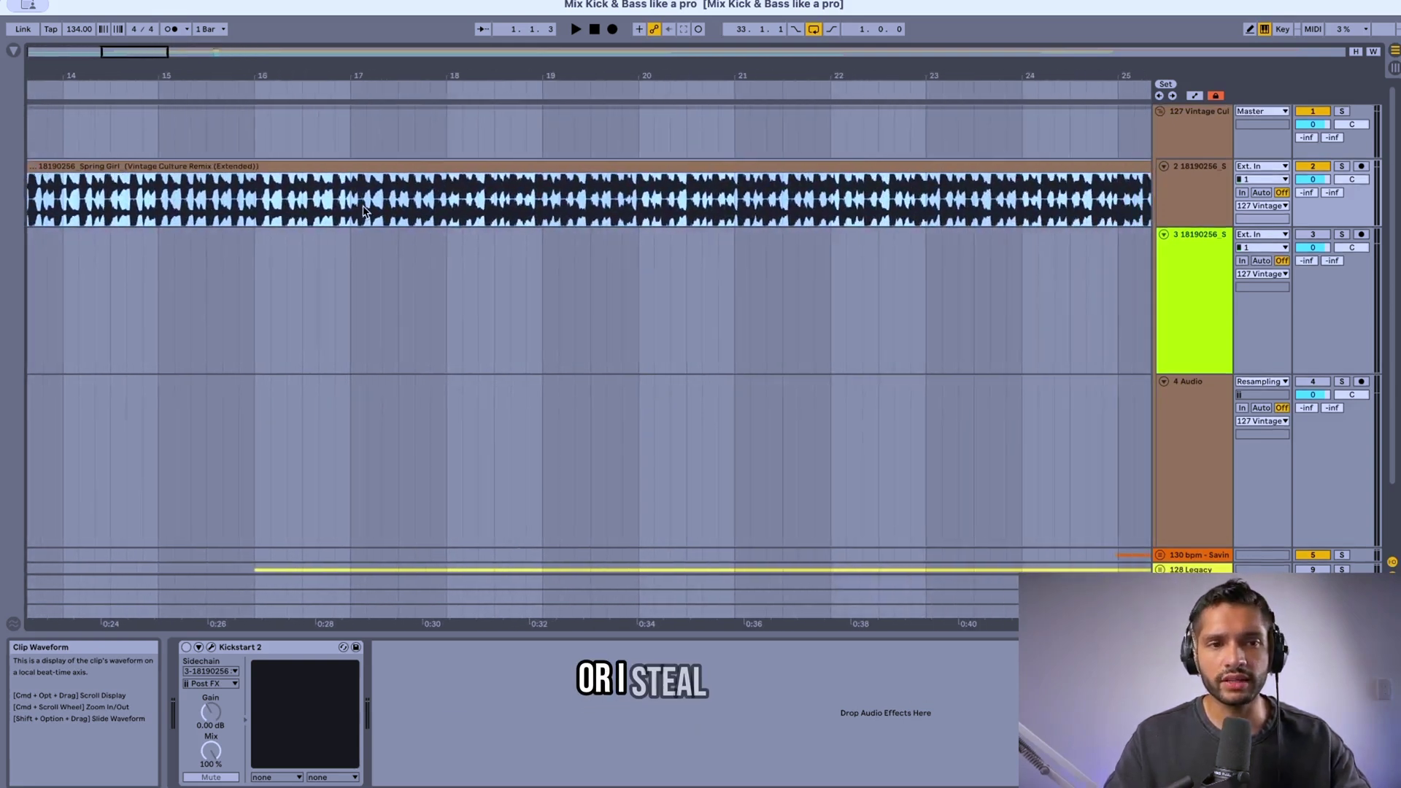
{"action": "left_click", "coordinate": [639, 210]}
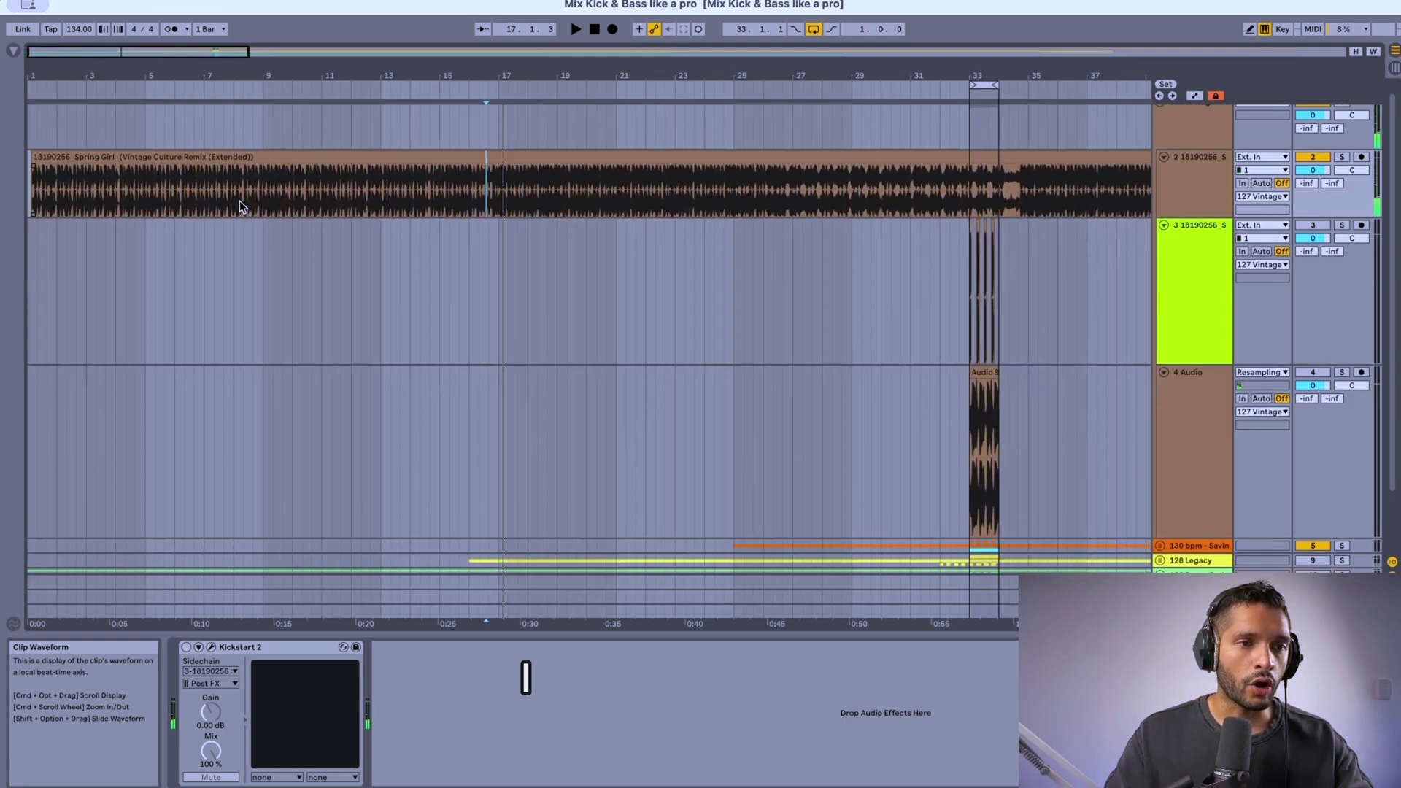
- Try trimming the reference clip's start to the kick just after bar 17 and audition it
{"action": "left_click_drag", "start_coordinate": [32, 159], "coordinate": [486, 144]}
{"action": "scroll", "coordinate": [510, 216], "scroll_direction": "up", "scroll_amount": 10}
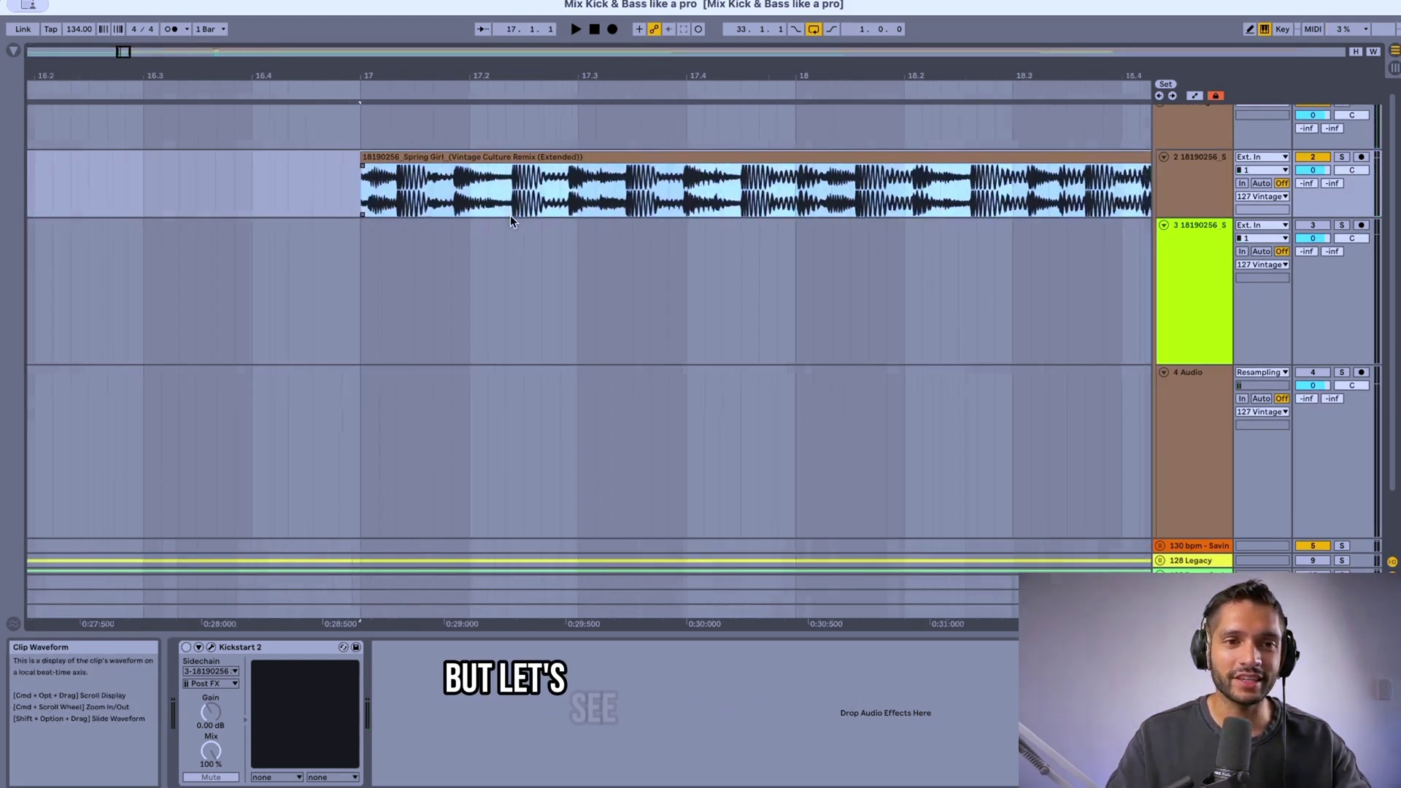
{"action": "left_click_drag", "start_coordinate": [358, 157], "coordinate": [391, 157]}
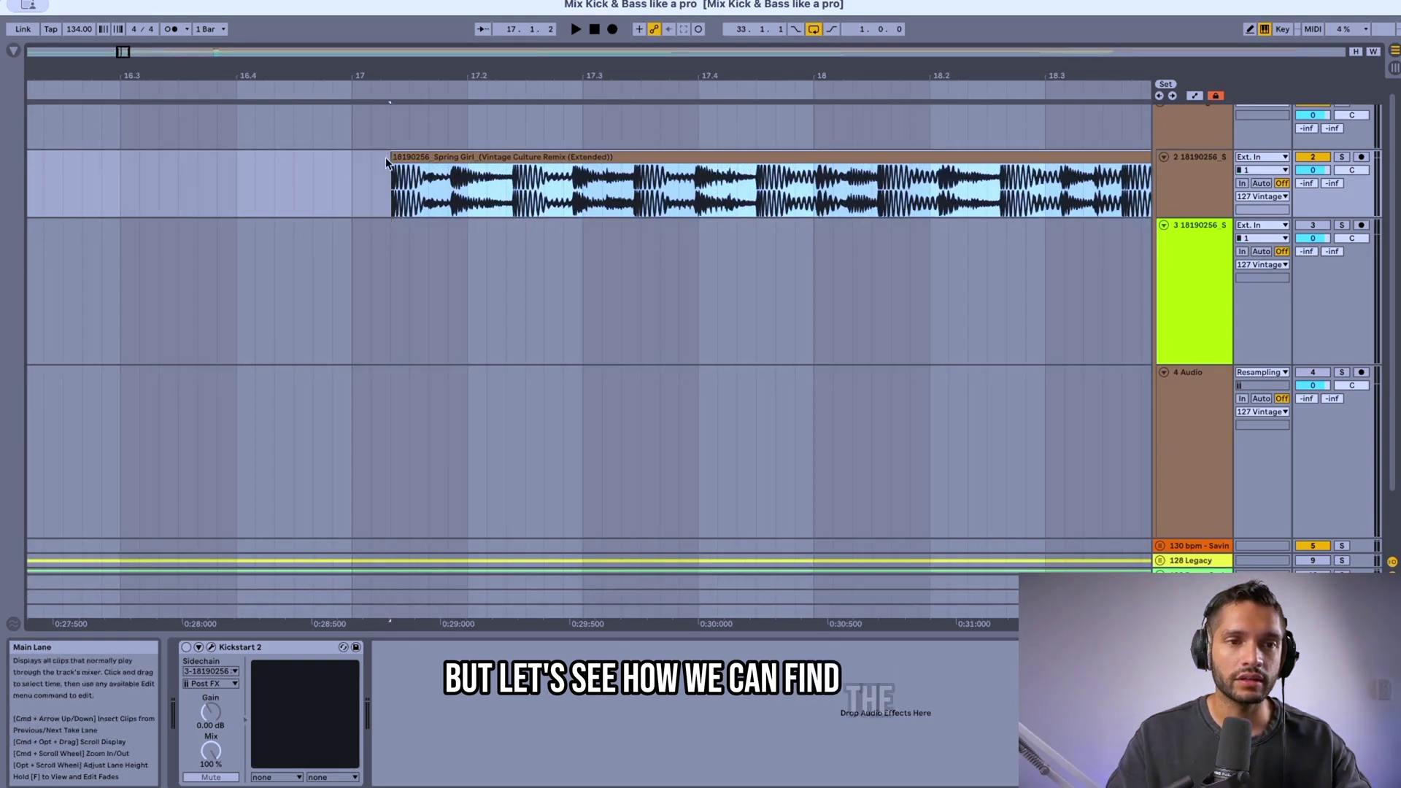
{"action": "key", "text": "space"}
{"action": "scroll", "coordinate": [432, 180], "scroll_direction": "down", "scroll_amount": 10}
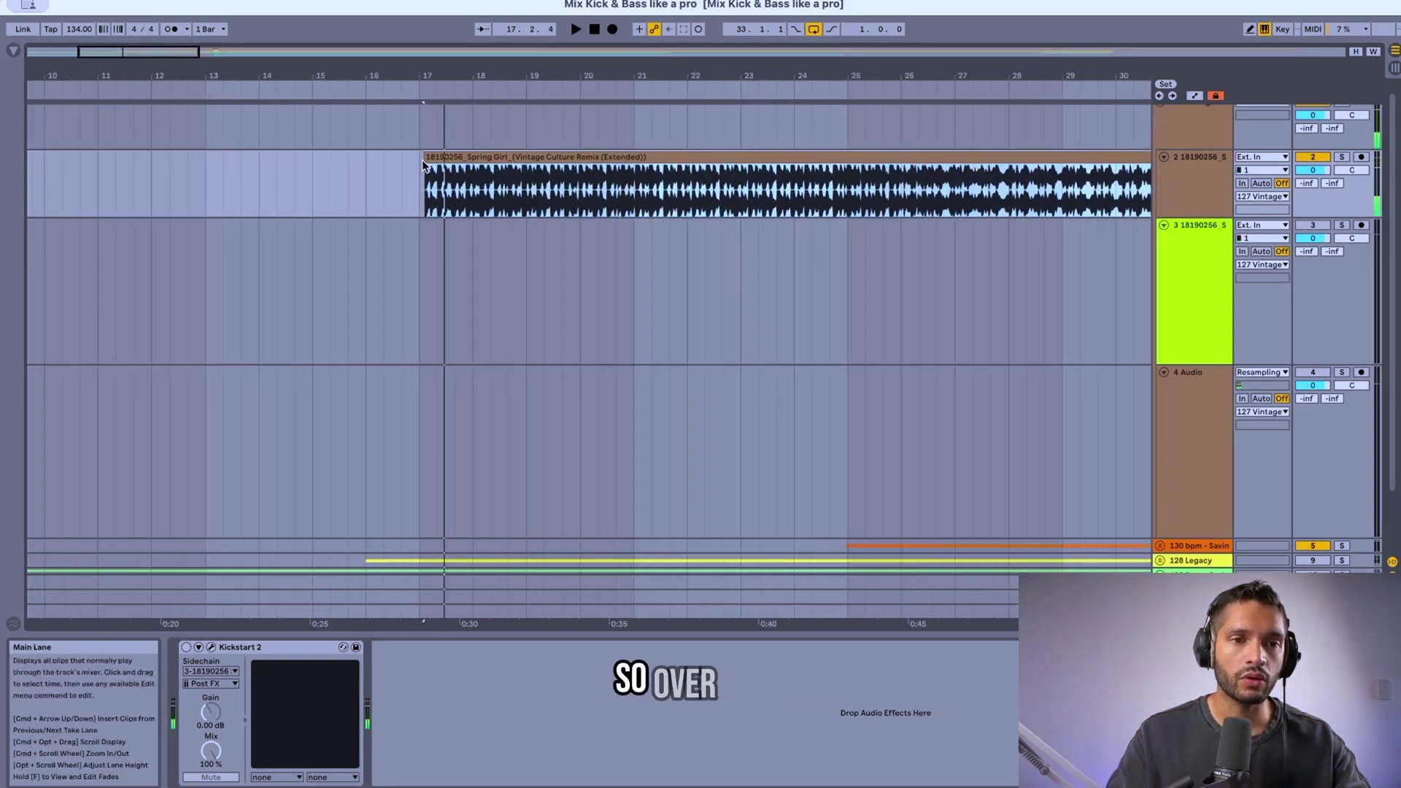
- Extend the reference clip back to near bar 13, trim its start to the kick's onset, and play it back
{"action": "left_click_drag", "start_coordinate": [429, 157], "coordinate": [210, 158]}
{"action": "scroll", "coordinate": [275, 196], "scroll_direction": "up", "scroll_amount": 10}
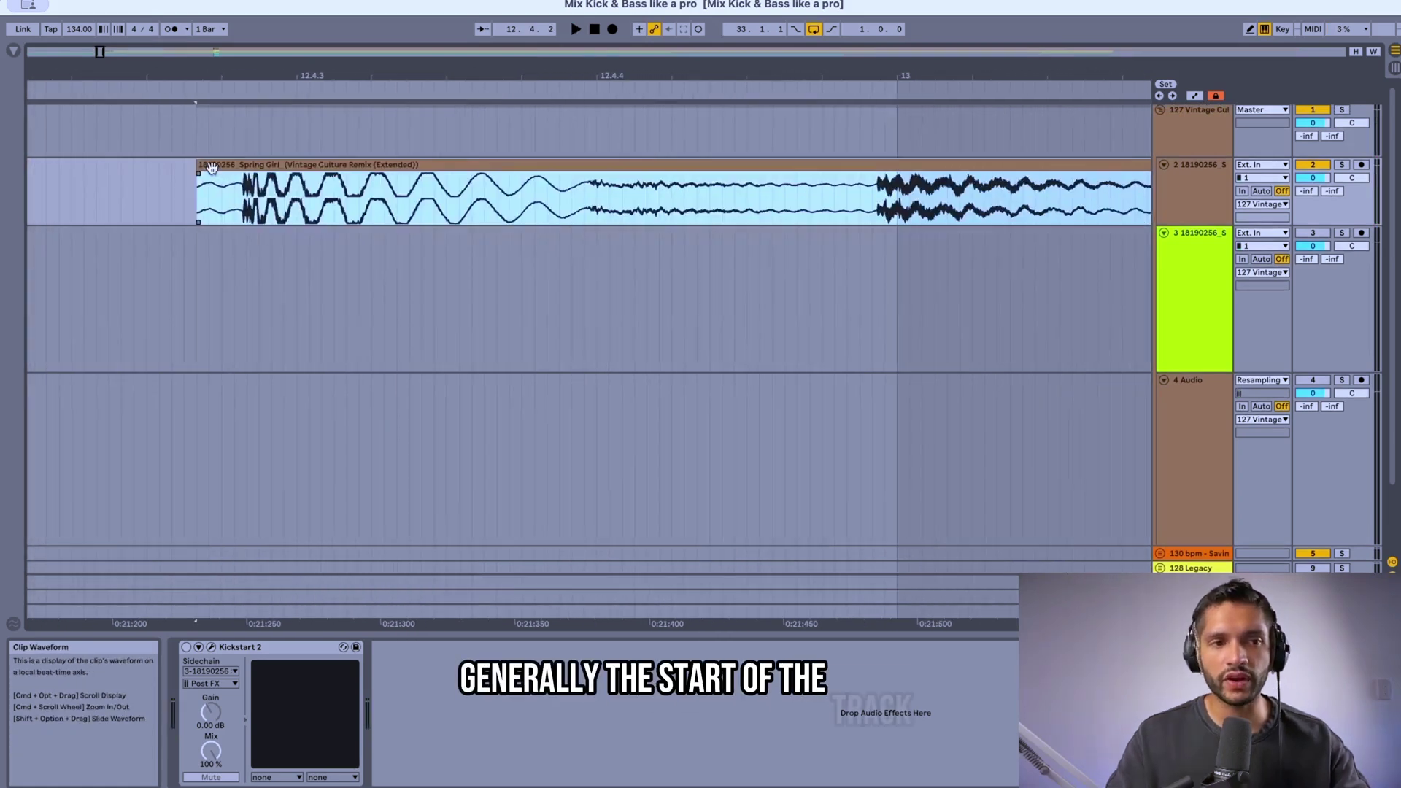
{"action": "left_click_drag", "start_coordinate": [197, 164], "coordinate": [234, 164]}
{"action": "key", "text": "space"}
{"action": "scroll", "coordinate": [348, 235], "scroll_direction": "down", "scroll_amount": 5}
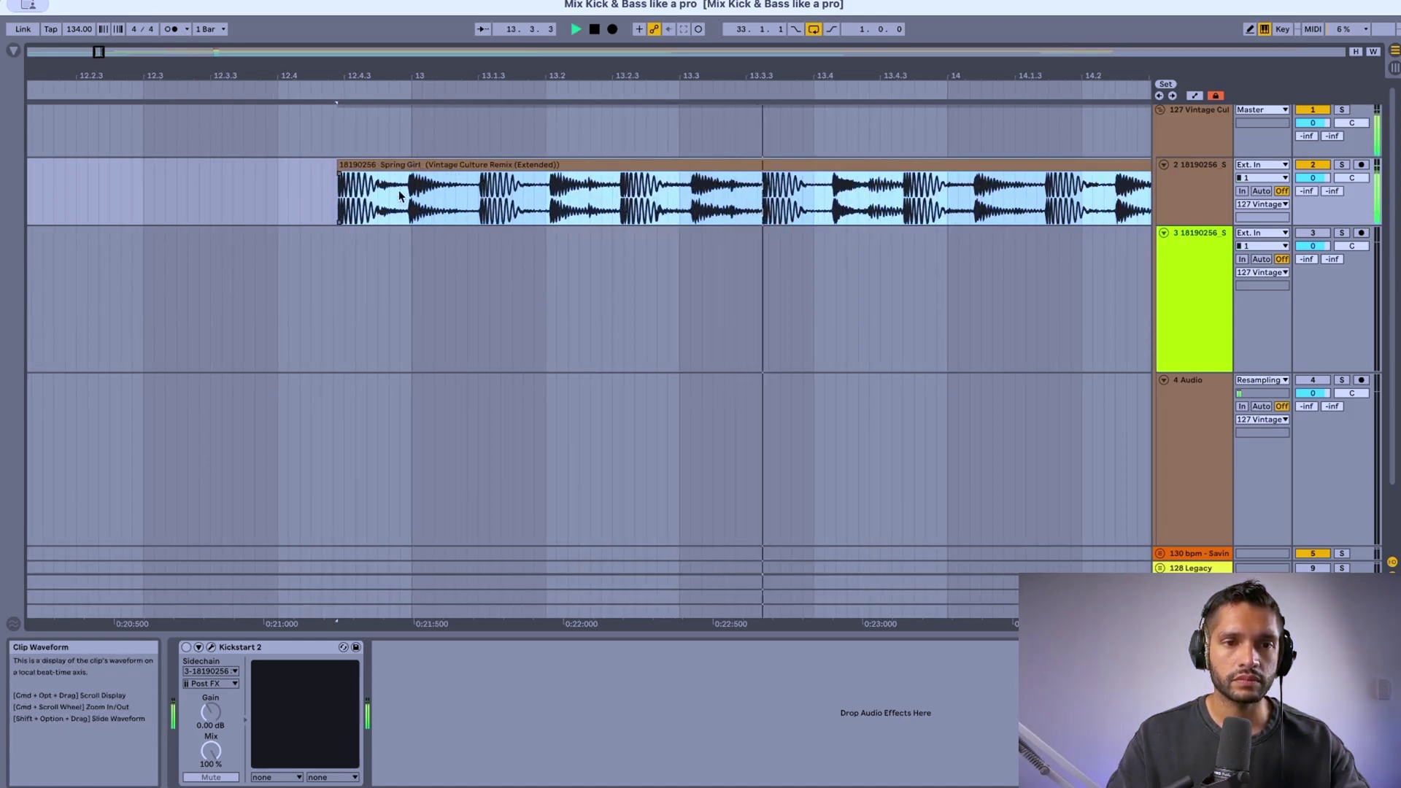
{"action": "key", "text": "space"}
- Move the trimmed Spring Girl clip to the beginning of the arrangement at bar 1
{"action": "scroll", "coordinate": [399, 196], "scroll_direction": "down", "scroll_amount": 3}
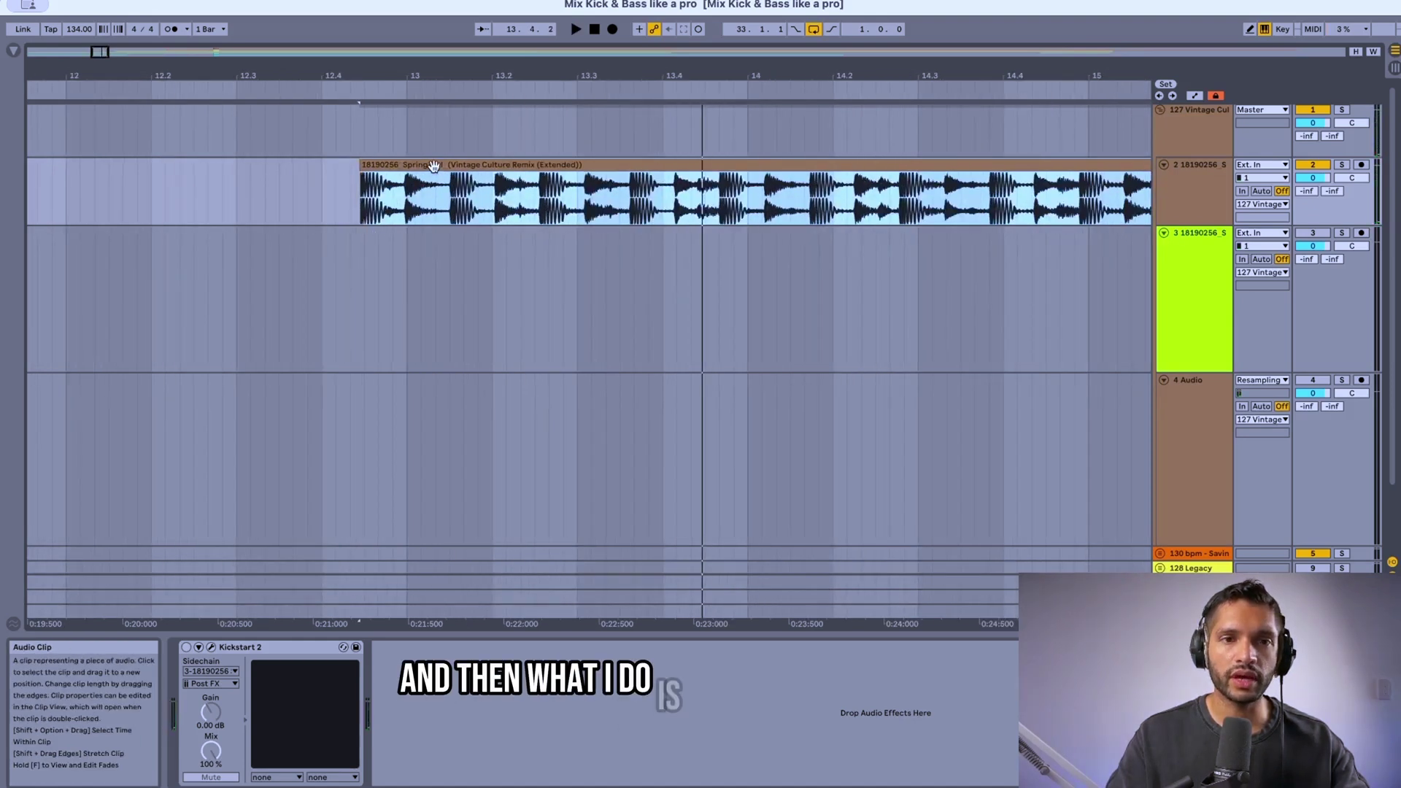
{"action": "scroll", "coordinate": [434, 166], "scroll_direction": "down", "scroll_amount": 10}
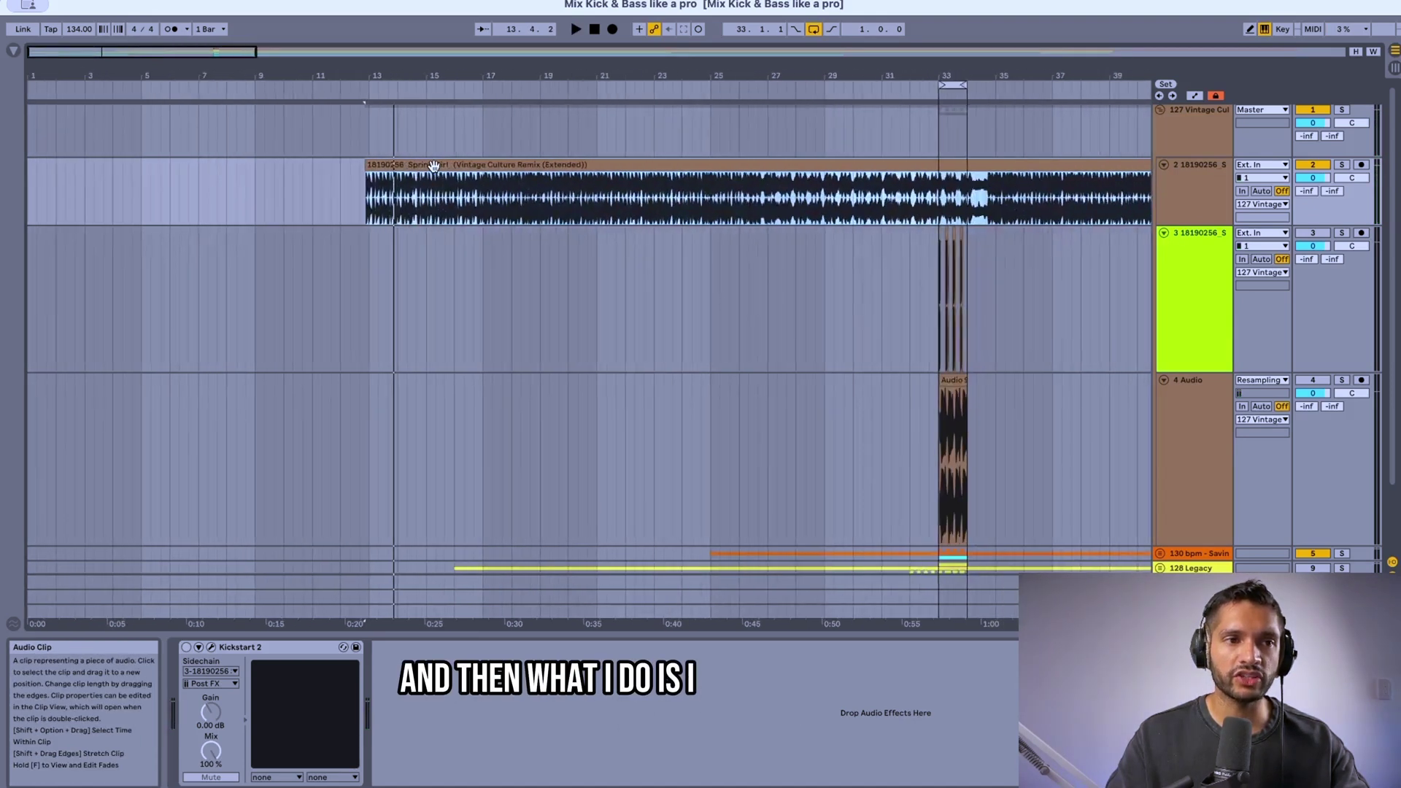
{"action": "left_click_drag", "start_coordinate": [420, 166], "coordinate": [77, 193]}
- Set the project tempo to 127 BPM and split the first kick off the start of the reference clip
{"action": "scroll", "coordinate": [32, 215], "scroll_direction": "up", "scroll_amount": 10}
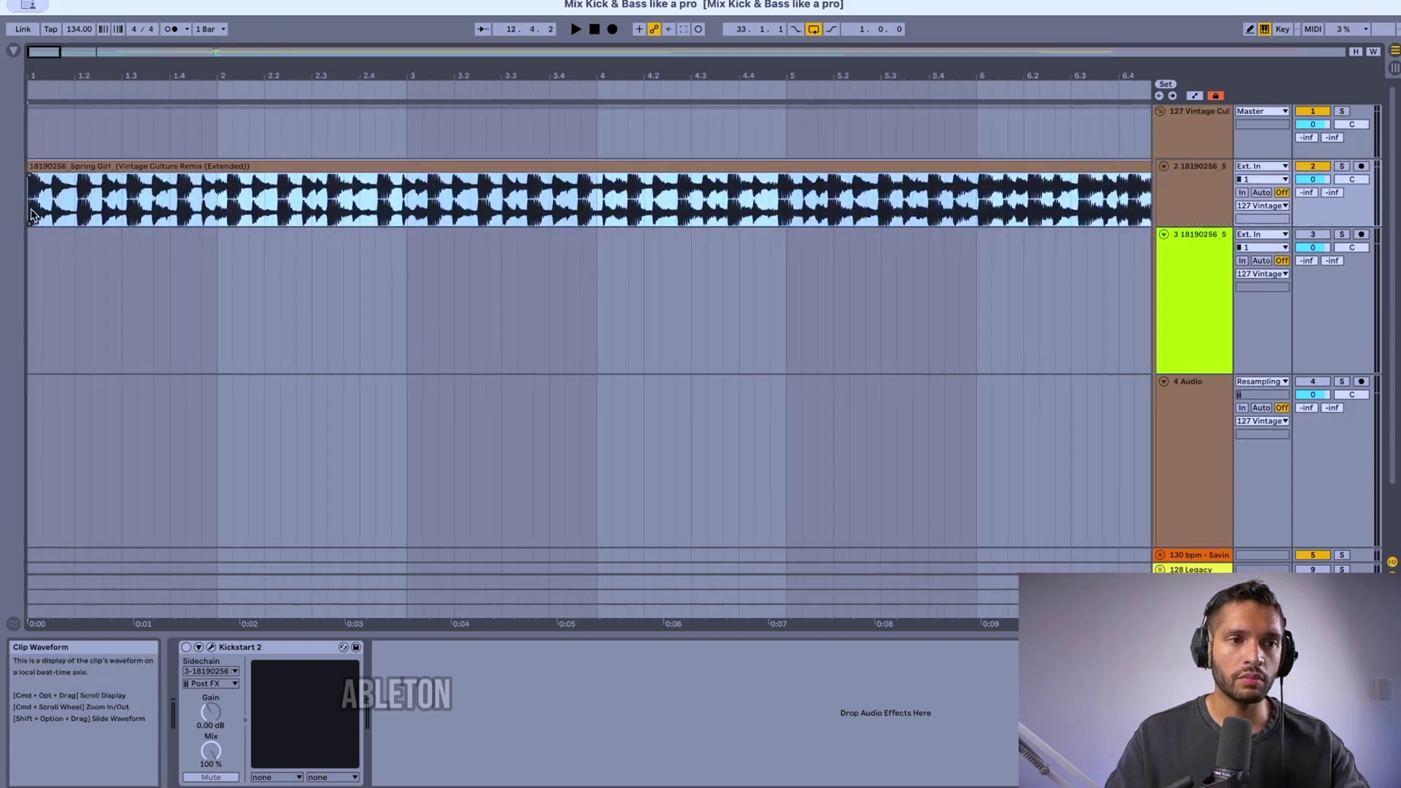
{"action": "scroll", "coordinate": [32, 215], "scroll_direction": "up", "scroll_amount": 5}
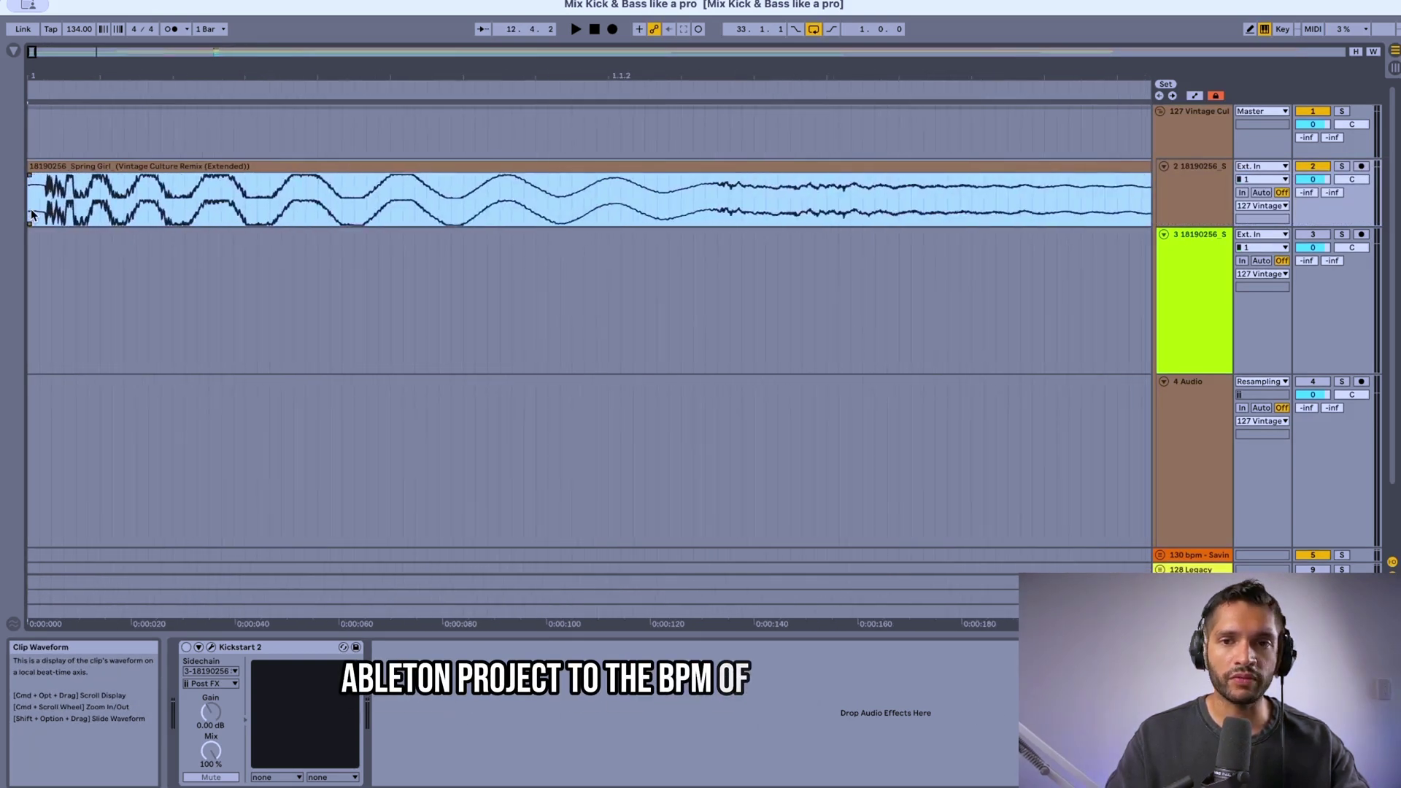
{"action": "left_click", "coordinate": [1176, 115]}
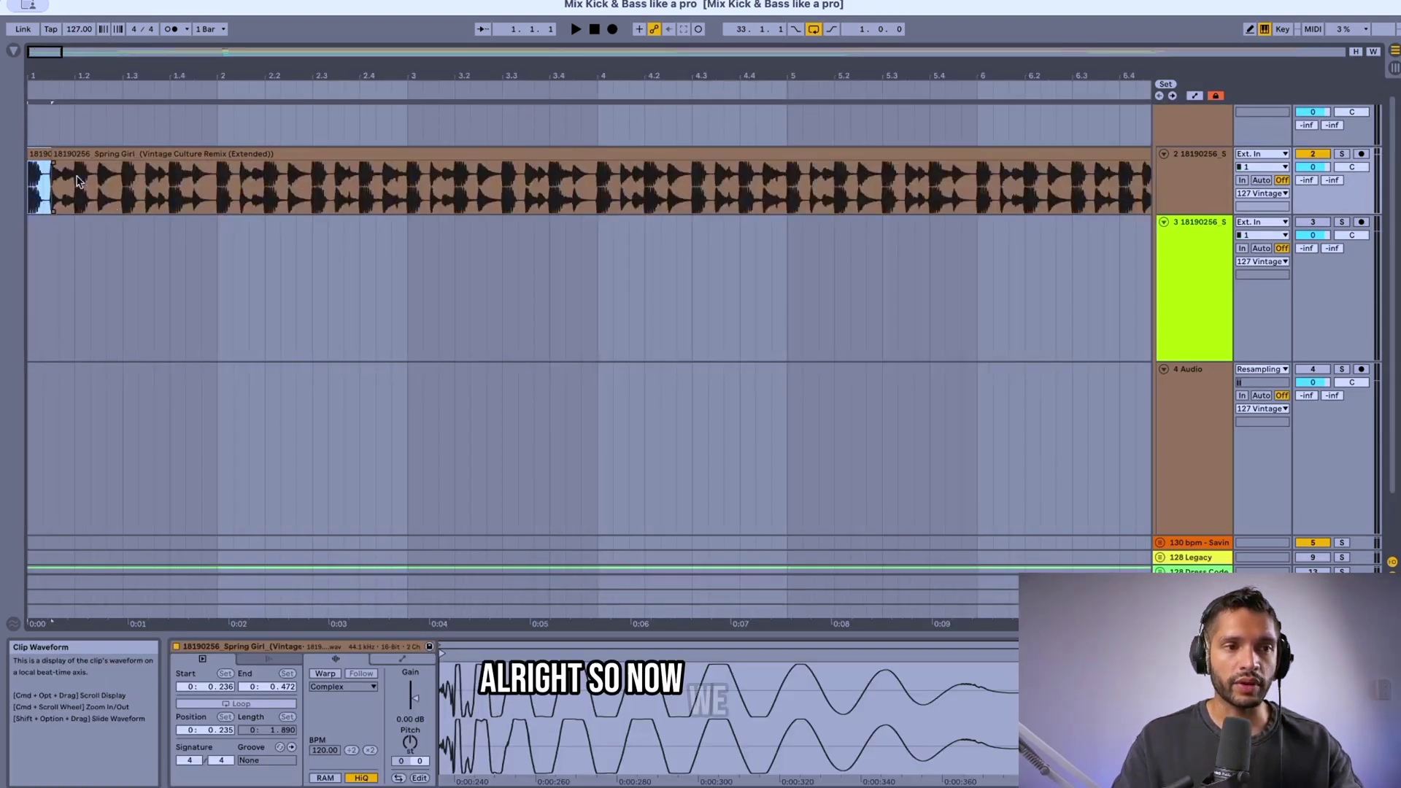
- Create a new audio track below the reference track and paste the copied kick there at bar 33
{"action": "scroll", "coordinate": [376, 243], "scroll_direction": "down", "scroll_amount": 5}
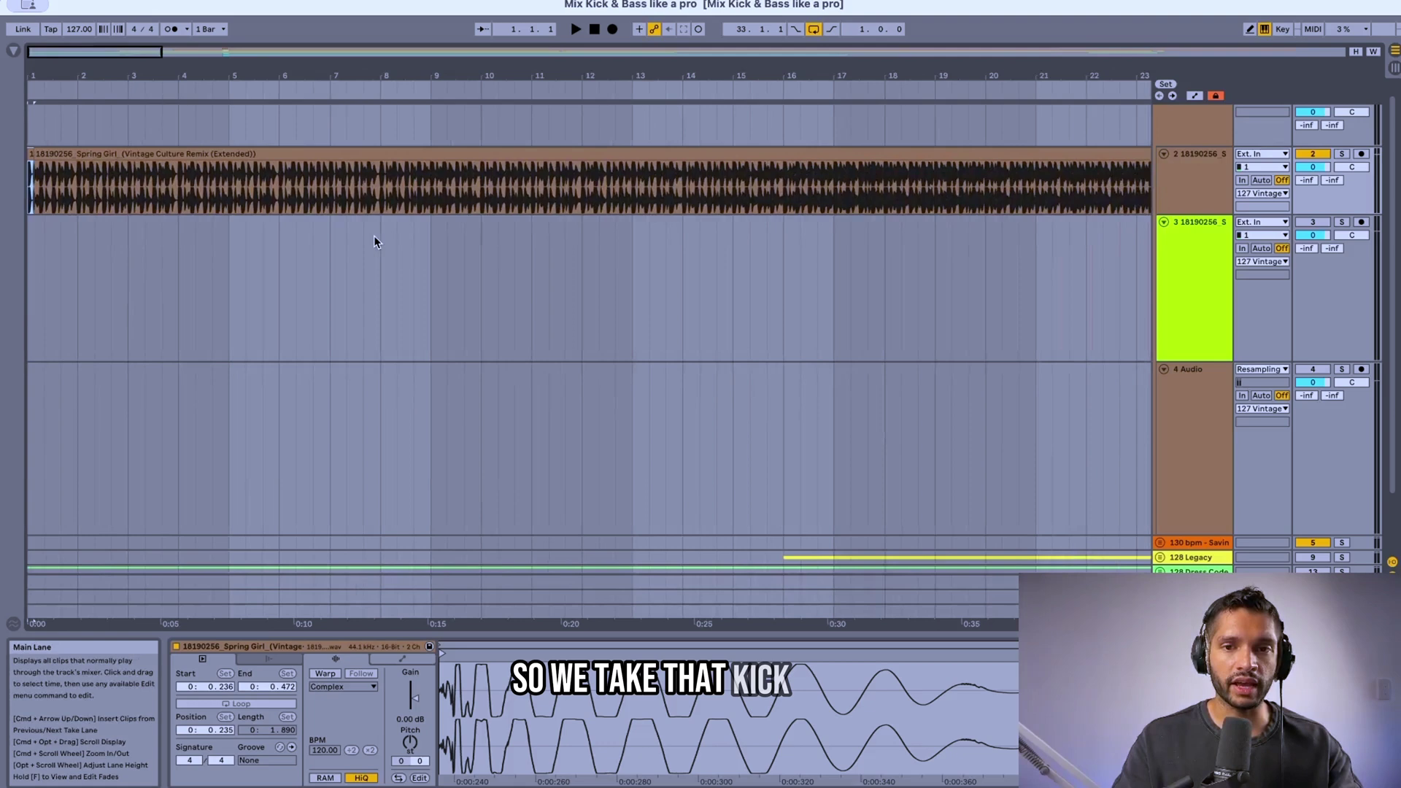
{"action": "key", "text": "super+t"}
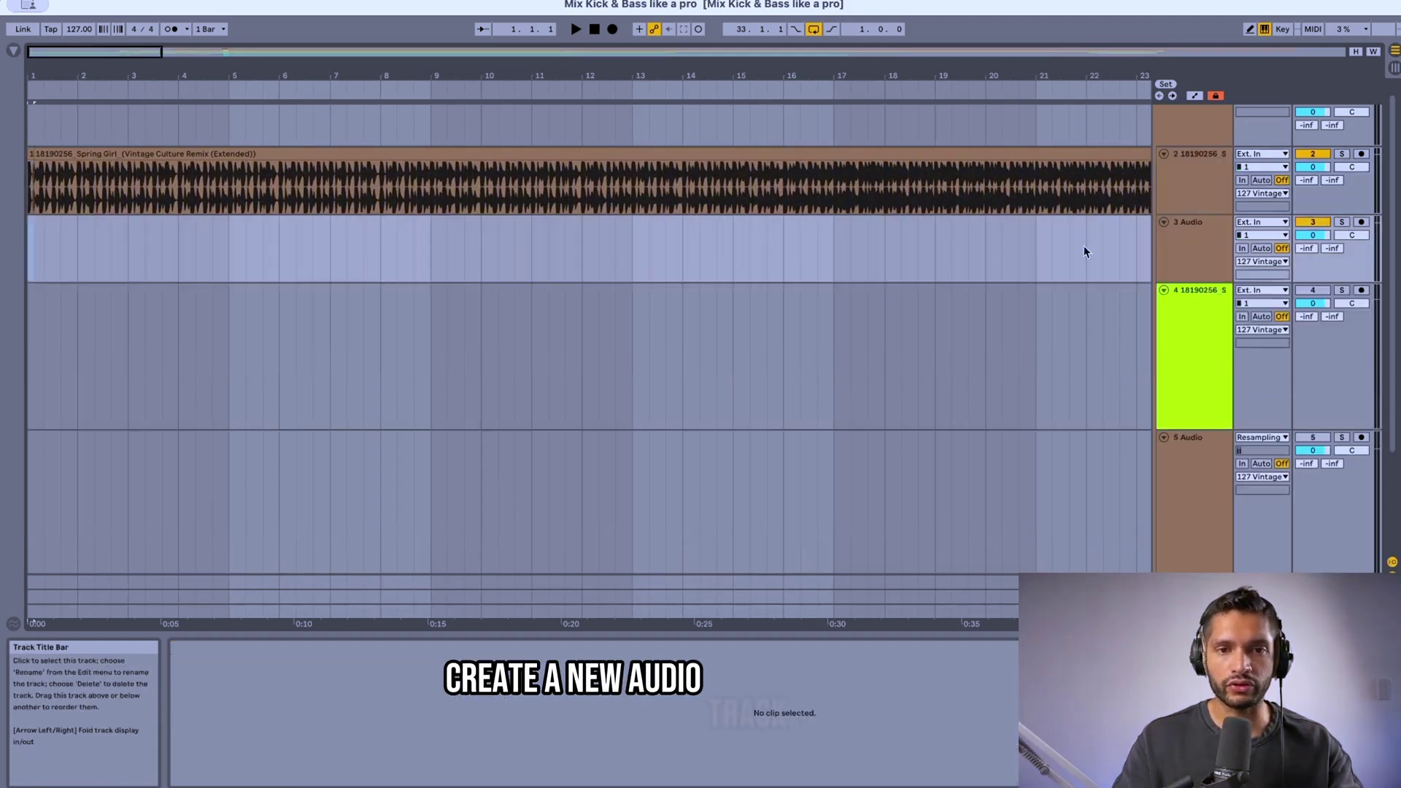
{"action": "scroll", "coordinate": [885, 297], "scroll_direction": "down", "scroll_amount": 5}
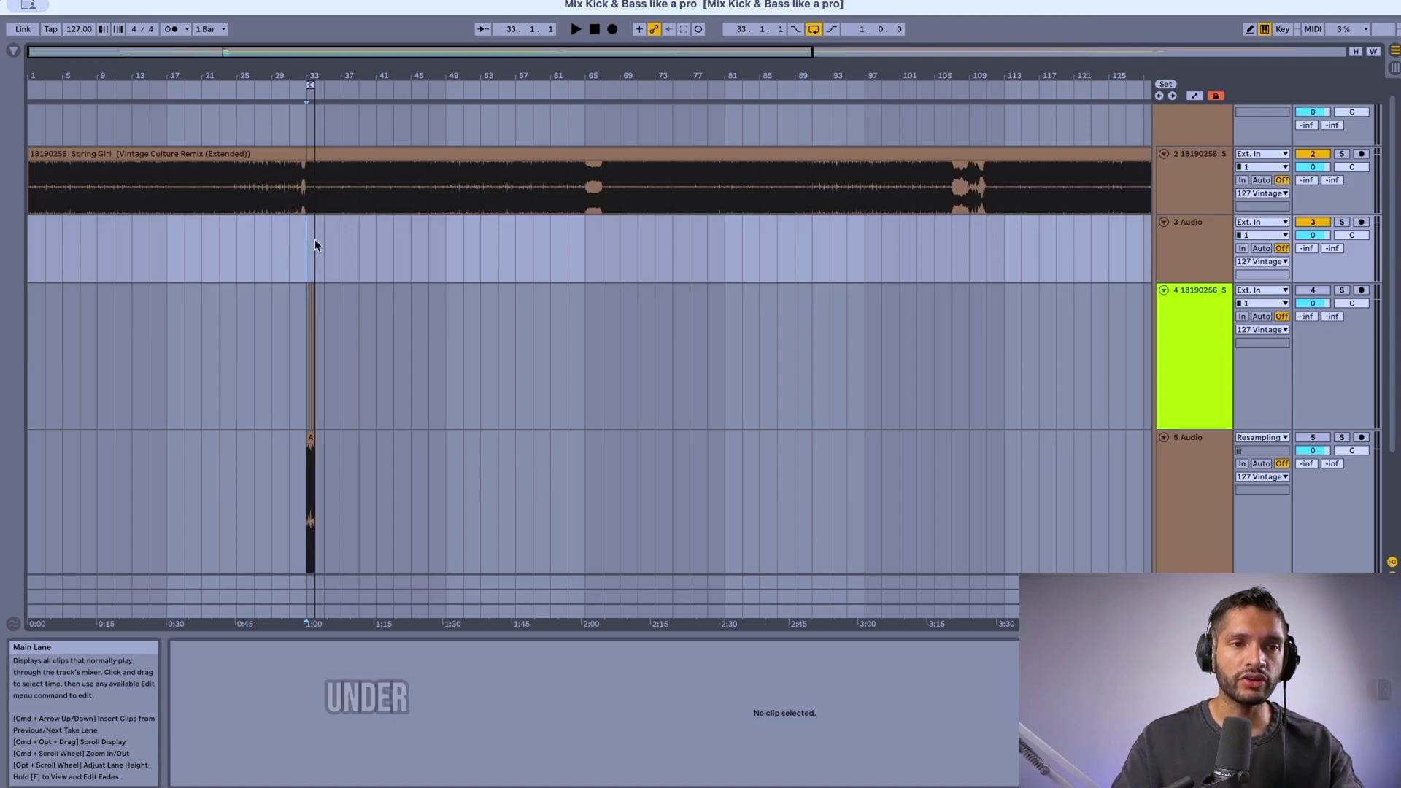
{"action": "scroll", "coordinate": [314, 238], "scroll_direction": "up", "scroll_amount": 10}
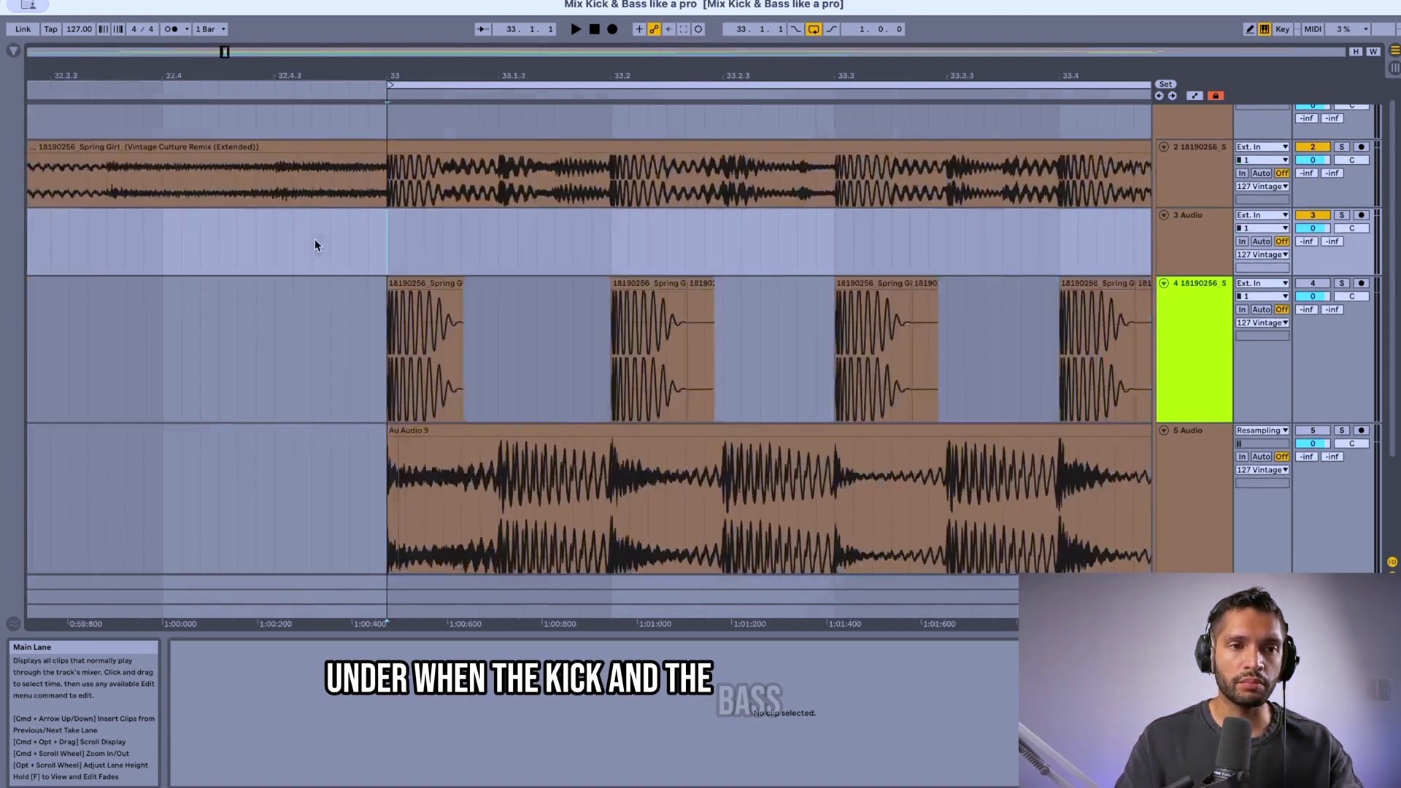
{"action": "scroll", "coordinate": [314, 239], "scroll_direction": "left", "scroll_amount": 9}
{"action": "scroll", "coordinate": [500, 204], "scroll_direction": "right", "scroll_amount": 8}
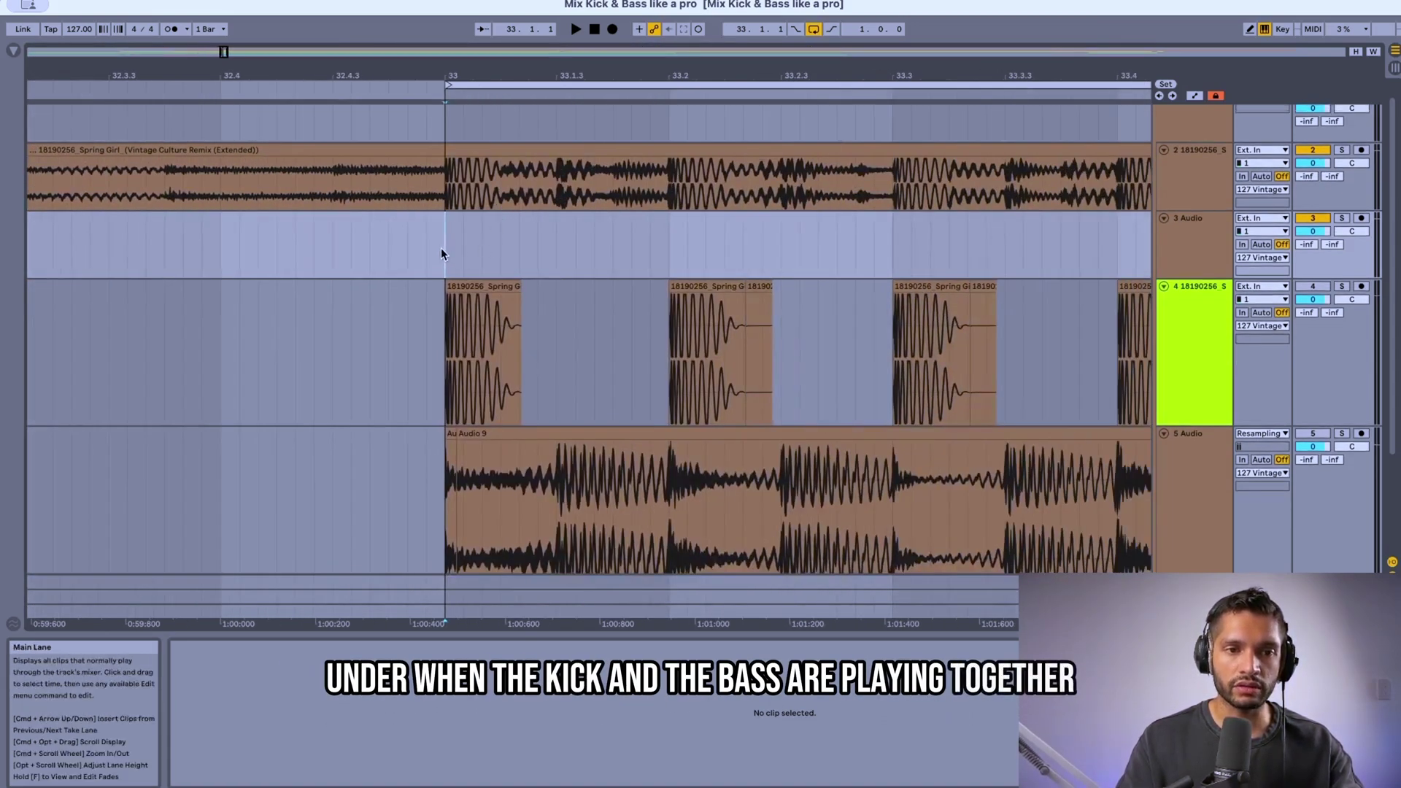
{"action": "key", "text": "super+v"}
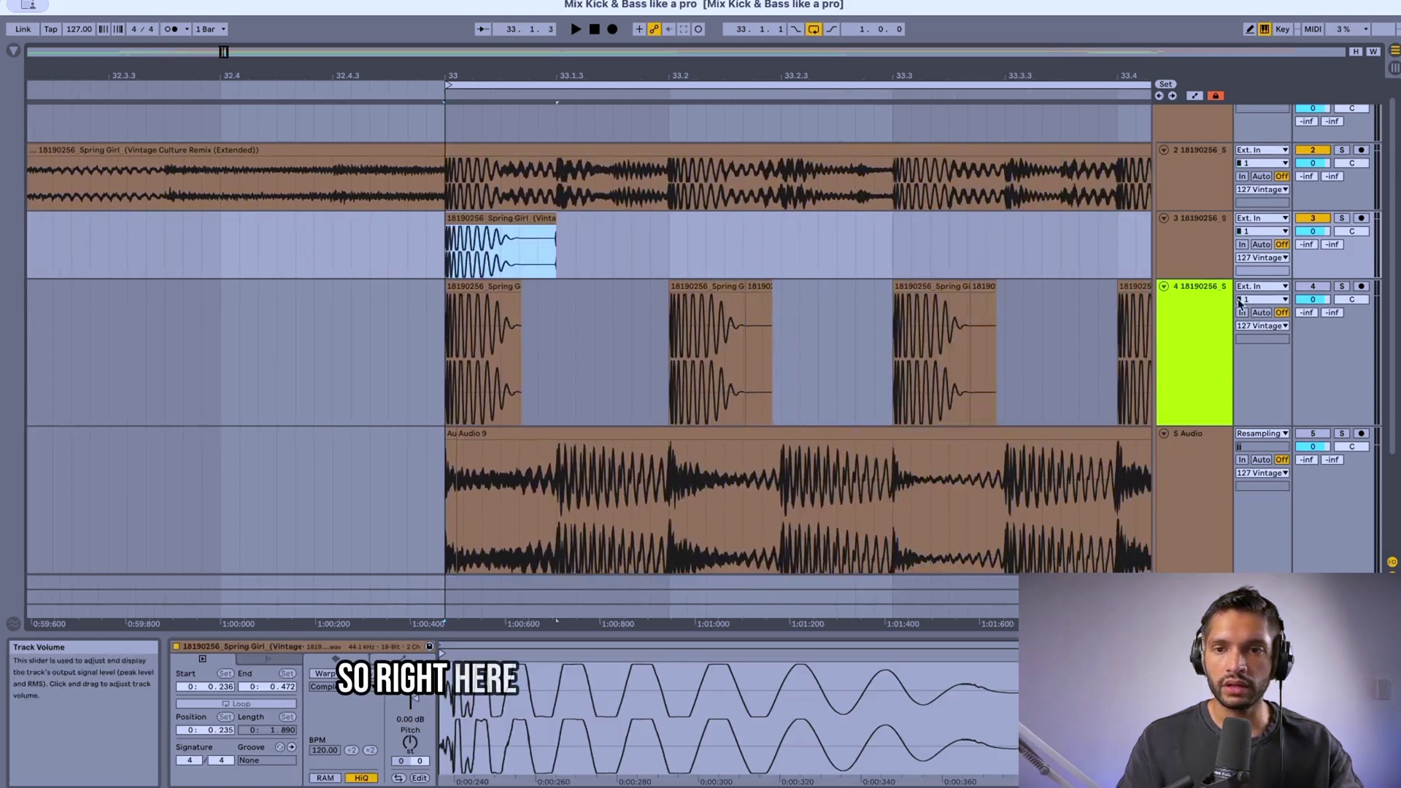
- Fold tracks 4 and 5, and shorten the pasted kick clip to the length of the earlier kick below it
{"action": "left_click", "coordinate": [1164, 287]}
{"action": "left_click", "coordinate": [1164, 301]}
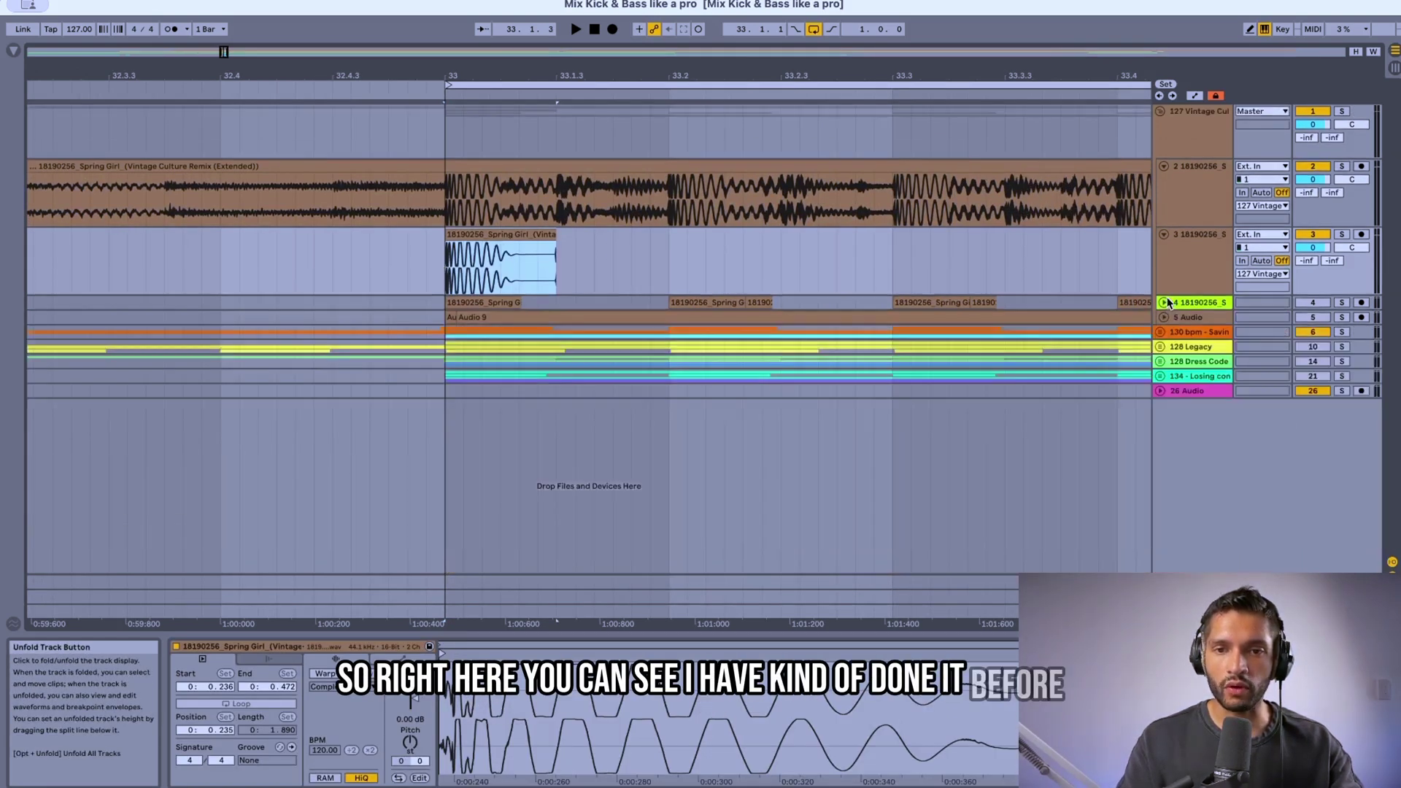
{"action": "left_click_drag", "start_coordinate": [556, 233], "coordinate": [521, 232]}
- Select the kick with the empty space up to 33.2 and duplicate it three times across bar 33
{"action": "left_click", "coordinate": [678, 251]}
{"action": "left_click_drag", "start_coordinate": [678, 250], "coordinate": [481, 261]}
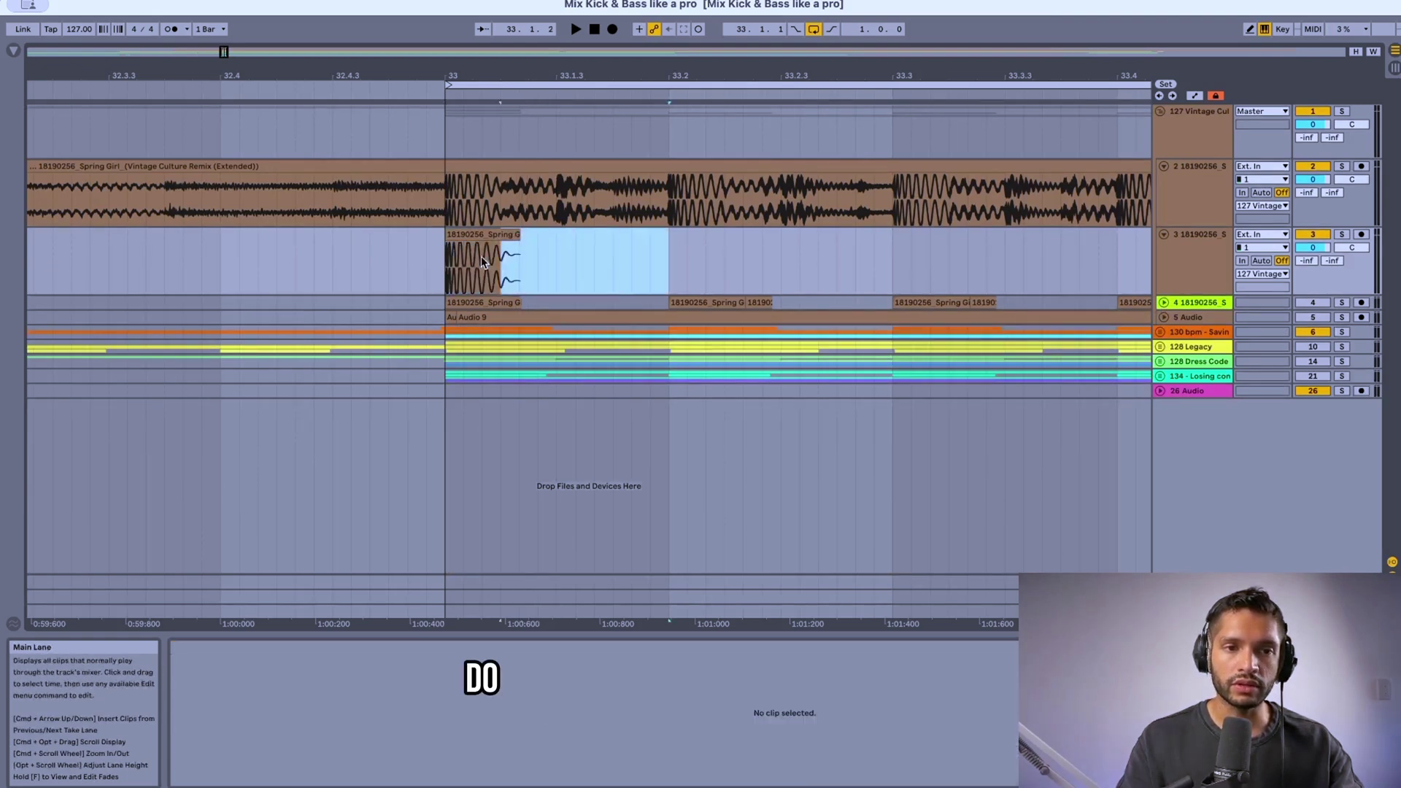
{"action": "key", "text": "super+d"}
{"action": "key", "text": "super+d"}
{"action": "key", "text": "super+d"}
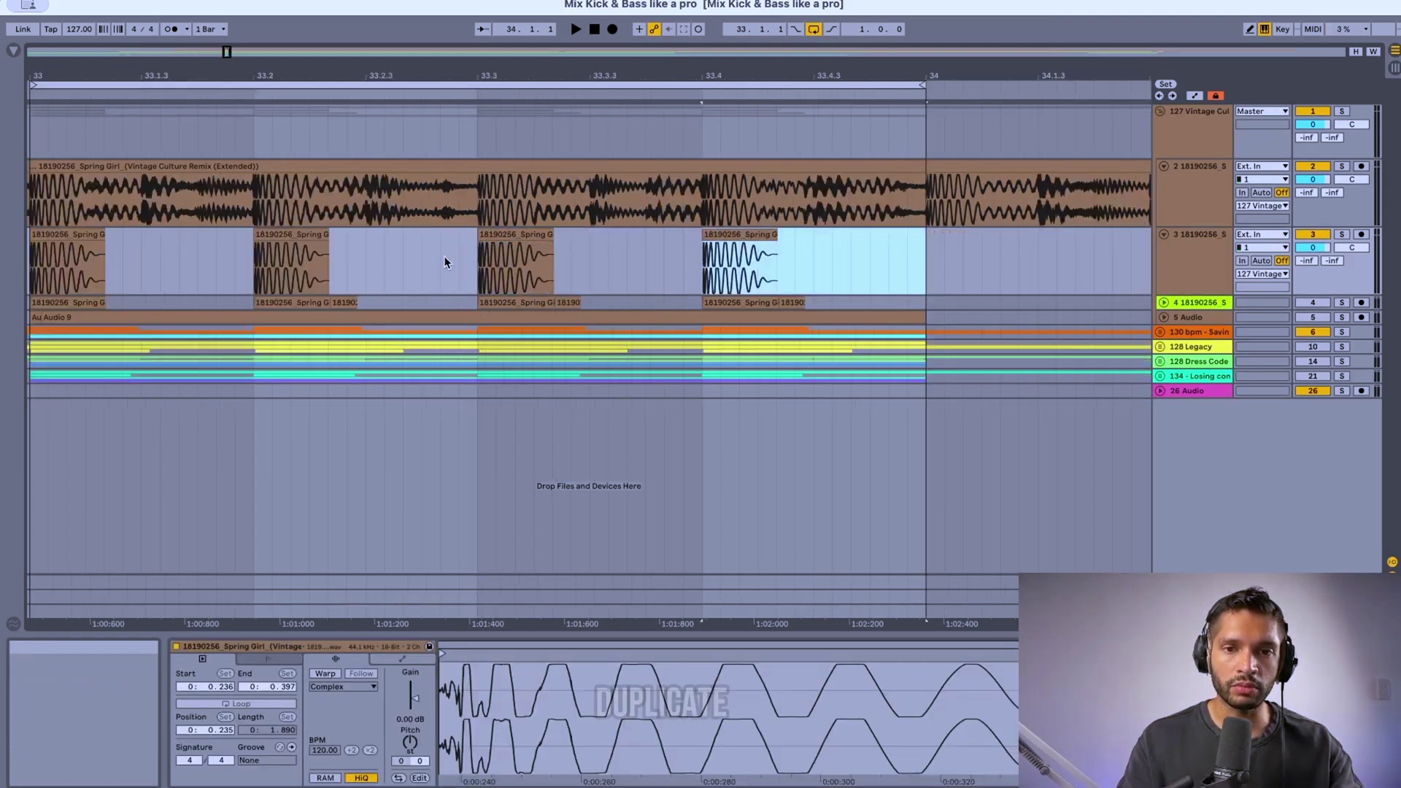
- Select all four kick clips and nudge them slightly earlier so their waveform lines up with the reference kick
{"action": "scroll", "coordinate": [445, 263], "scroll_direction": "left", "scroll_amount": 5}
{"action": "left_click", "coordinate": [434, 235], "text": "shift"}
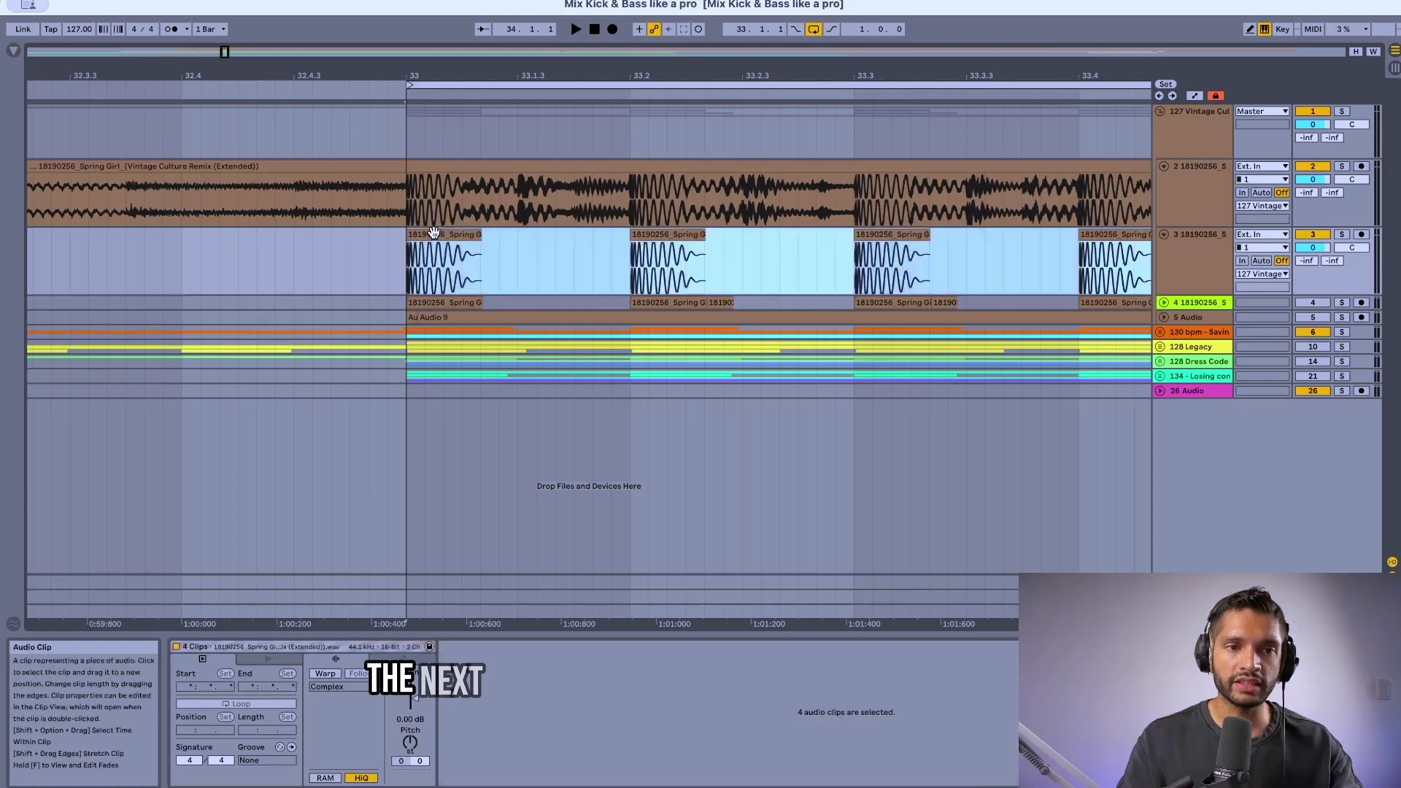
{"action": "scroll", "coordinate": [371, 241], "scroll_direction": "up", "scroll_amount": 10}
{"action": "scroll", "coordinate": [604, 263], "scroll_direction": "up", "scroll_amount": 10}
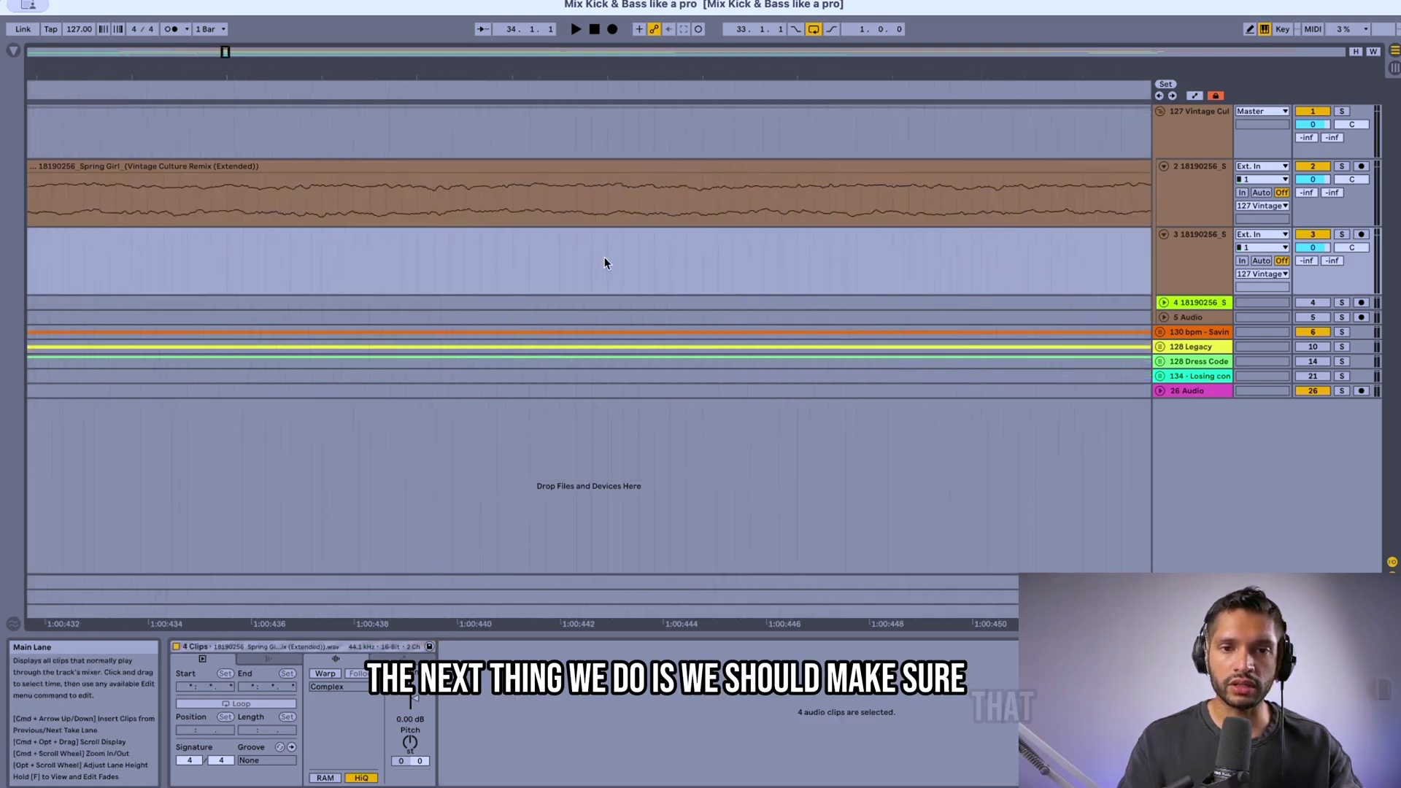
{"action": "scroll", "coordinate": [313, 238], "scroll_direction": "up", "scroll_amount": 5}
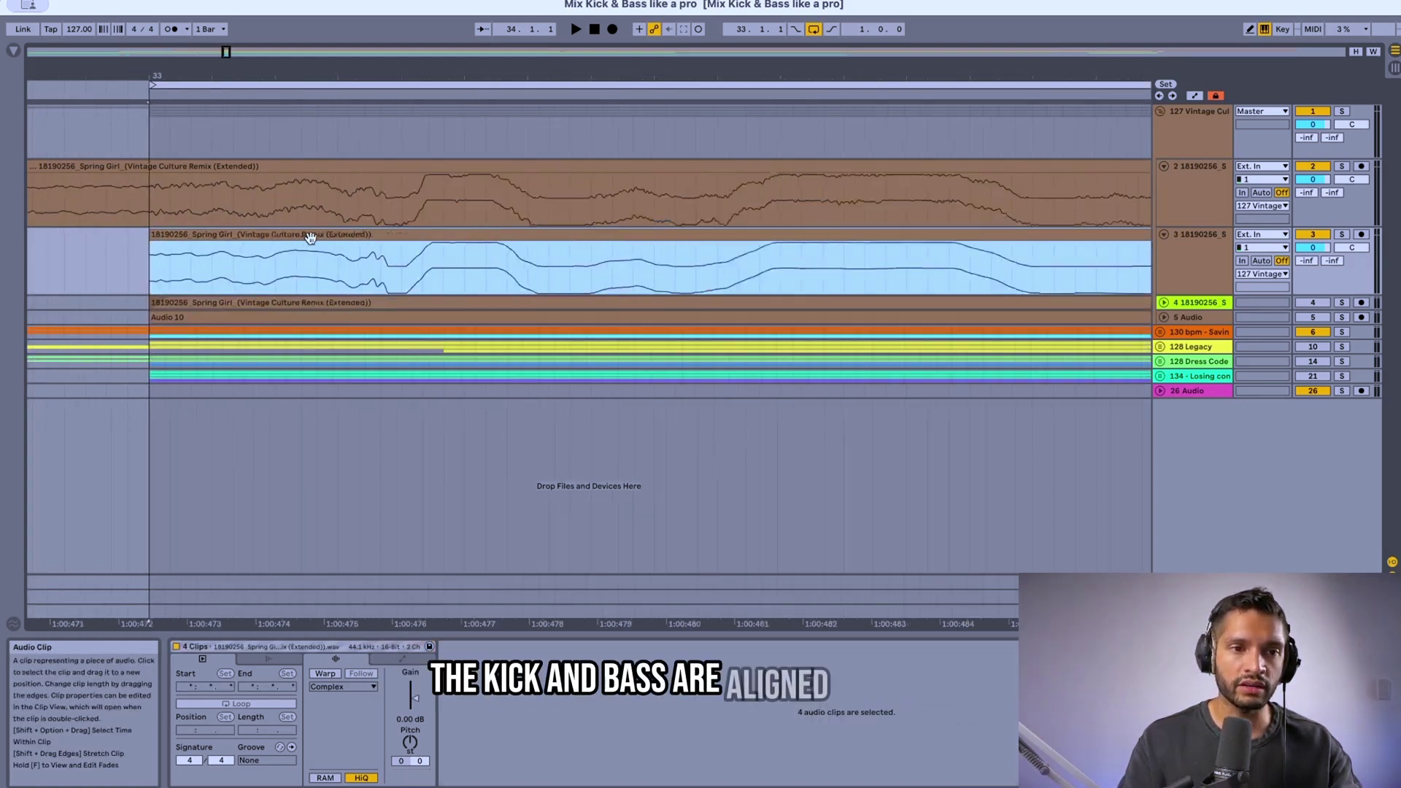
{"action": "scroll", "coordinate": [428, 249], "scroll_direction": "right", "scroll_amount": 7}
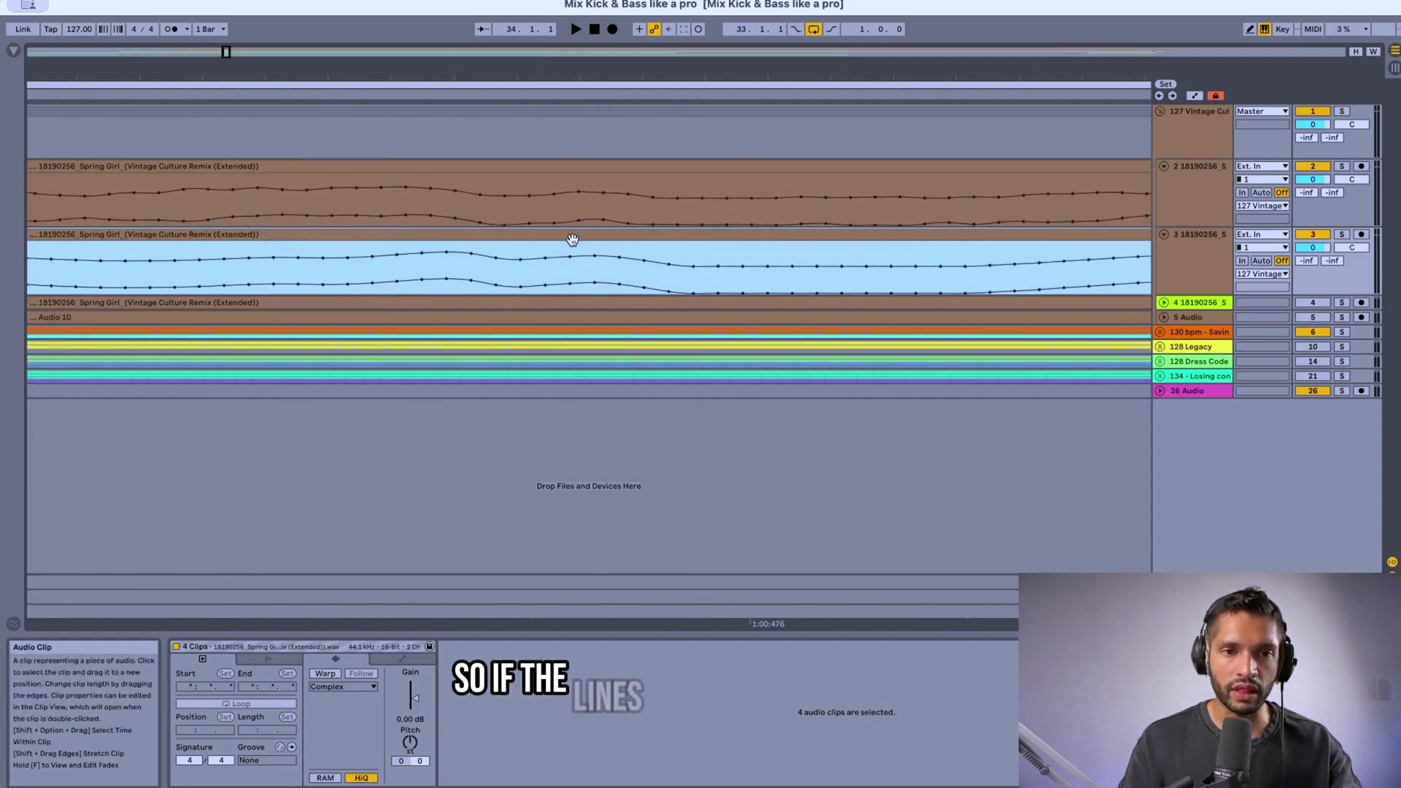
{"action": "left_click_drag", "start_coordinate": [573, 239], "coordinate": [566, 243]}
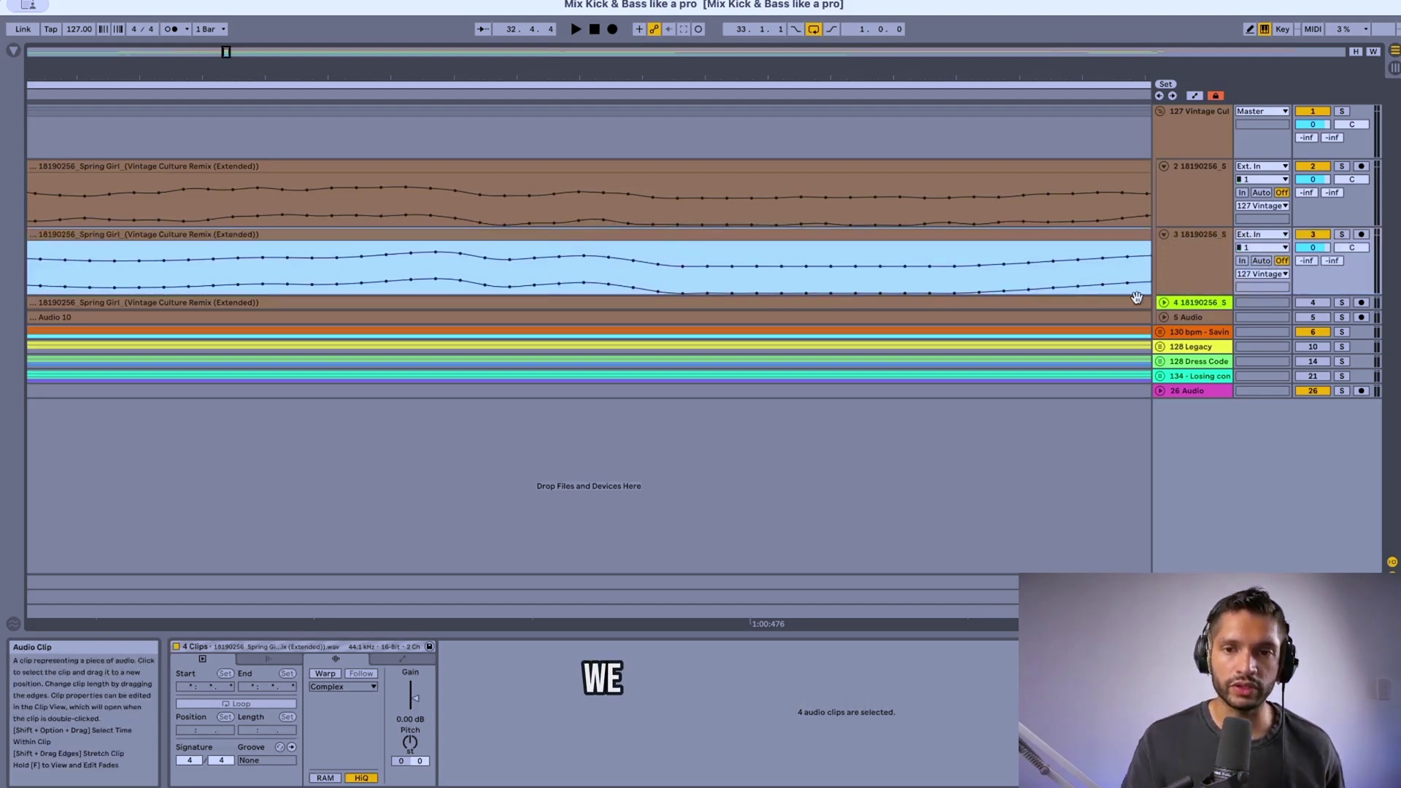
- Increase the height of the kick track and inspect its waveform alignment with the reference at bar 33
{"action": "left_click_drag", "start_coordinate": [1194, 296], "coordinate": [1194, 404]}
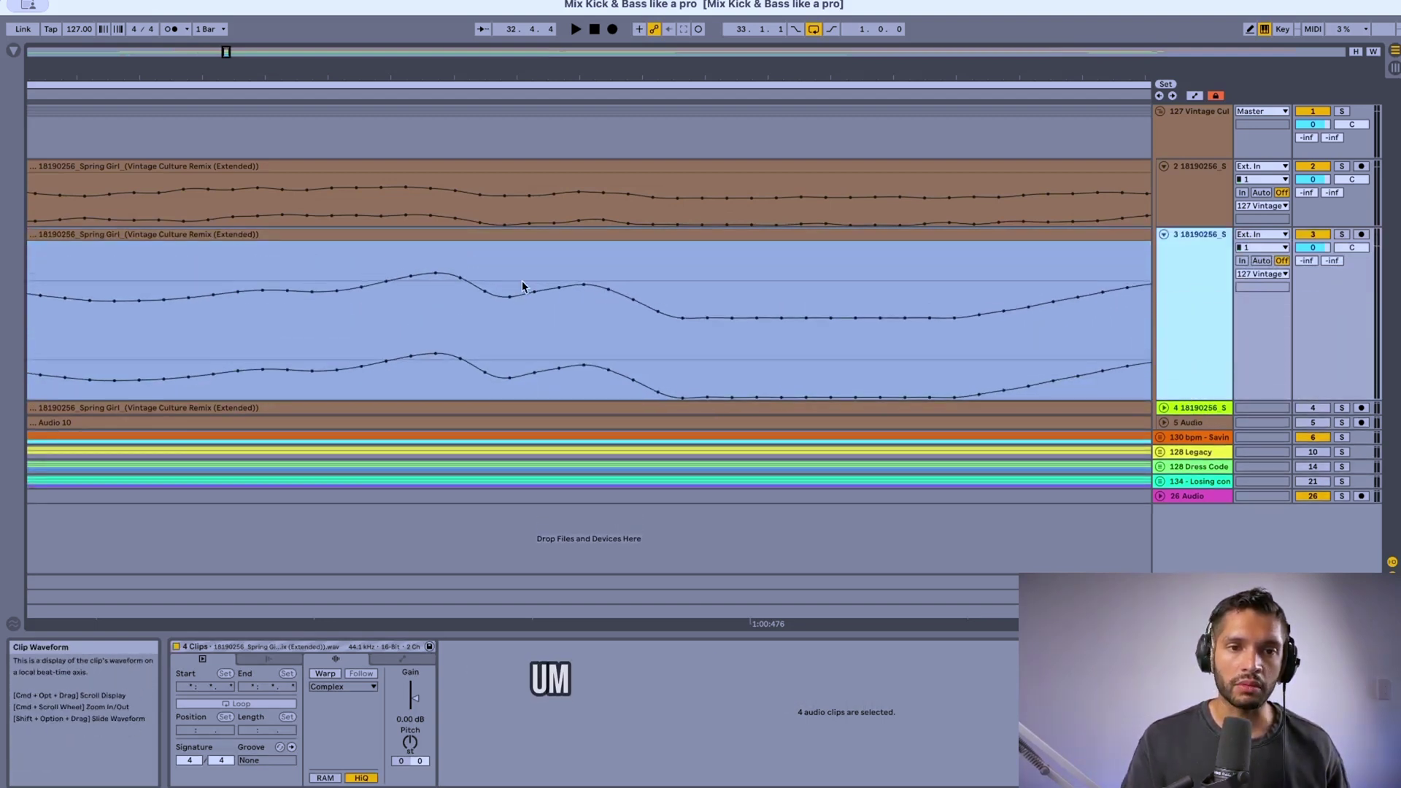
{"action": "scroll", "coordinate": [523, 288], "scroll_direction": "up", "scroll_amount": 3}
{"action": "scroll", "coordinate": [523, 286], "scroll_direction": "up", "scroll_amount": 3}
{"action": "scroll", "coordinate": [522, 287], "scroll_direction": "down", "scroll_amount": 5}
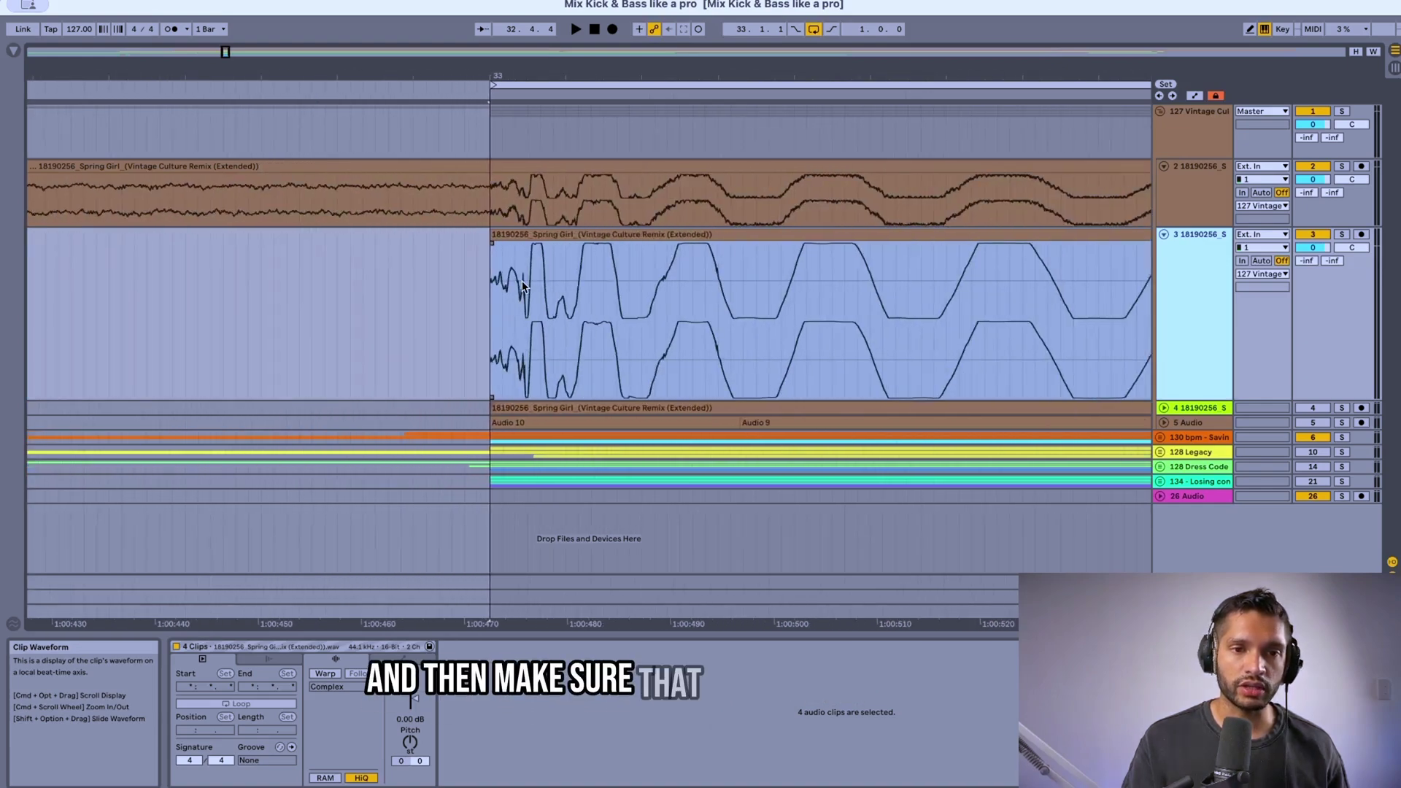
- Search the audio effects for "utility", widen the browser, and add the Phase Invert preset to the kick track
{"action": "left_click", "coordinate": [14, 51]}
{"action": "type", "text": "utility"}
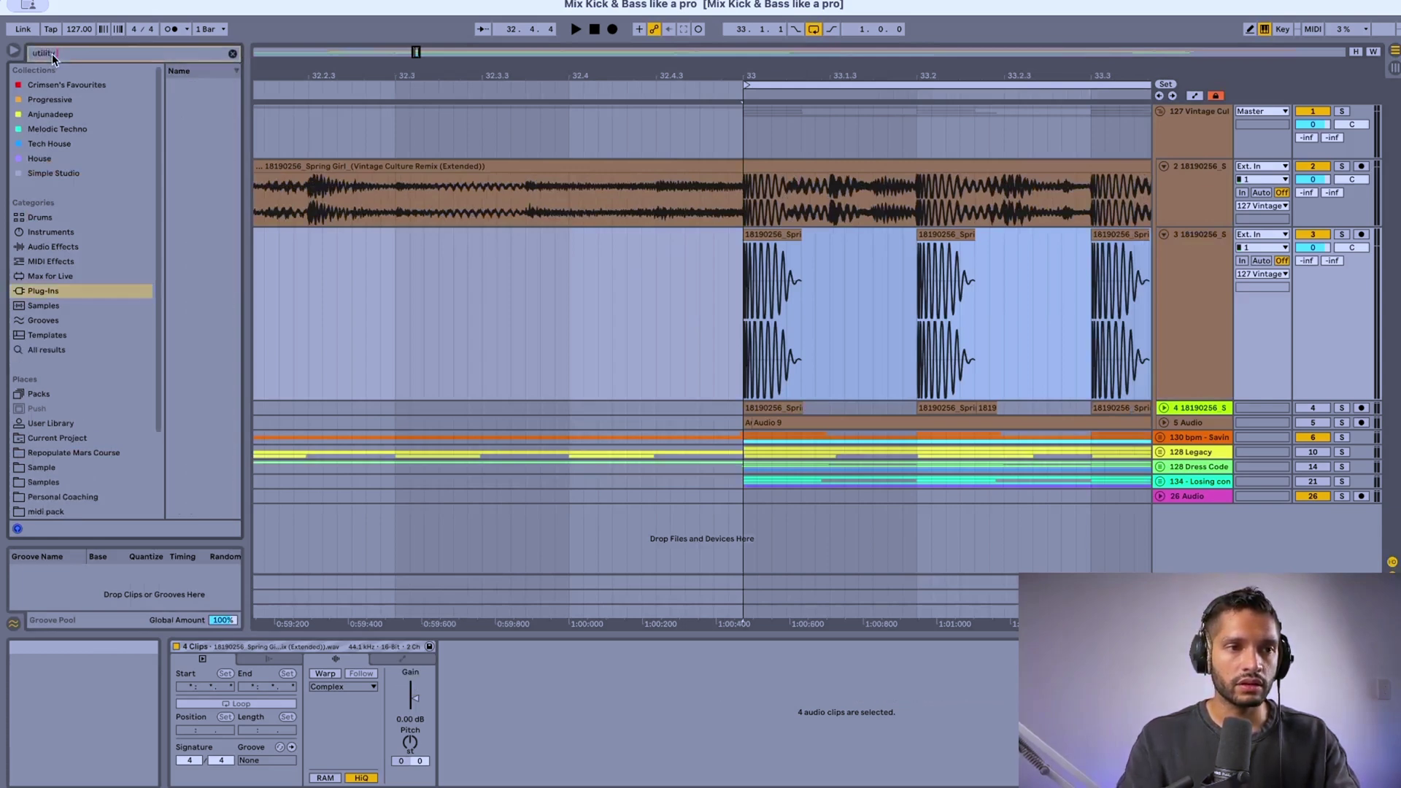
{"action": "left_click", "coordinate": [69, 237]}
{"action": "left_click", "coordinate": [71, 243]}
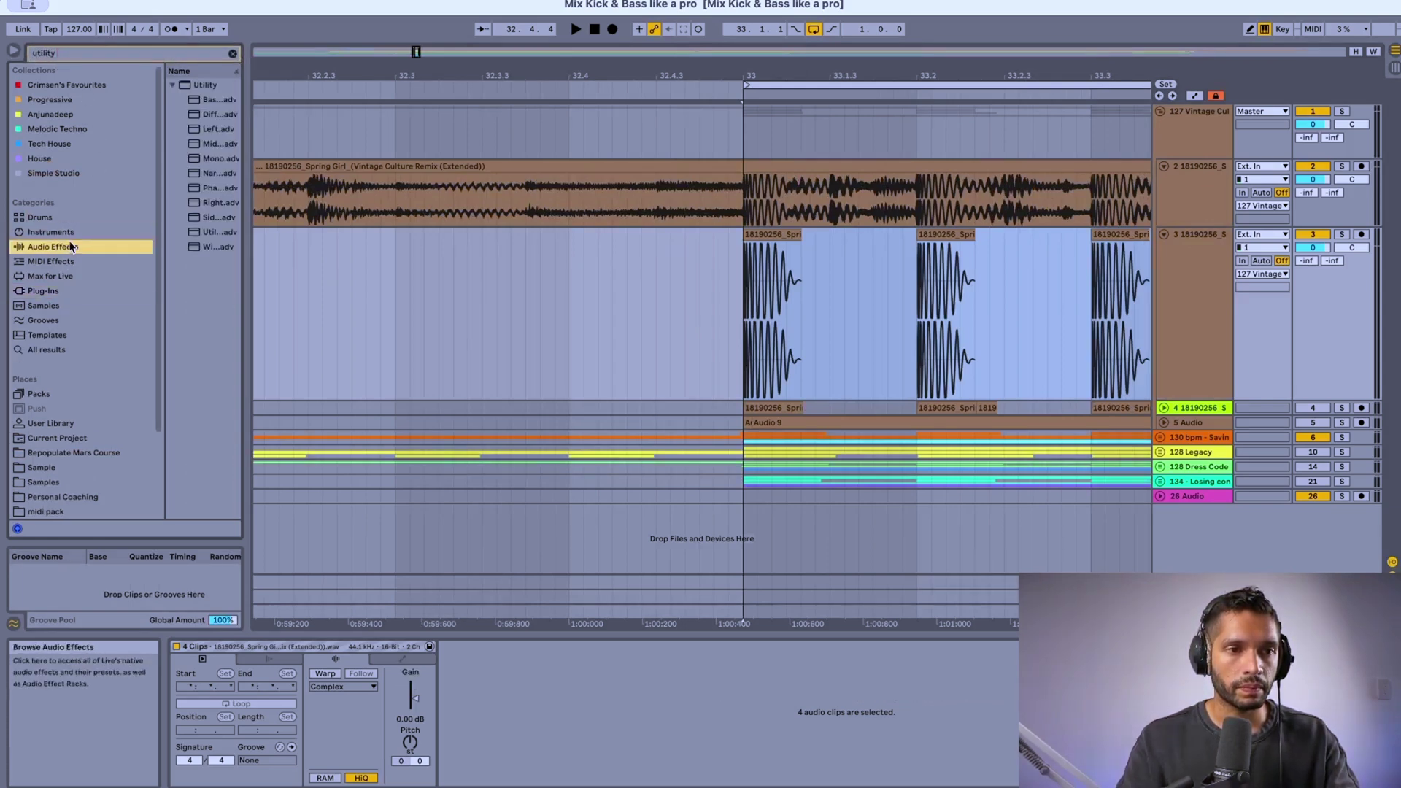
{"action": "left_click_drag", "start_coordinate": [246, 211], "coordinate": [501, 204]}
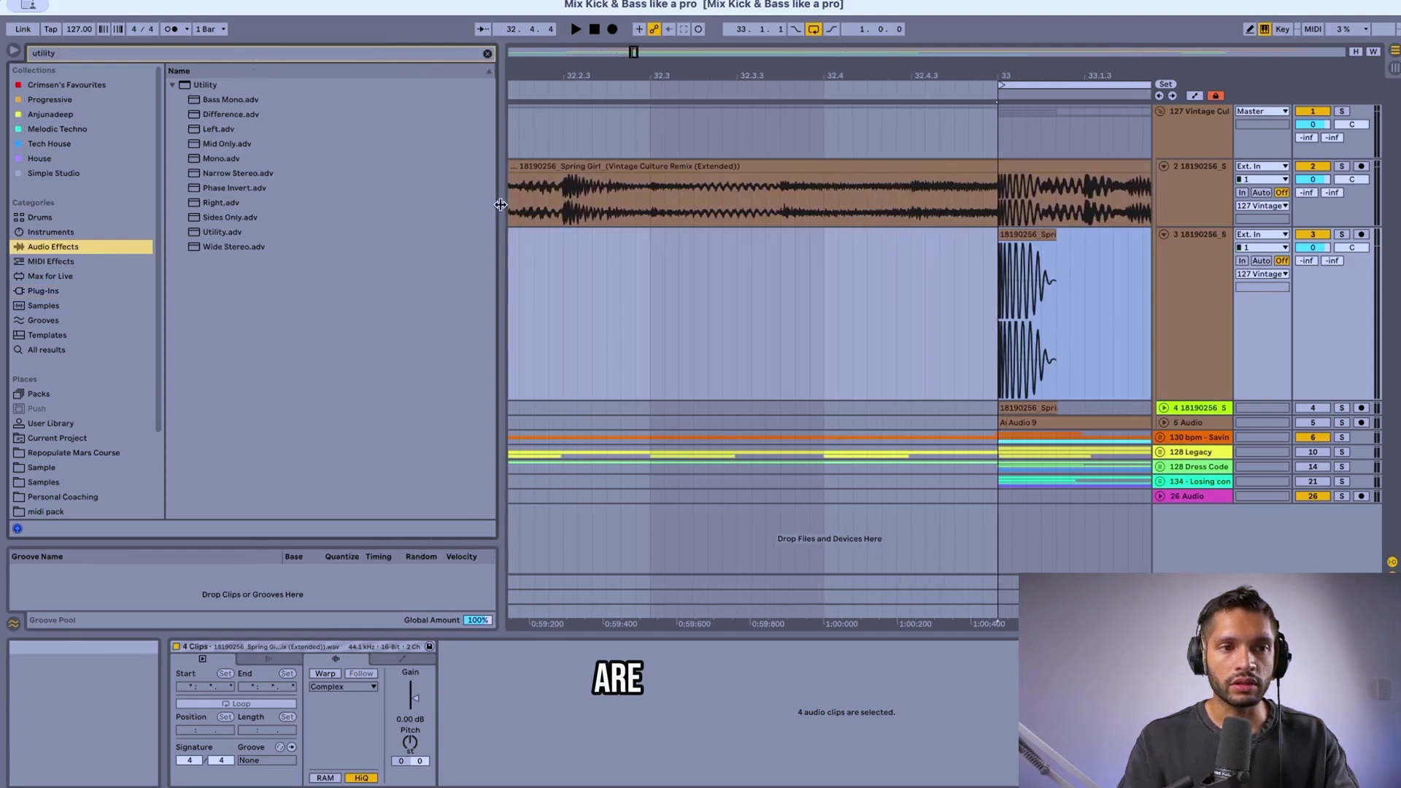
{"action": "left_click", "coordinate": [211, 190]}
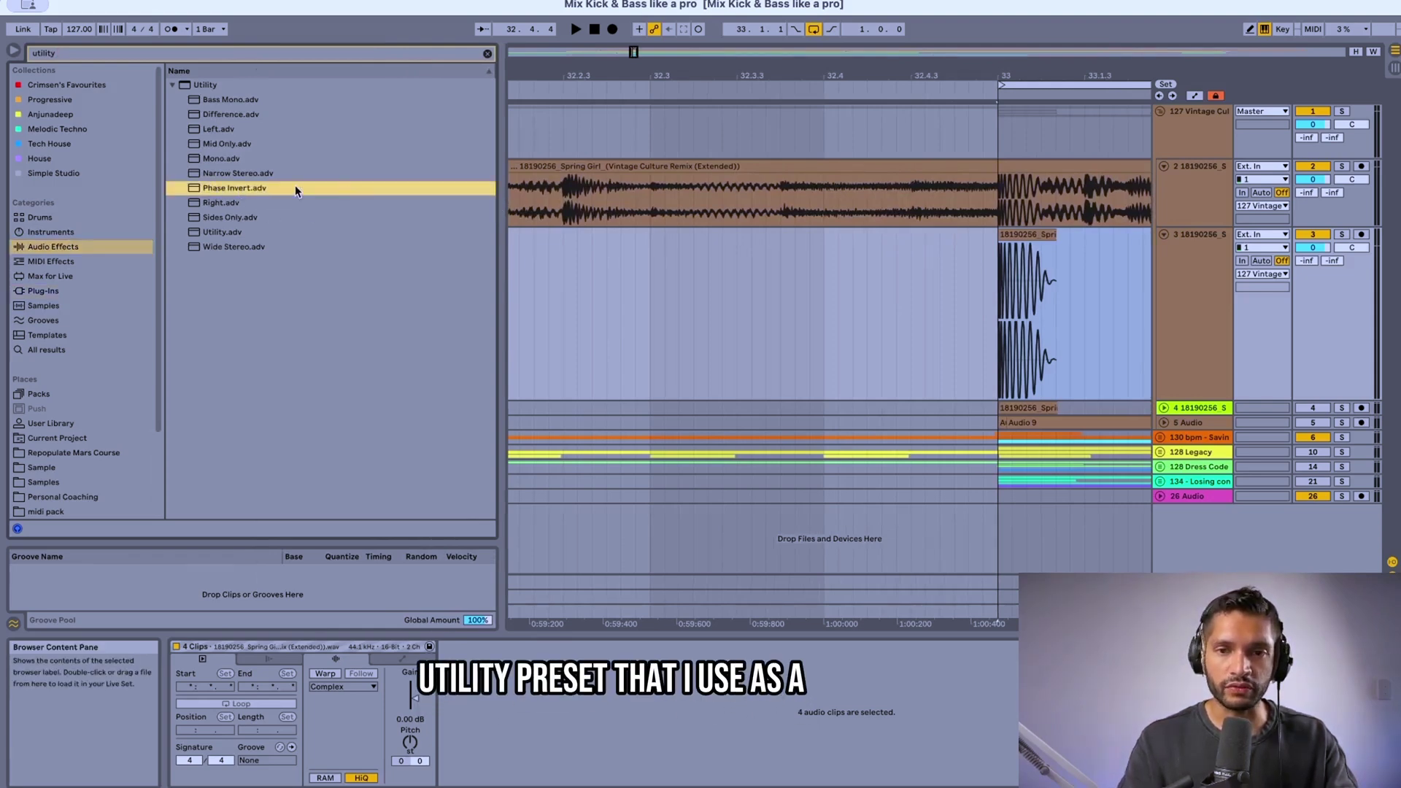
{"action": "left_click_drag", "start_coordinate": [296, 191], "coordinate": [1193, 292]}
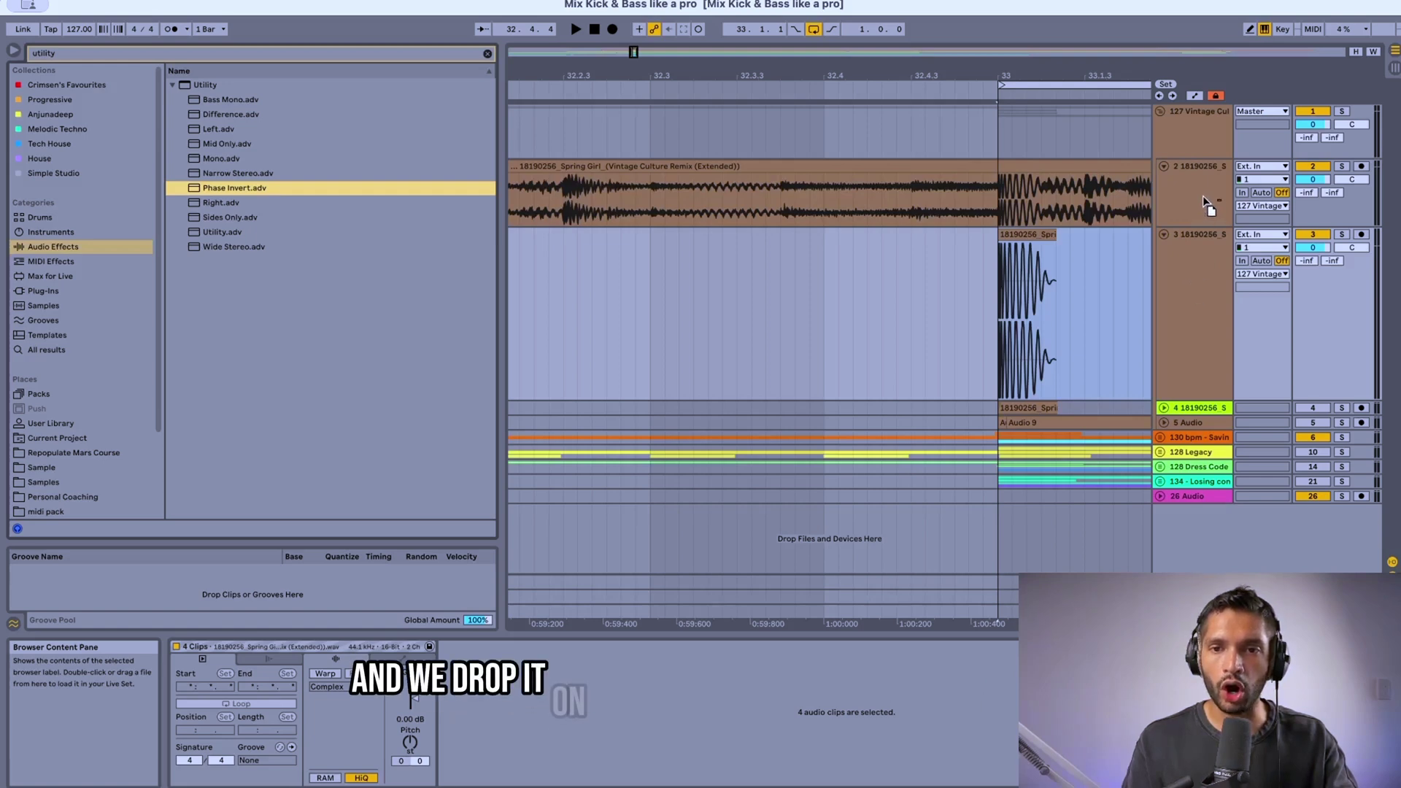
- Apply the Phase Invert preset to track 3 and look over its four kick clips against the reference across bar 33
{"action": "left_click_drag", "start_coordinate": [1204, 199], "coordinate": [1204, 198]}
{"action": "left_click_drag", "start_coordinate": [1203, 300], "coordinate": [1198, 300]}
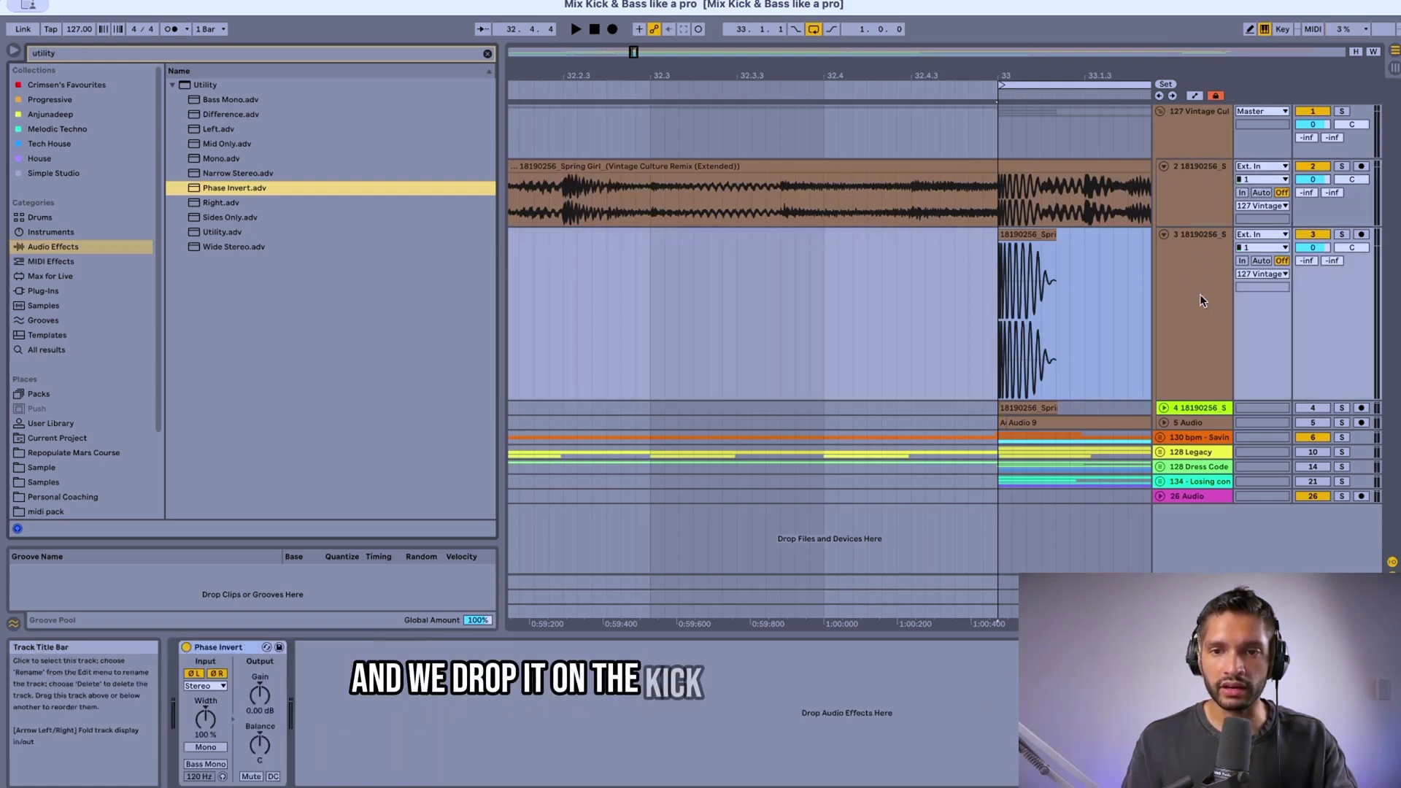
{"action": "scroll", "coordinate": [1053, 338], "scroll_direction": "right", "scroll_amount": 2}
{"action": "scroll", "coordinate": [1053, 338], "scroll_direction": "right", "scroll_amount": 5}
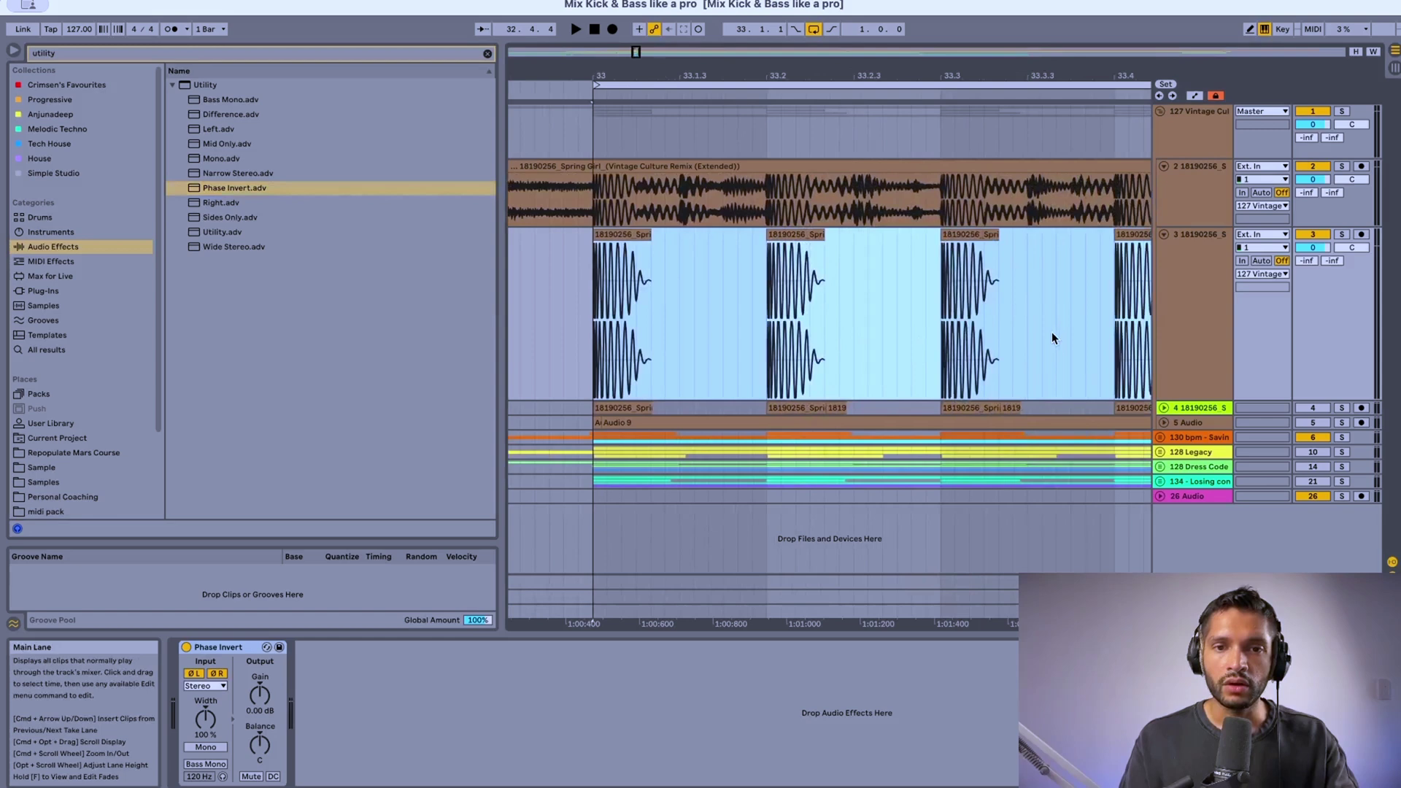
{"action": "scroll", "coordinate": [1068, 337], "scroll_direction": "right", "scroll_amount": 2}
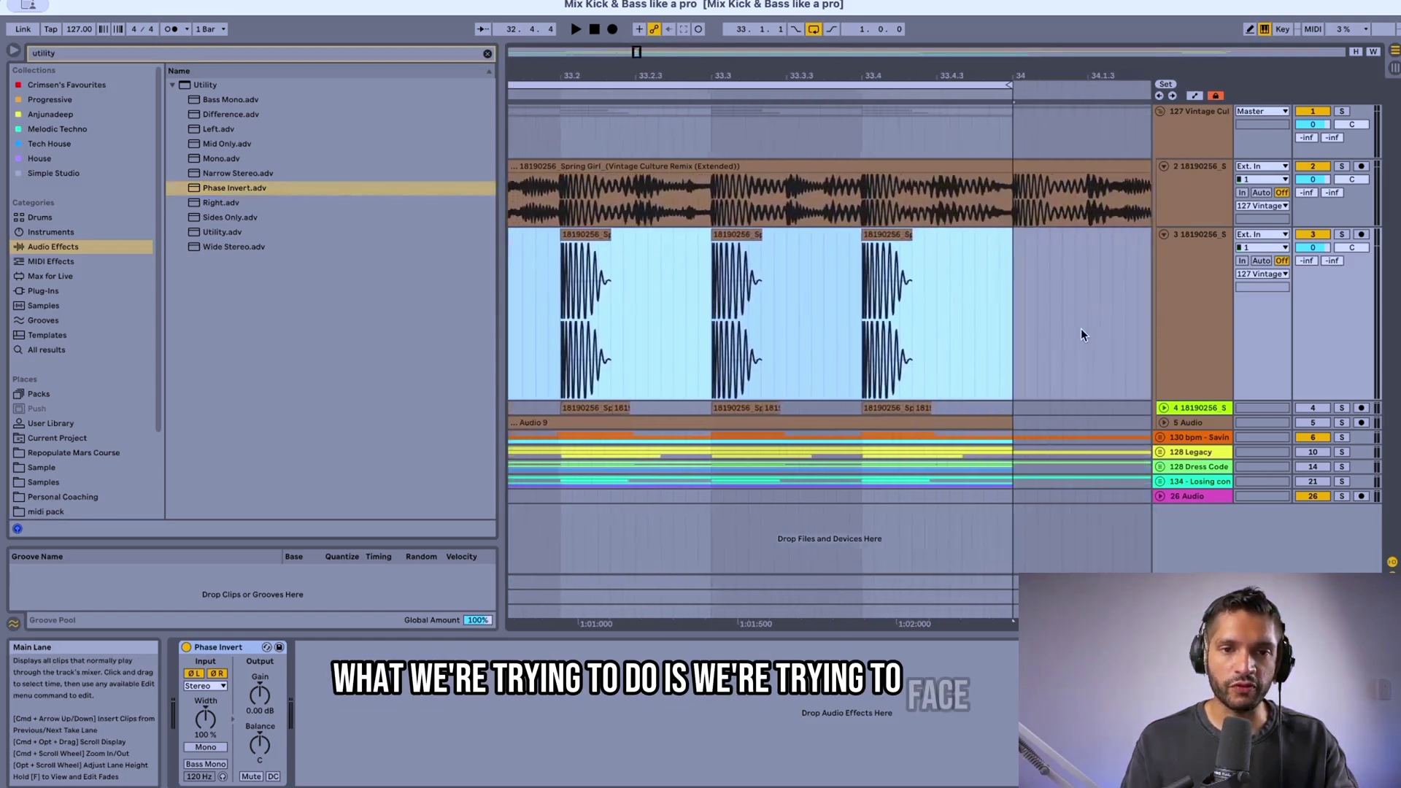
{"action": "scroll", "coordinate": [1082, 334], "scroll_direction": "left", "scroll_amount": 3}
{"action": "scroll", "coordinate": [1084, 335], "scroll_direction": "right", "scroll_amount": 1}
{"action": "scroll", "coordinate": [1083, 335], "scroll_direction": "left", "scroll_amount": 2}
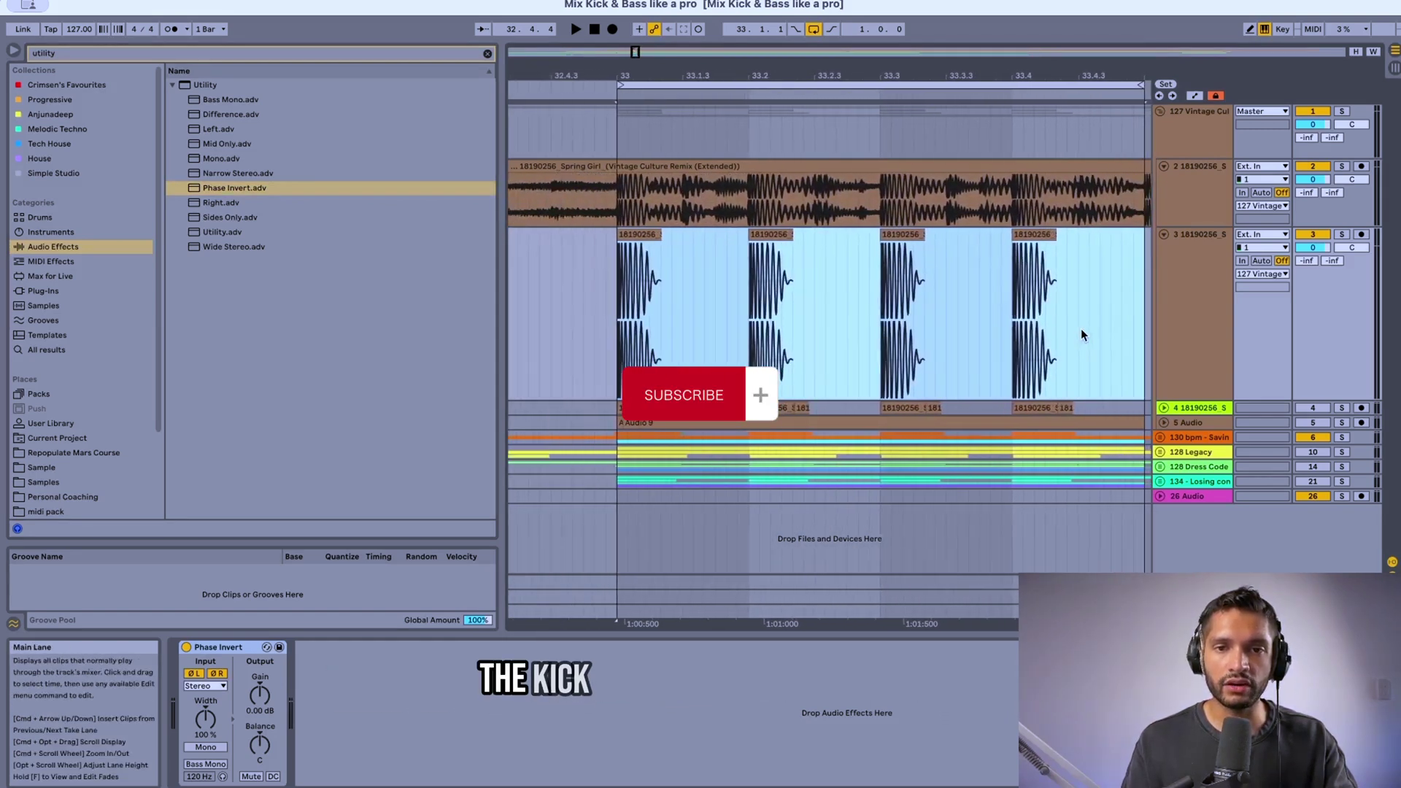
- Play bar 33 of the reference together with the phase-inverted kicks to hear the kick cancellation
{"action": "left_click", "coordinate": [1203, 177]}
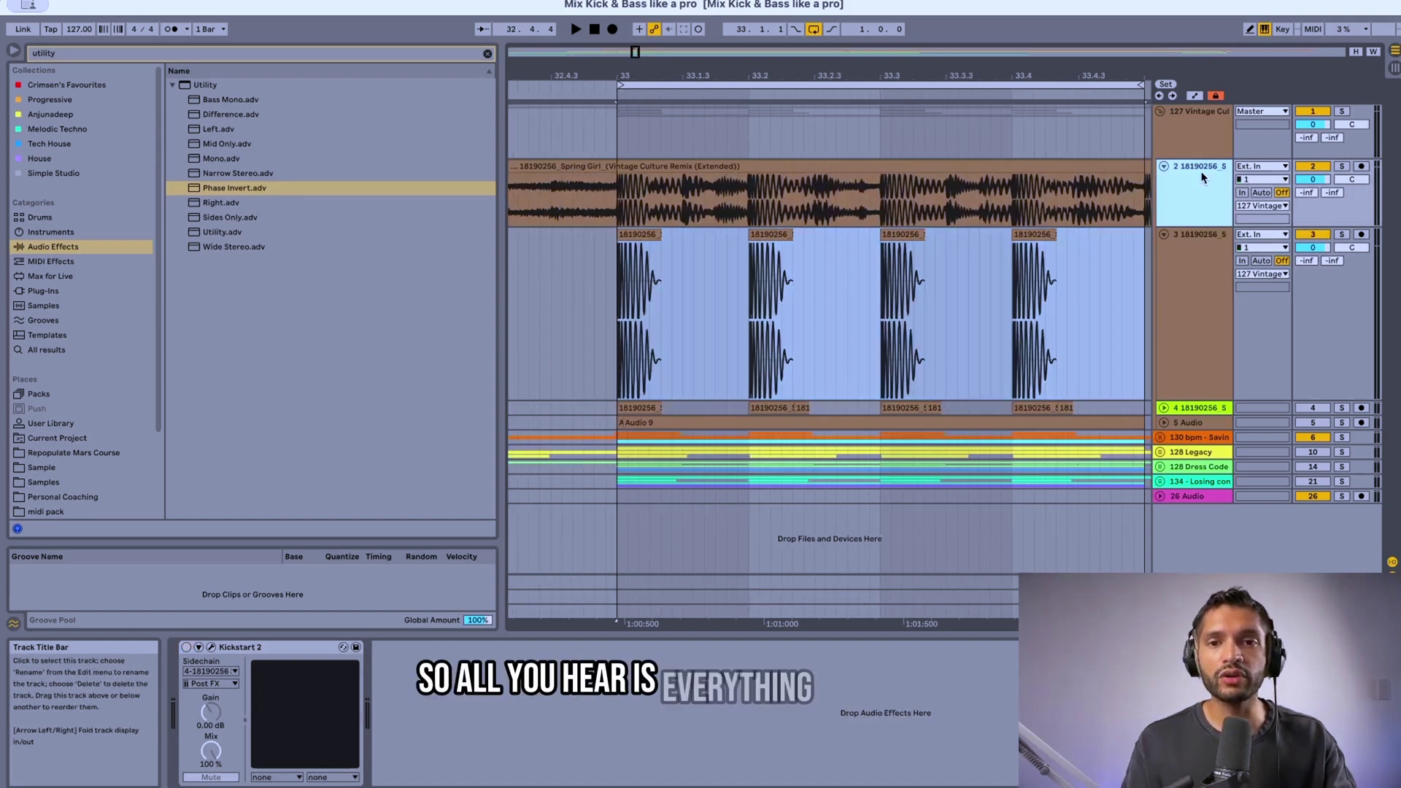
{"action": "left_click", "coordinate": [618, 310]}
{"action": "key", "text": "space"}
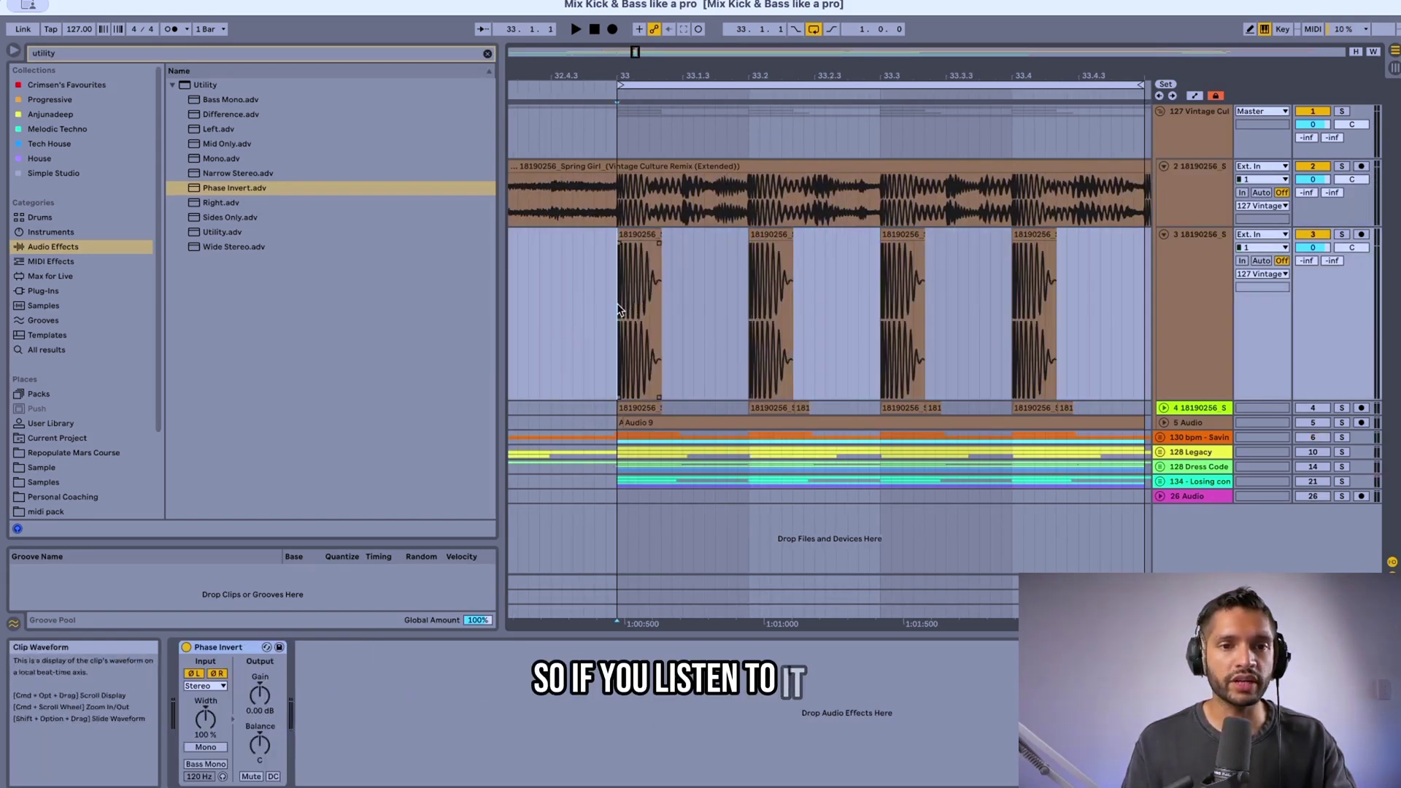
{"action": "left_click", "coordinate": [1054, 279]}
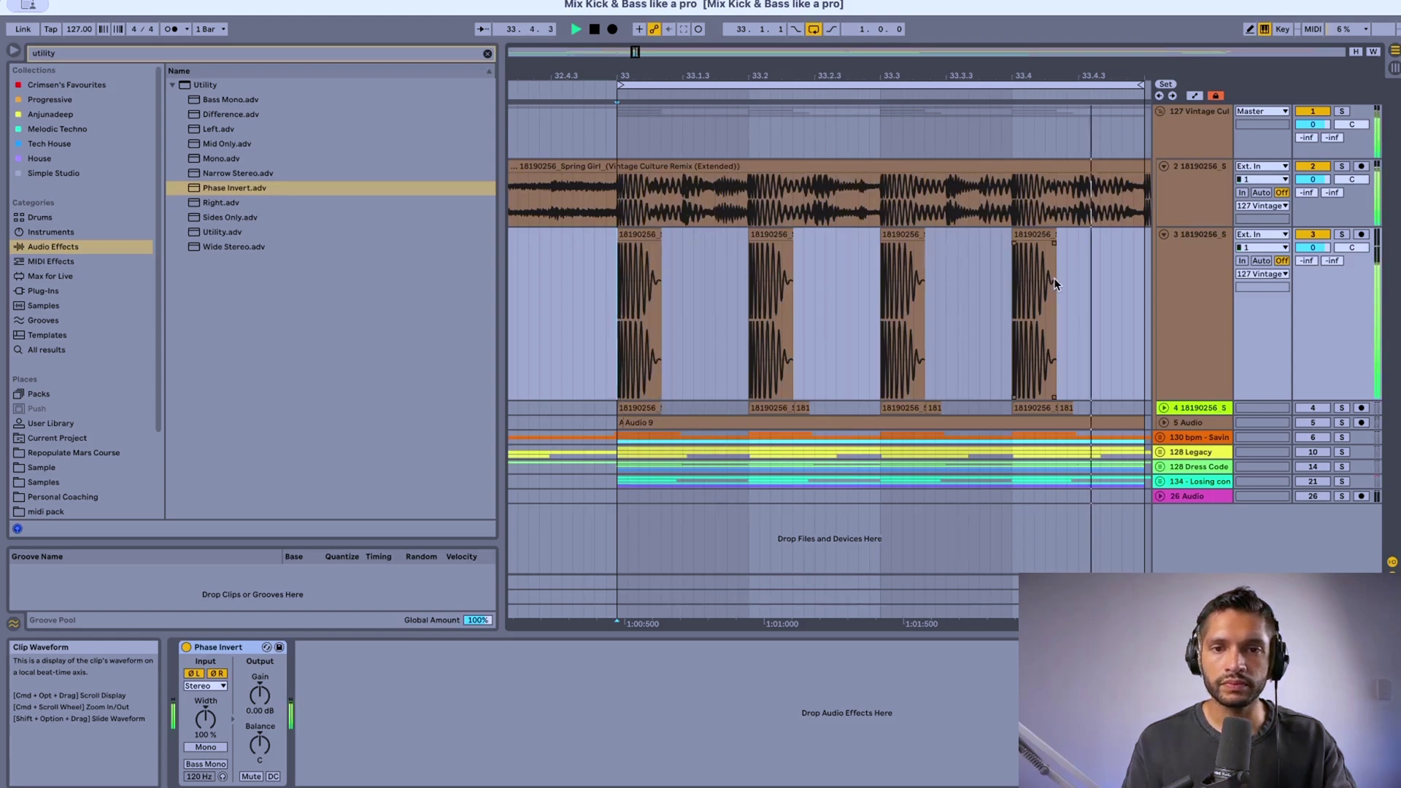
{"action": "key", "text": "space"}
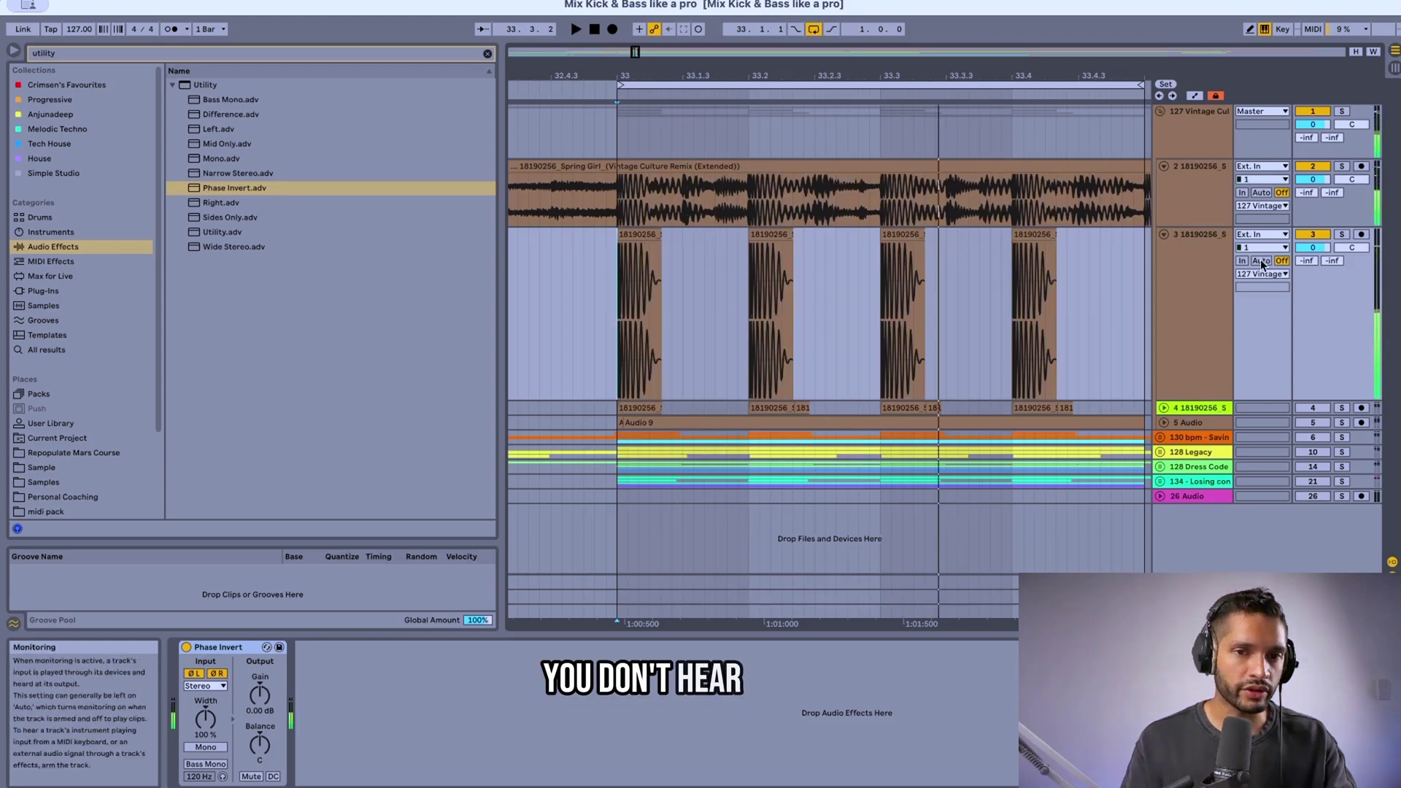
- Loop bar 33 from the first kick clip and compare the sound with the inverted kick track muted and active
{"action": "left_click", "coordinate": [1190, 296]}
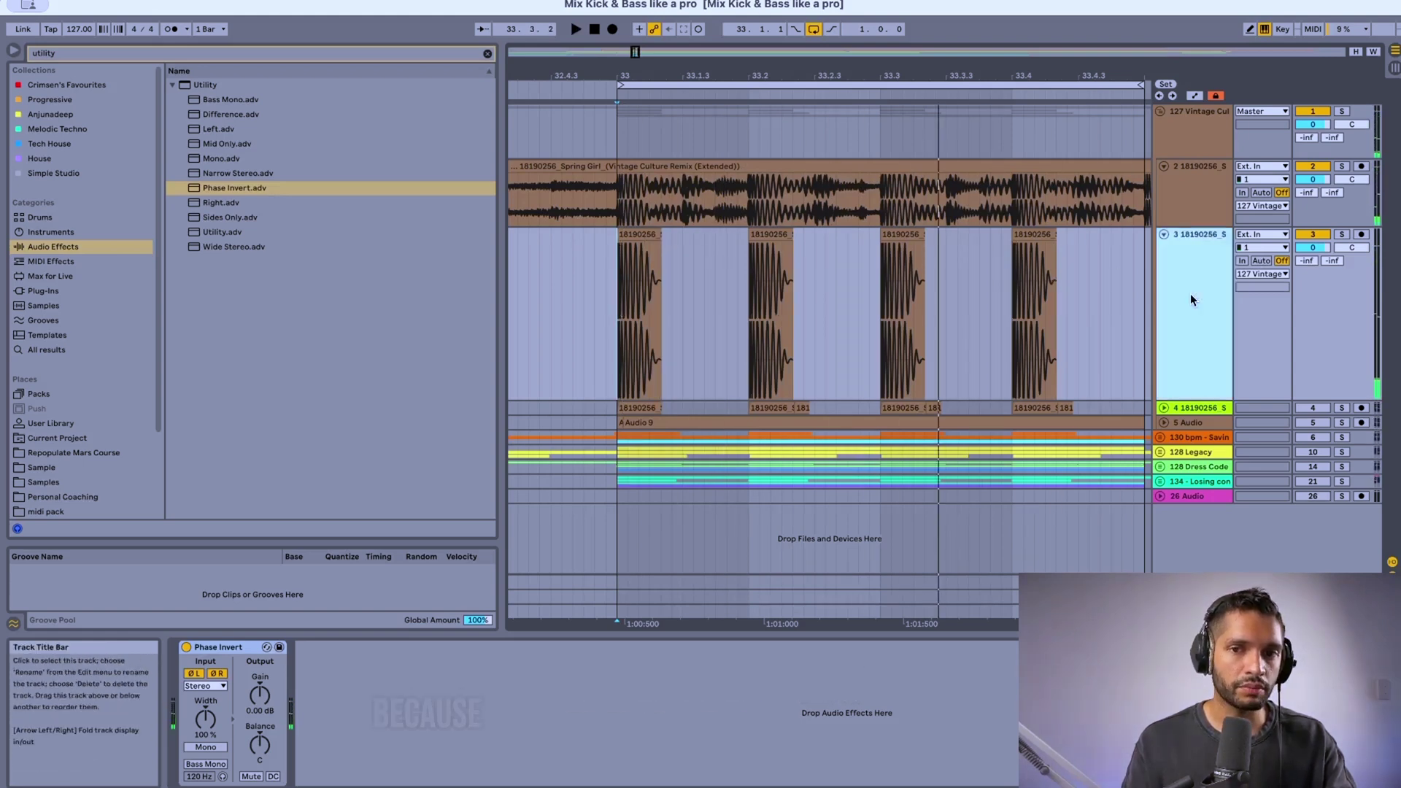
{"action": "left_click", "coordinate": [642, 232]}
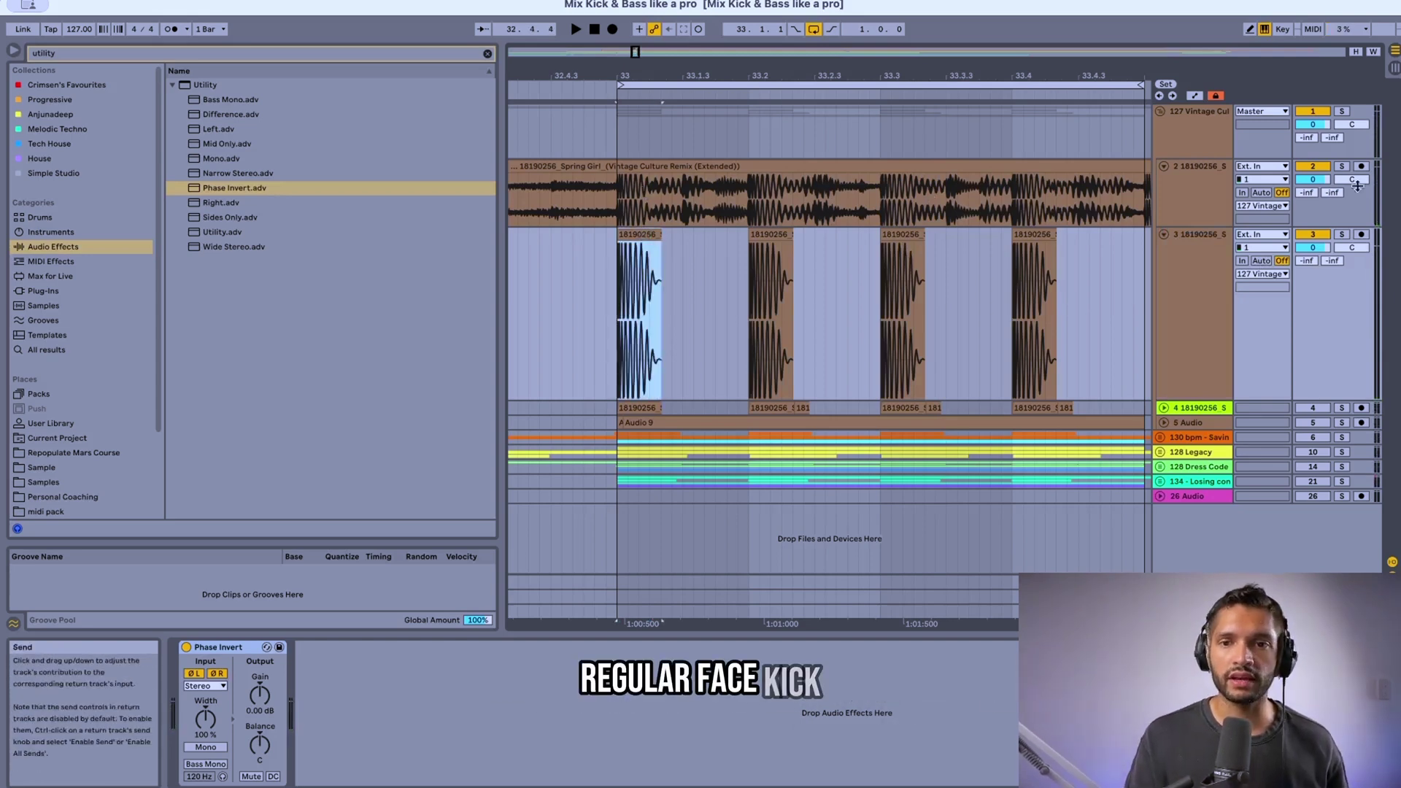
{"action": "left_click", "coordinate": [1313, 235]}
{"action": "key", "text": "space"}
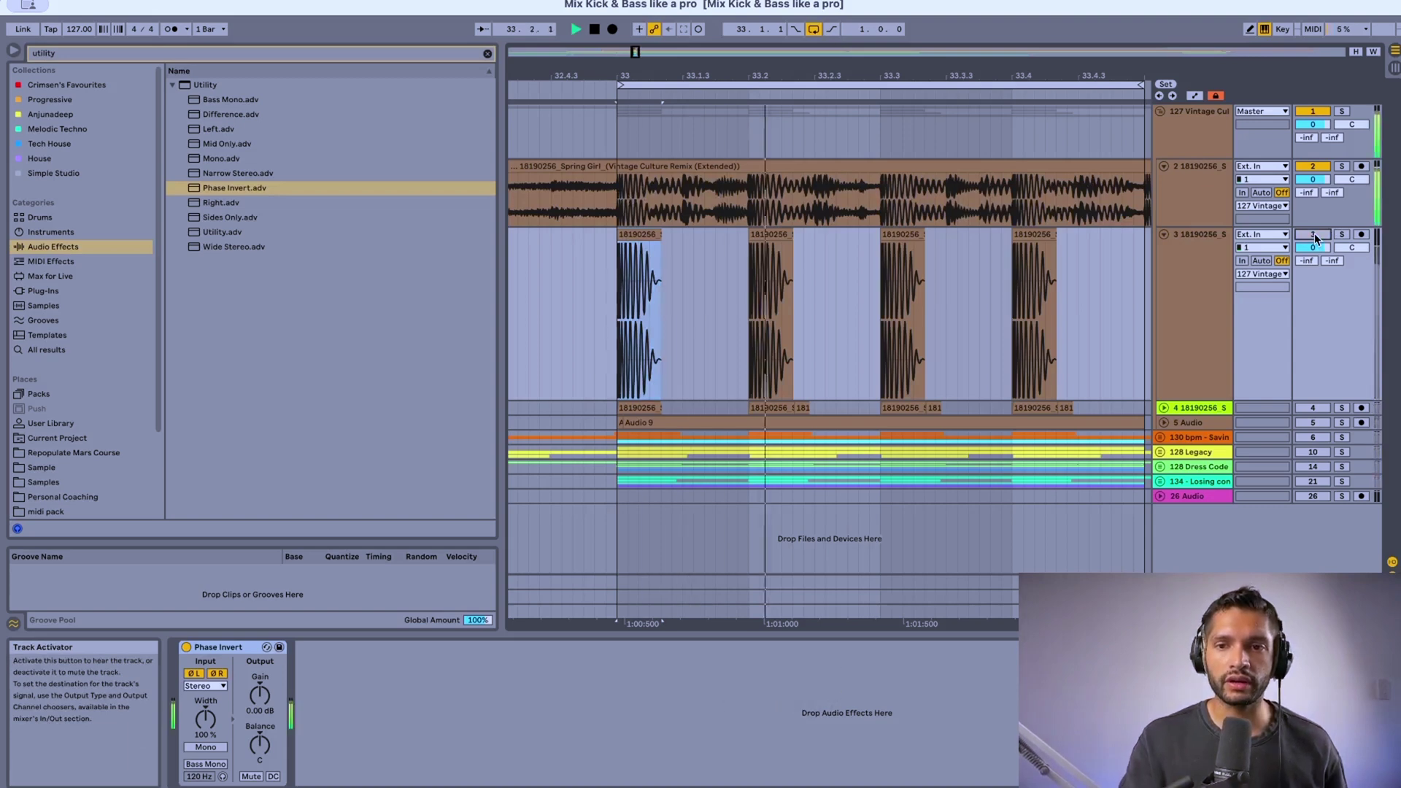
{"action": "left_click", "coordinate": [1313, 234]}
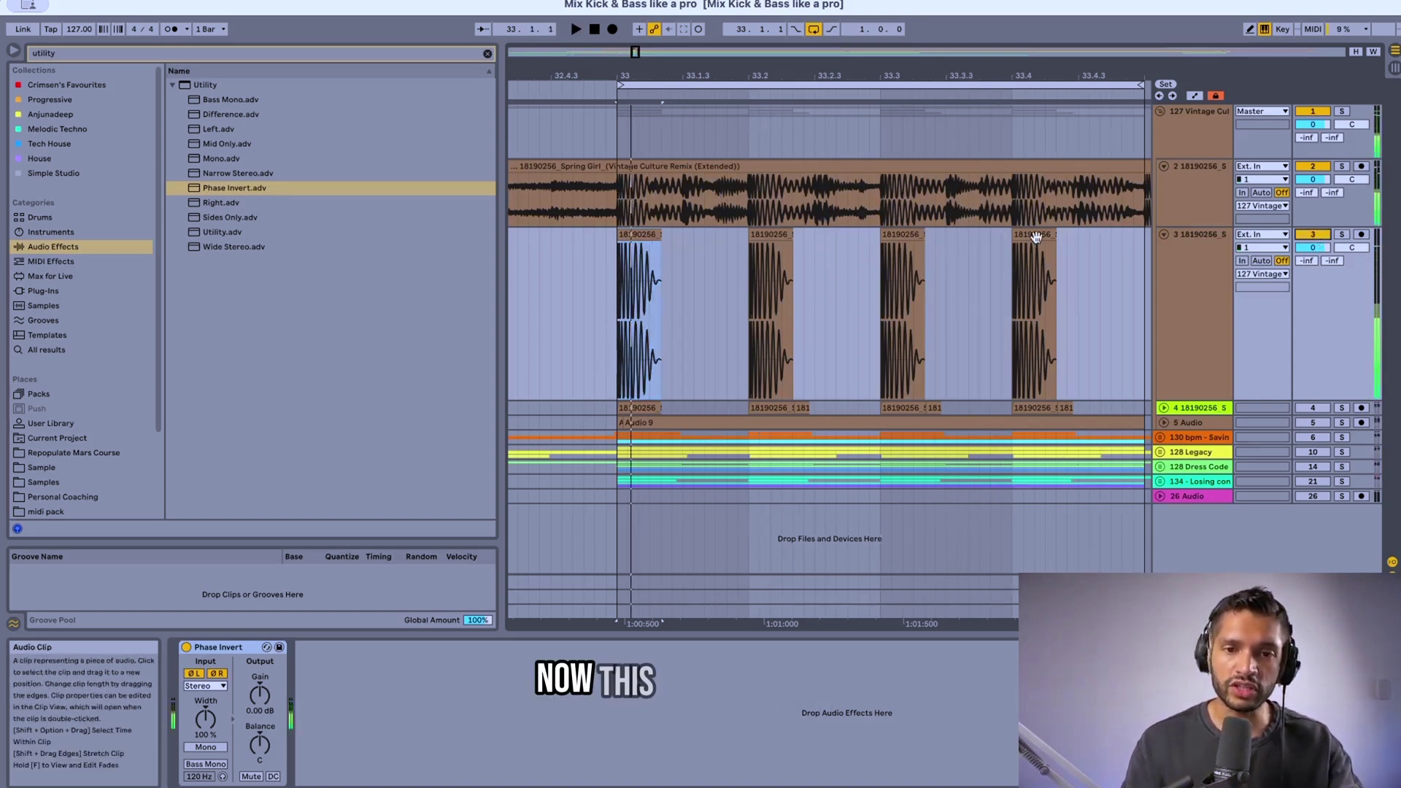
{"action": "key", "text": "space"}
- Fold the inverted kick track and enable Multiband Dynamics on the 127 Vintage Culture group
{"action": "left_click", "coordinate": [1164, 235]}
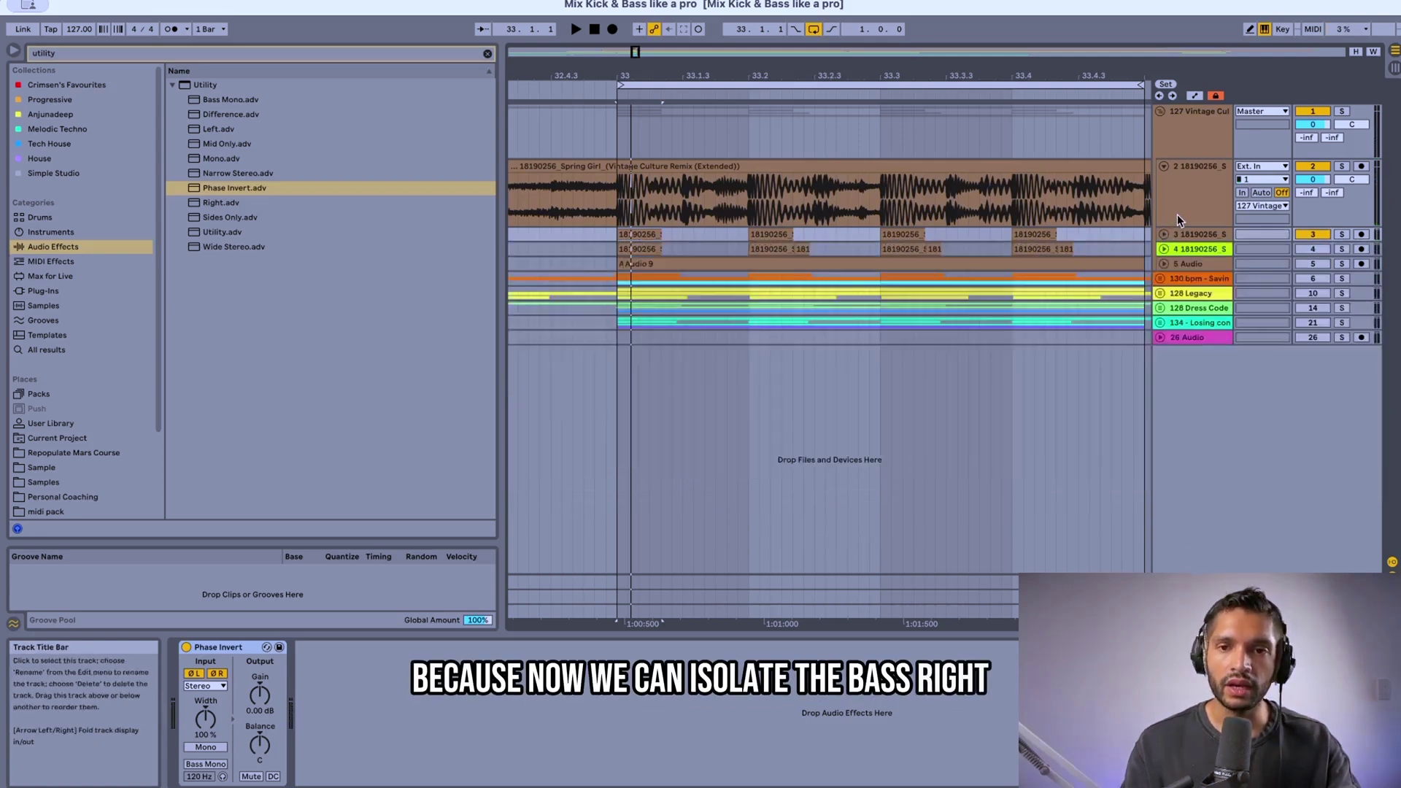
{"action": "left_click", "coordinate": [1193, 145]}
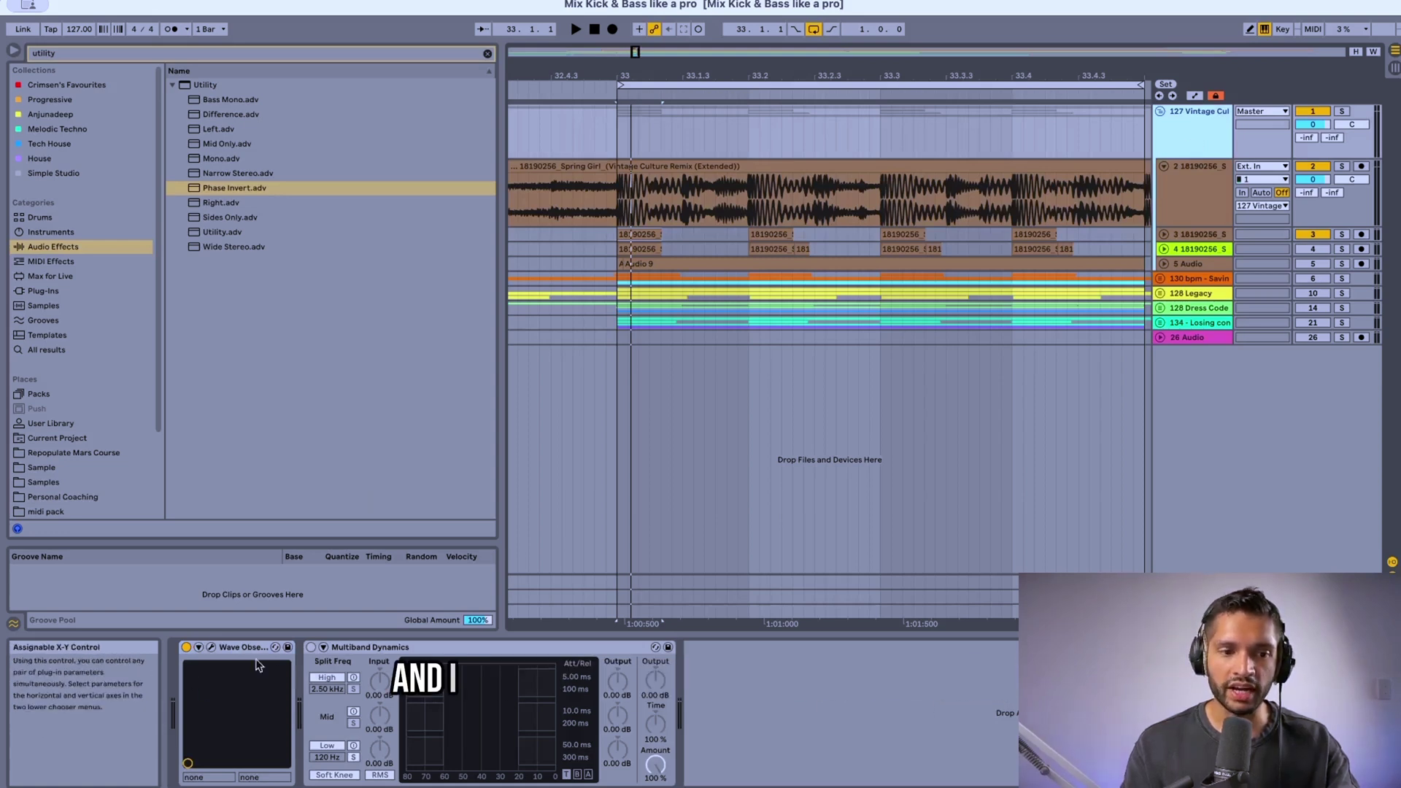
{"action": "left_click", "coordinate": [311, 647]}
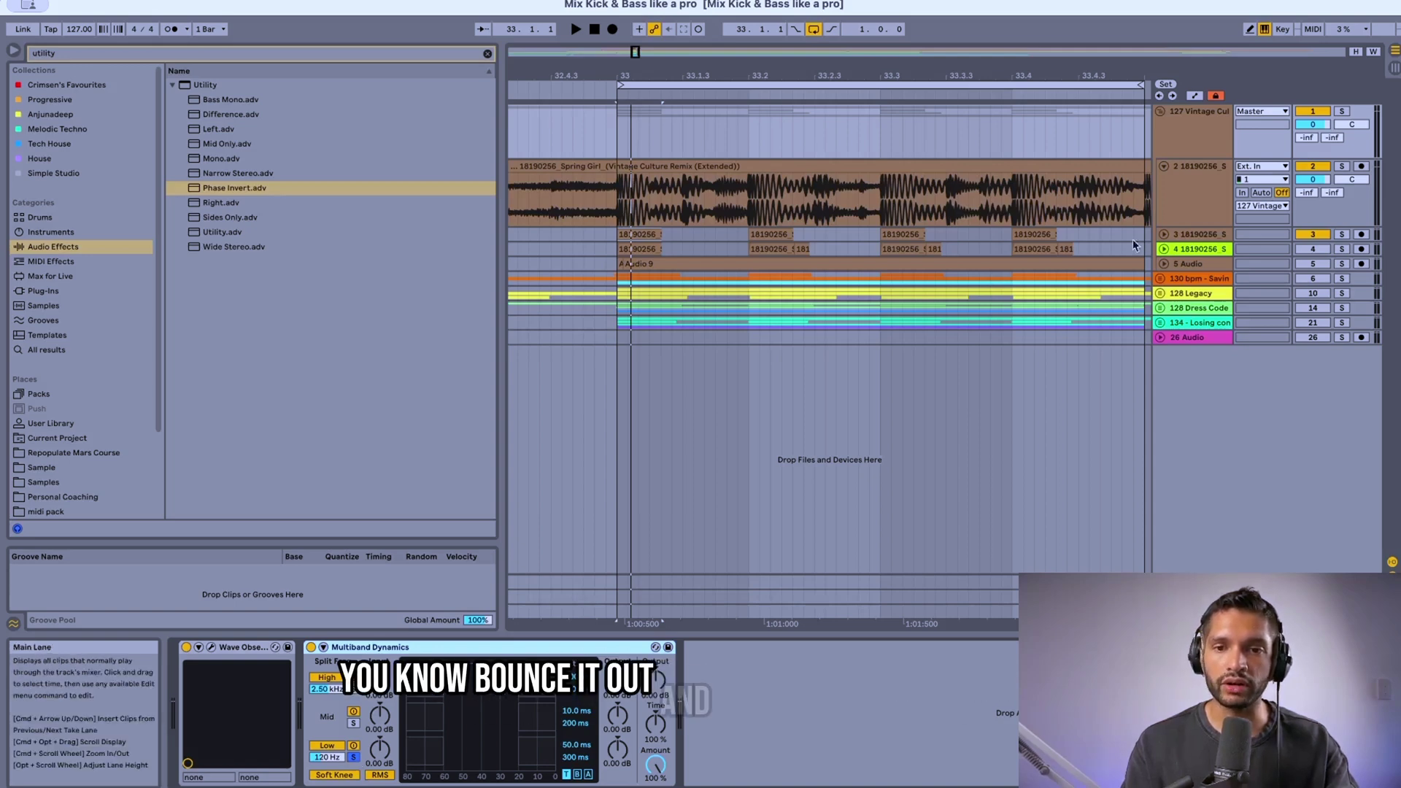
- Insert an audio track below 5 Audio, set its input to Resampling, solo the group, and record-arm the new track
{"action": "left_click", "coordinate": [1193, 263]}
{"action": "key", "text": "super+t"}
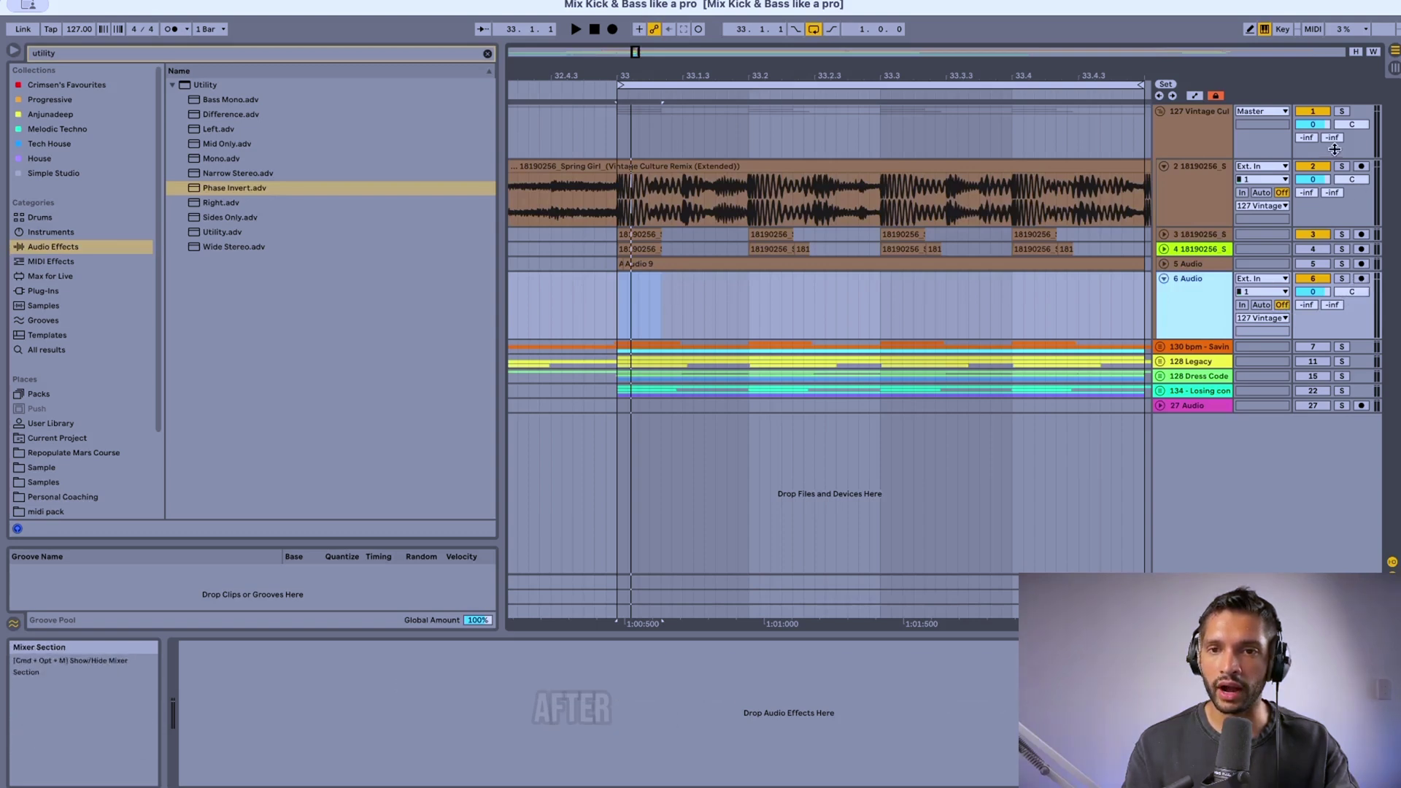
{"action": "left_click", "coordinate": [1342, 111]}
{"action": "left_click", "coordinate": [1361, 280]}
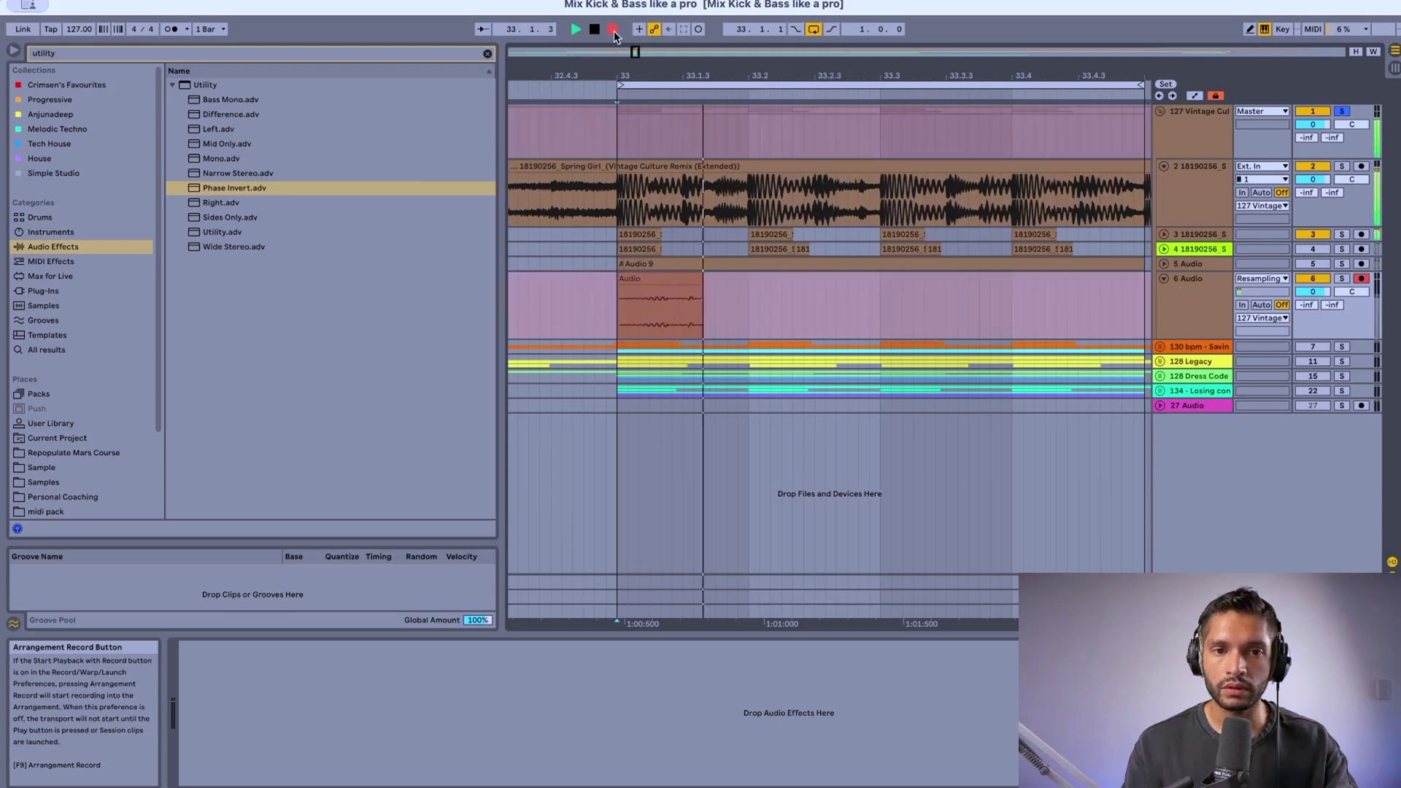
- Record the isolated bass through bar 33, stop, and extend the Audio 2 clip back to the start of the bar
{"action": "scroll", "coordinate": [795, 325], "scroll_direction": "down", "scroll_amount": 5}
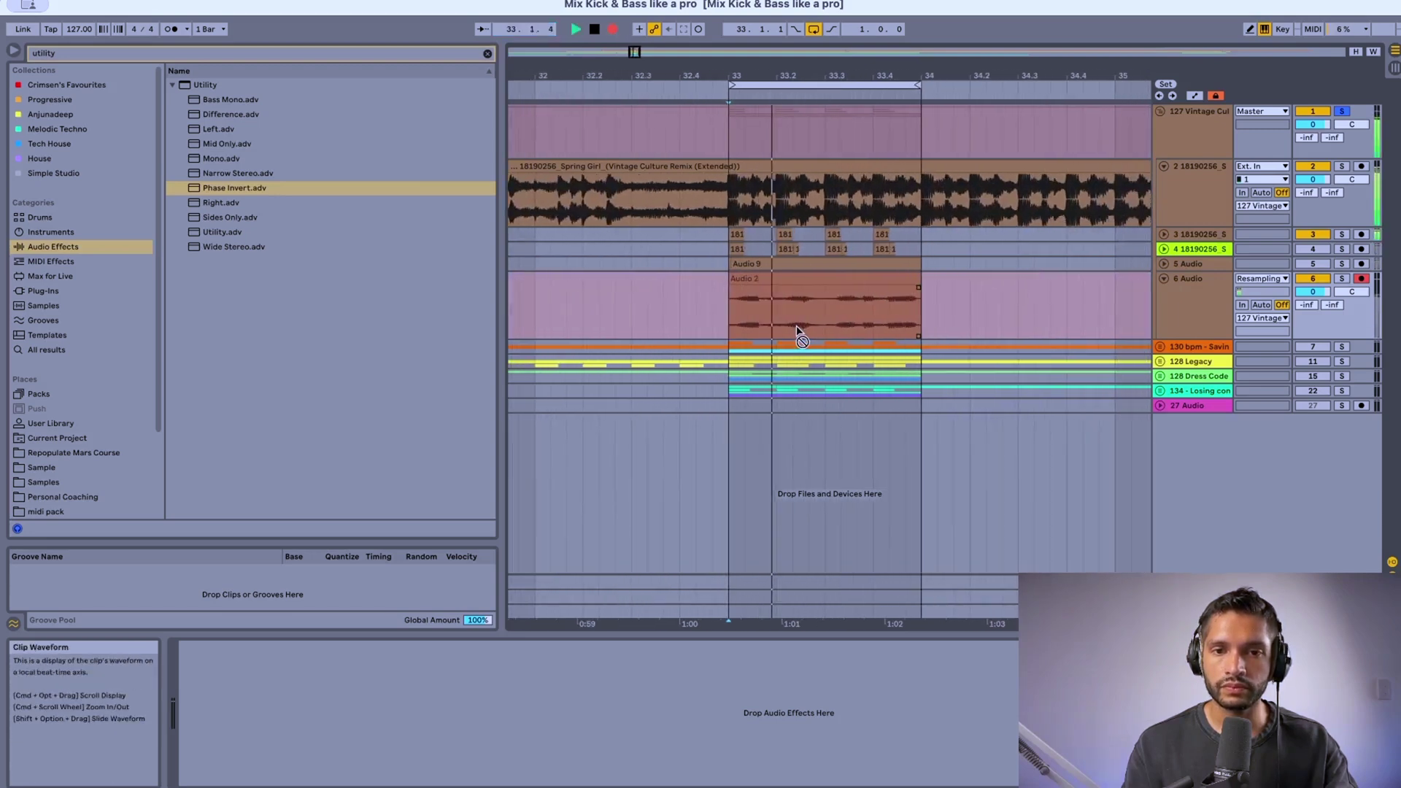
{"action": "scroll", "coordinate": [801, 334], "scroll_direction": "up", "scroll_amount": 3}
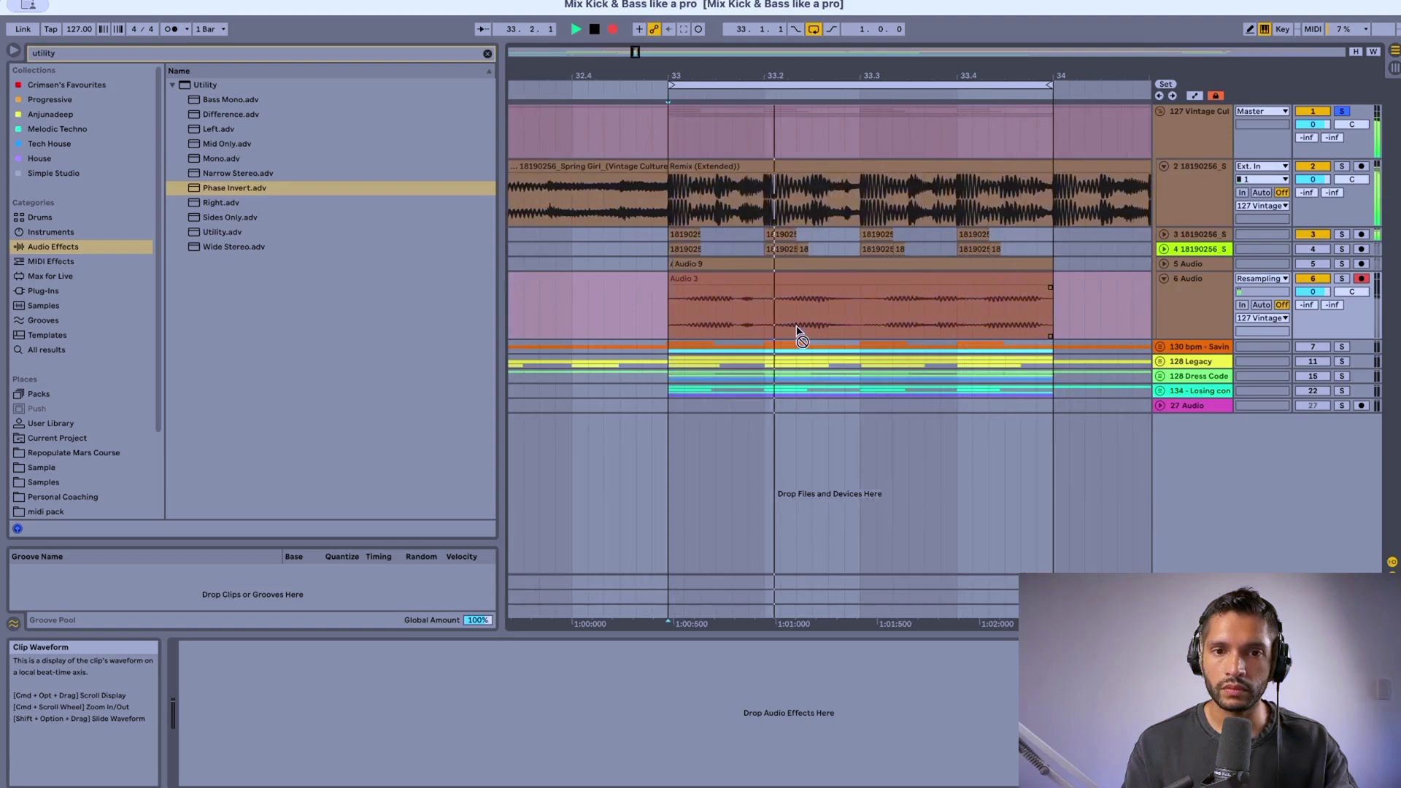
{"action": "key", "text": "space"}
{"action": "left_click", "coordinate": [838, 281]}
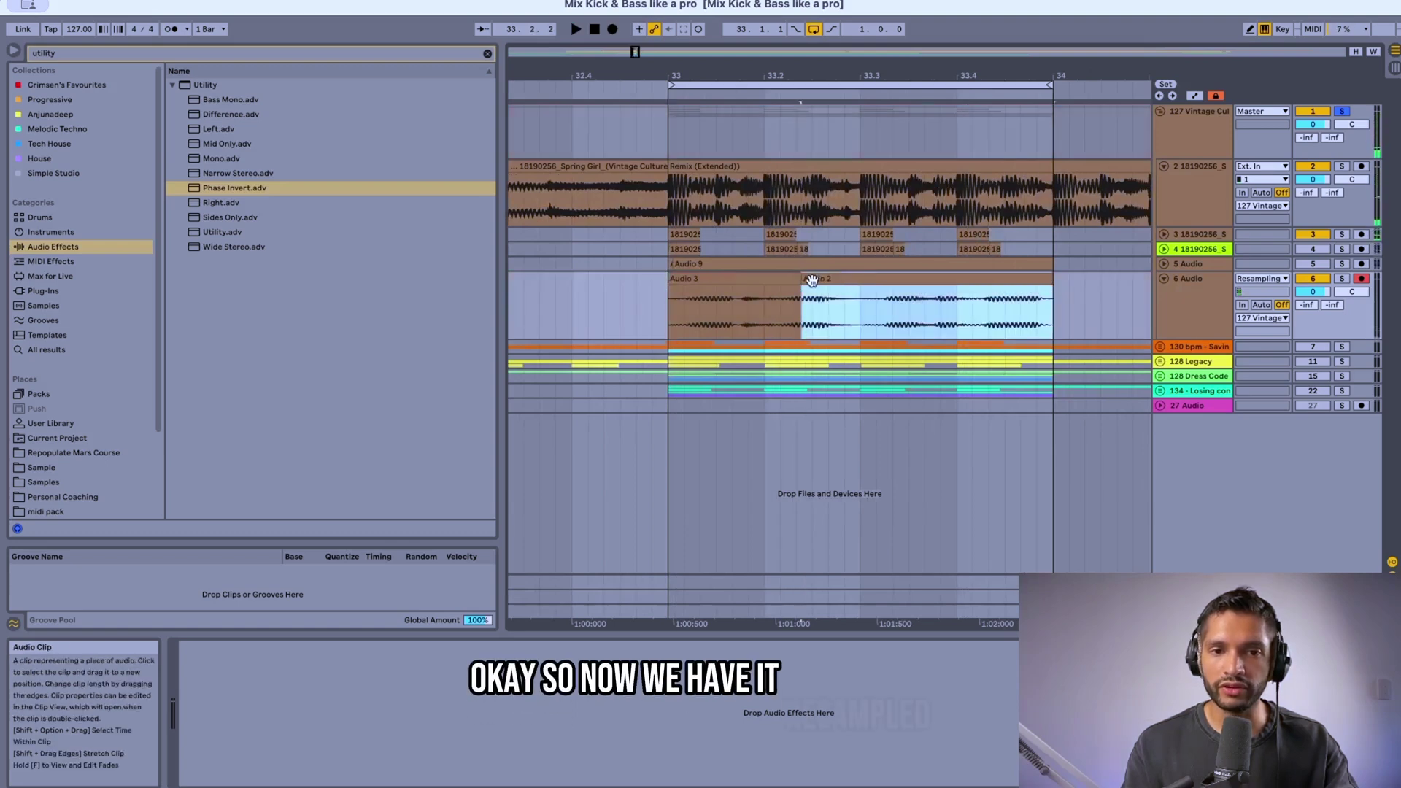
{"action": "left_click_drag", "start_coordinate": [807, 279], "coordinate": [676, 279]}
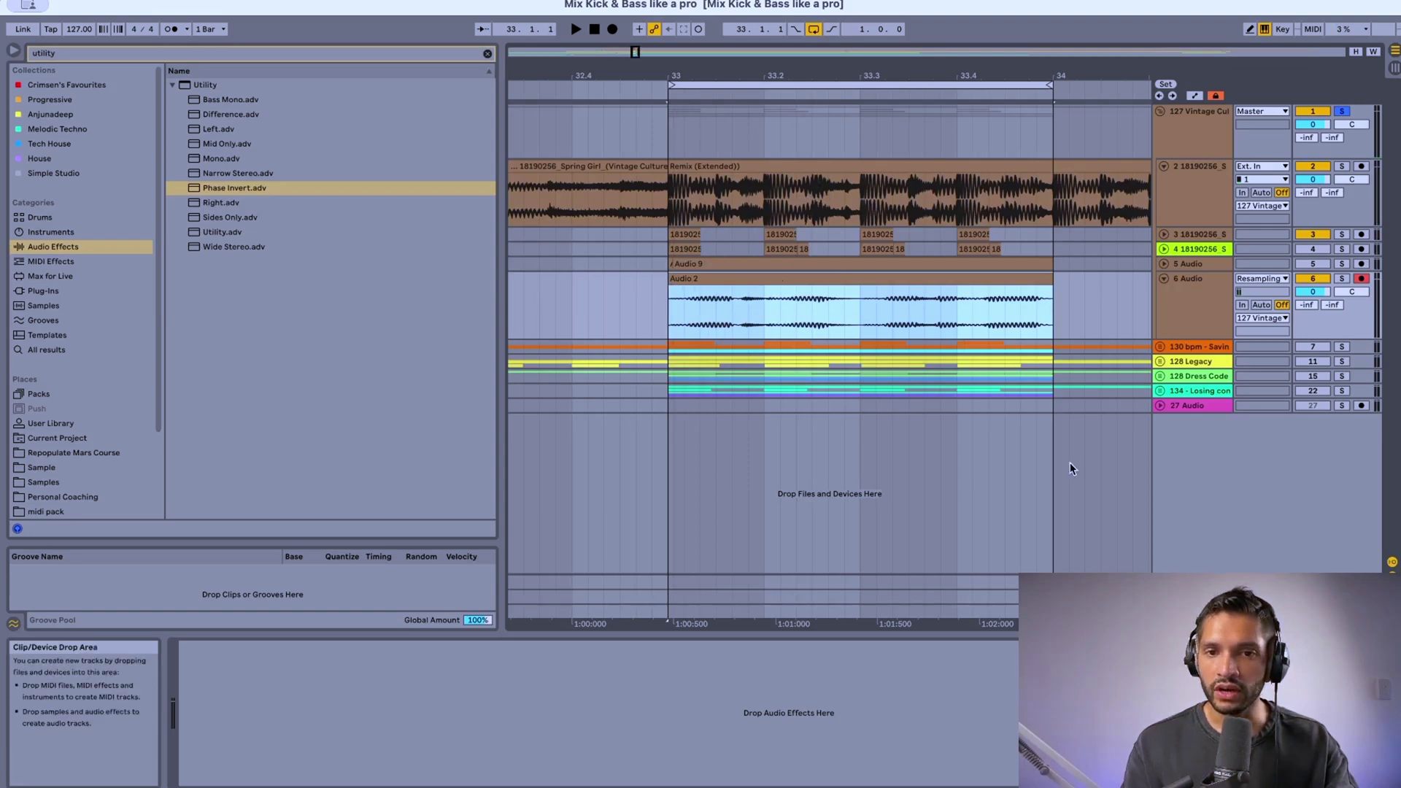
- Raise the resampled bass clip's gain to 6.00 dB and hide the clip details
{"action": "left_click", "coordinate": [1188, 298]}
{"action": "left_click", "coordinate": [1194, 612]}
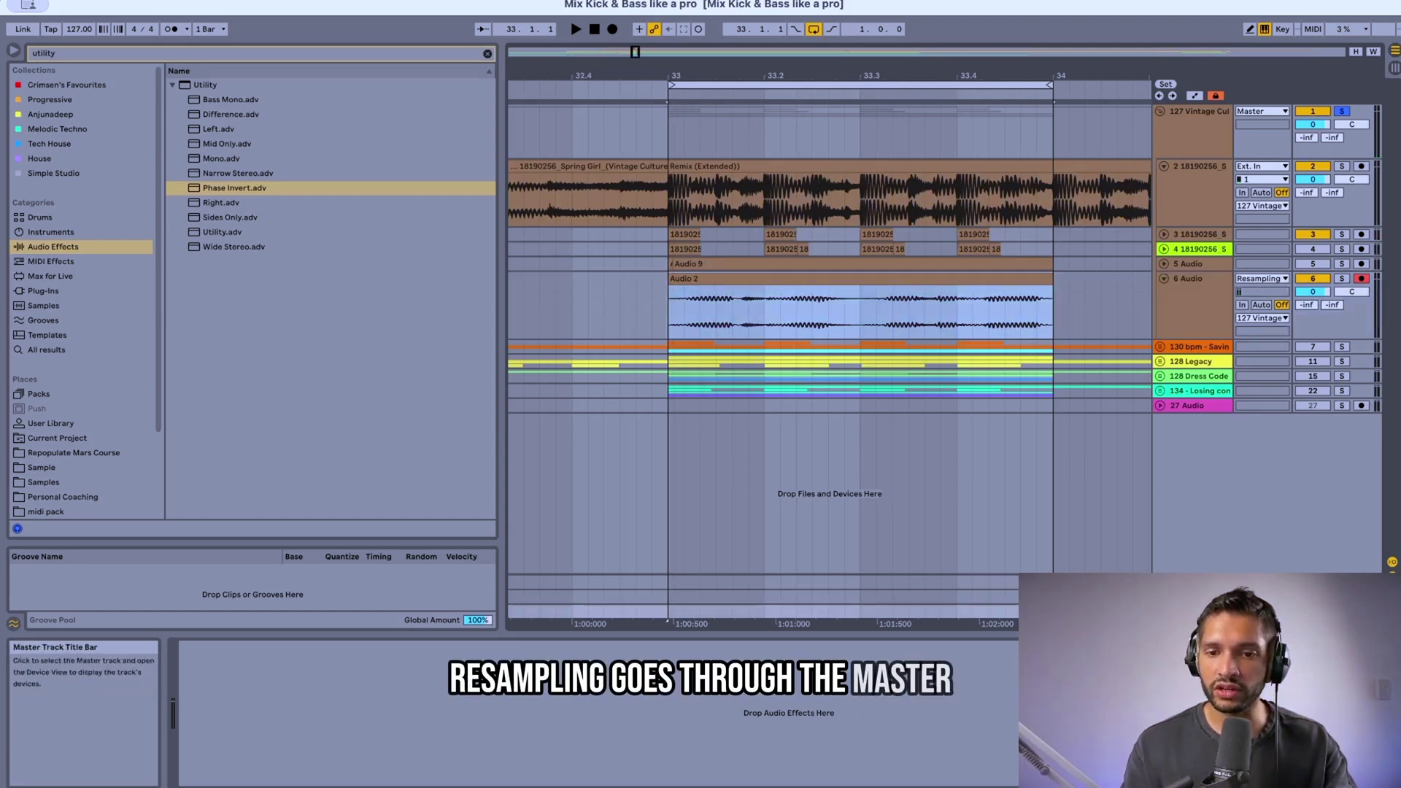
{"action": "left_click", "coordinate": [1185, 303]}
{"action": "left_click", "coordinate": [1008, 283]}
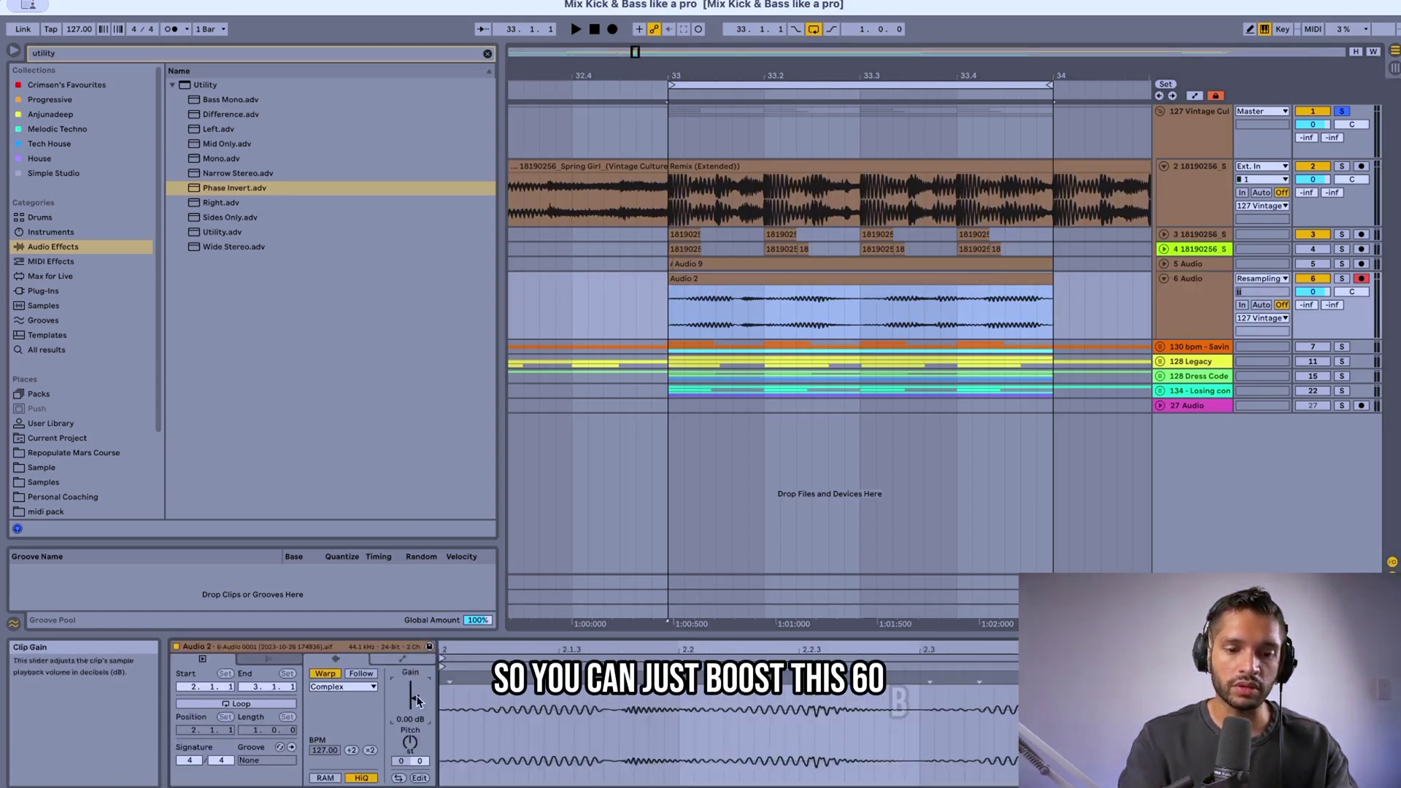
{"action": "left_click_drag", "start_coordinate": [417, 701], "coordinate": [417, 683]}
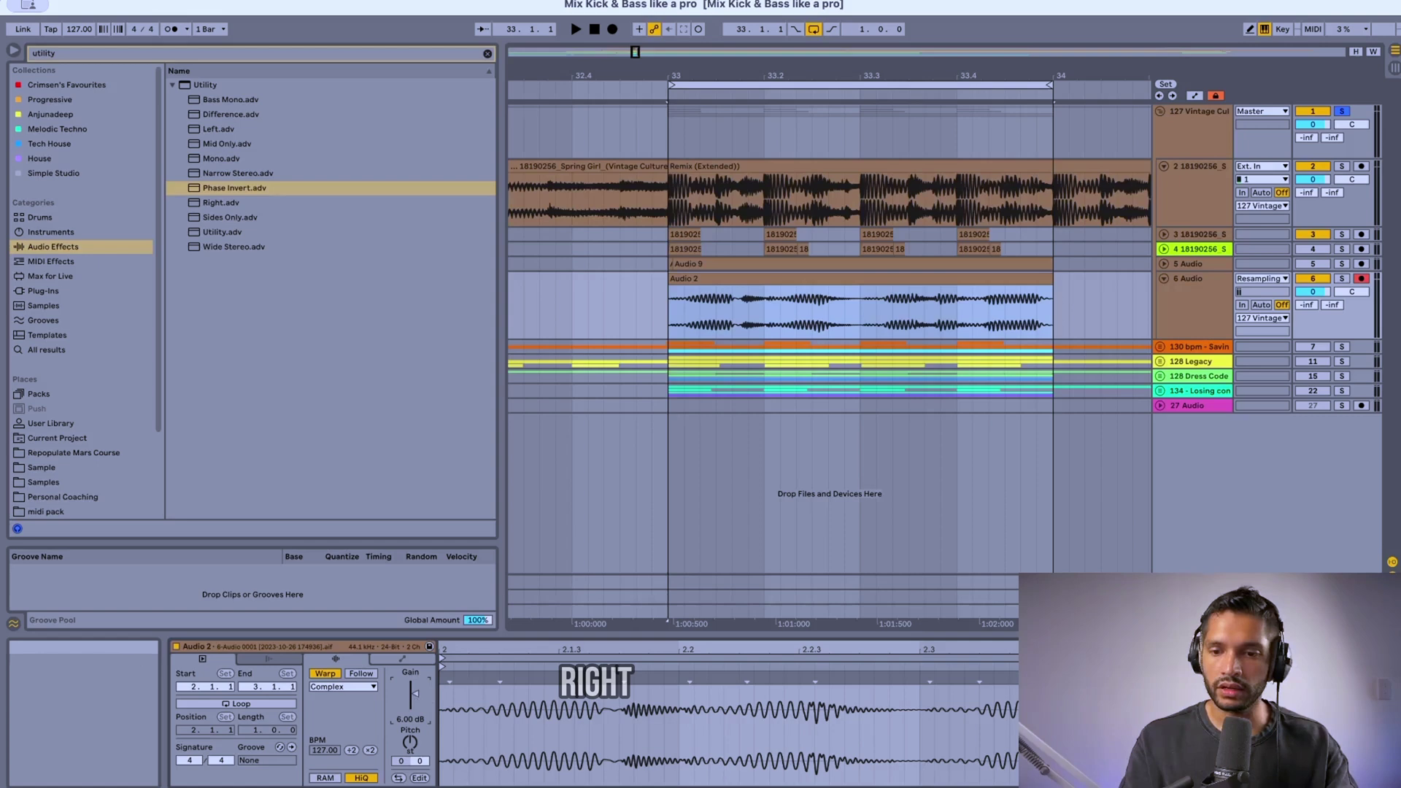
{"action": "left_click", "coordinate": [1393, 782]}
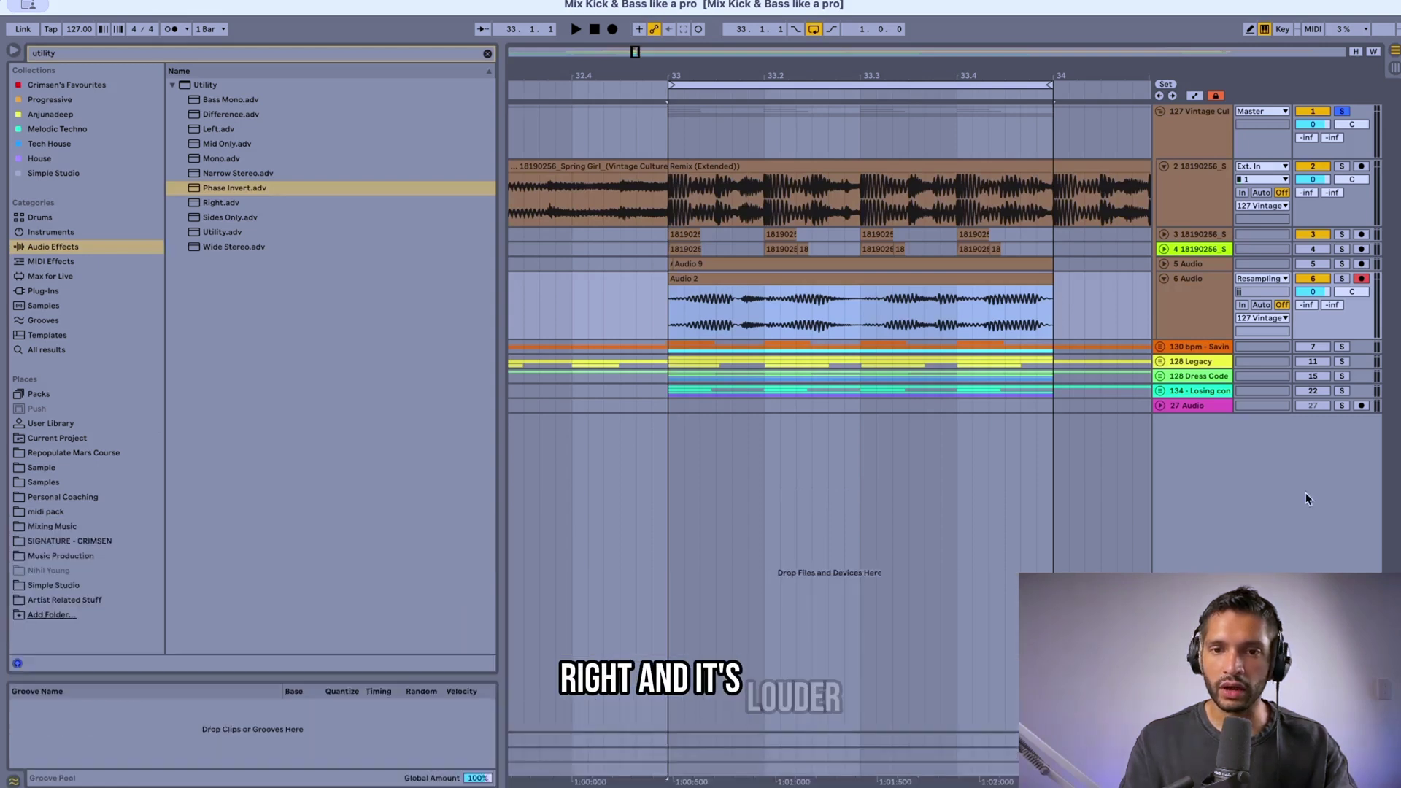
- Bring up the 127 Vintage Culture group's devices and disable Multiband Dynamics
{"action": "left_click", "coordinate": [1193, 334]}
{"action": "left_click", "coordinate": [1203, 147]}
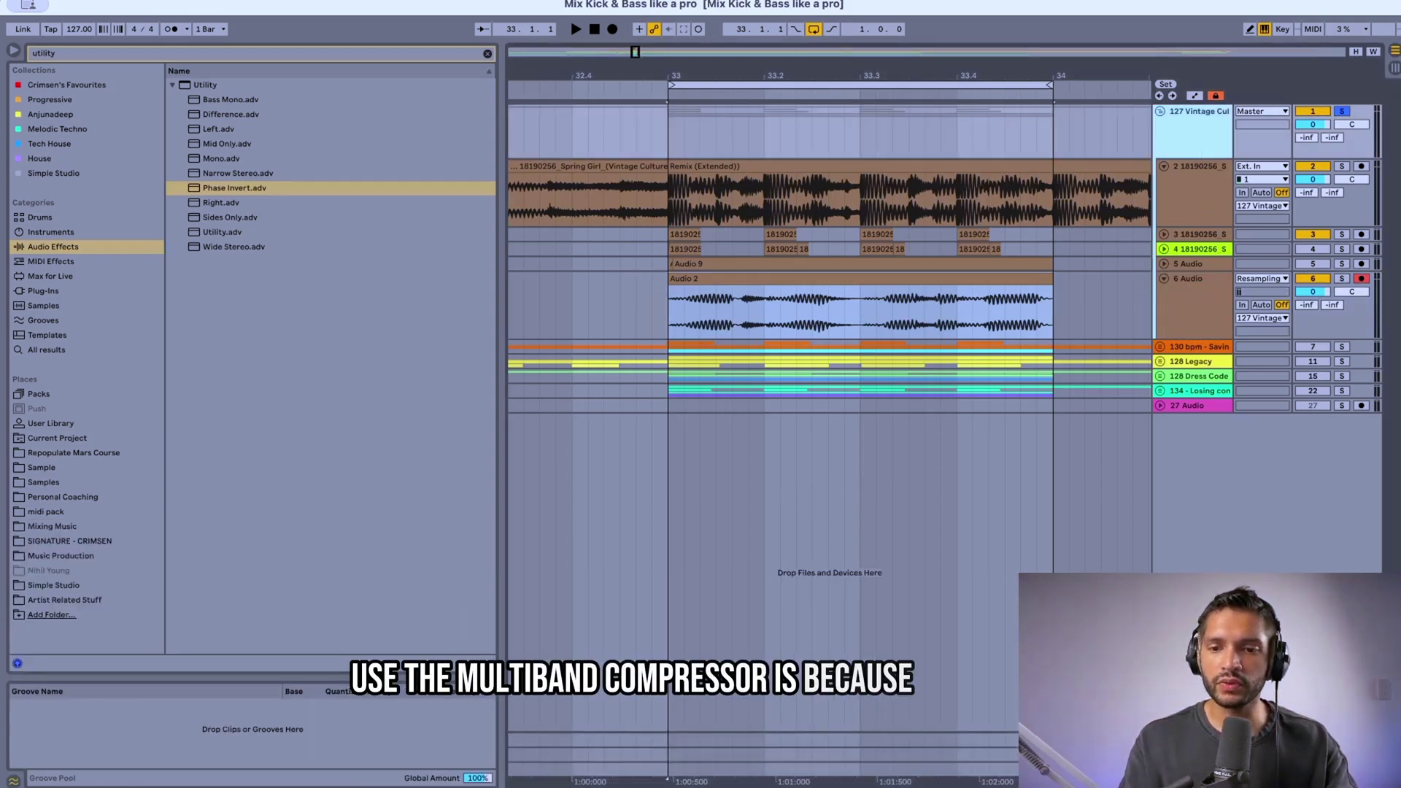
{"action": "left_click", "coordinate": [1390, 779]}
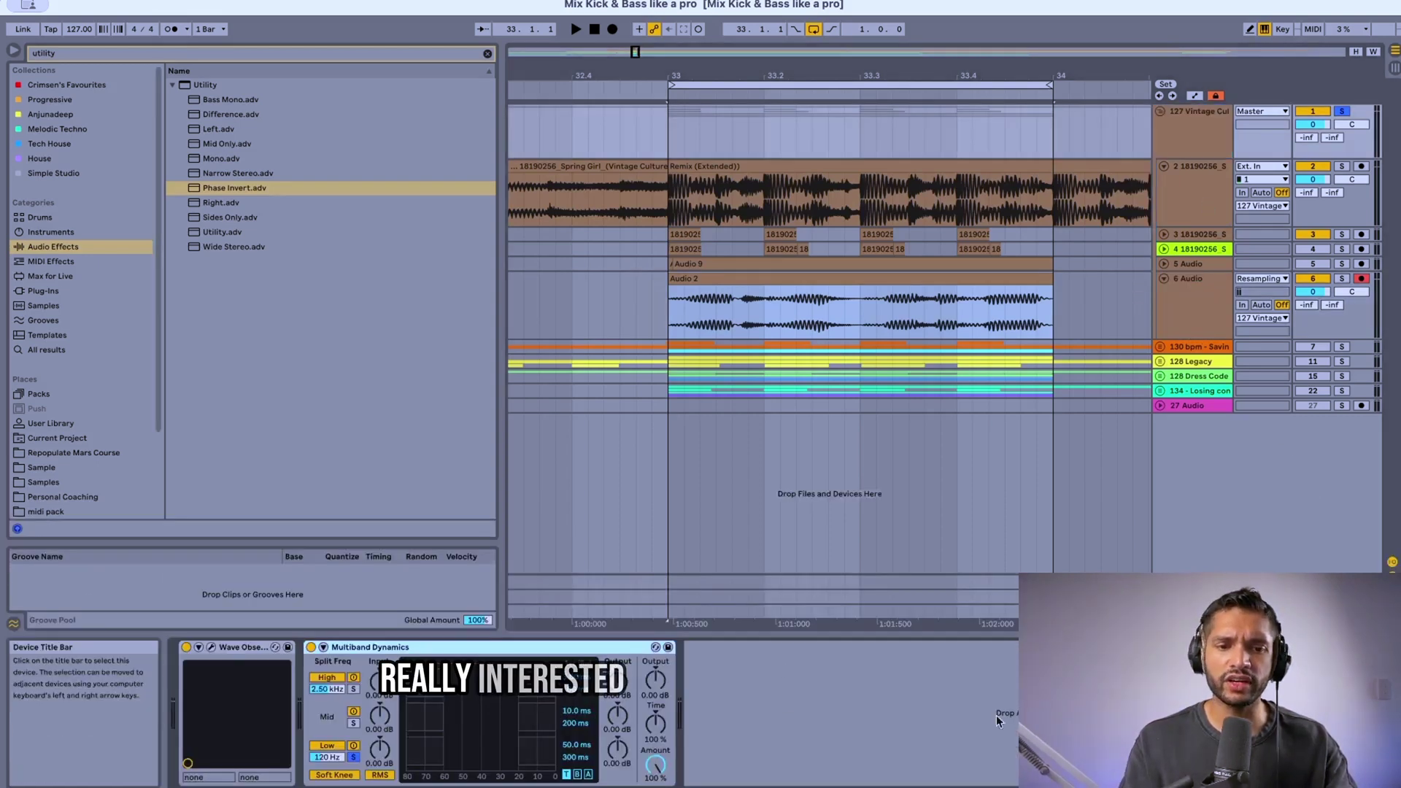
{"action": "left_click", "coordinate": [311, 647]}
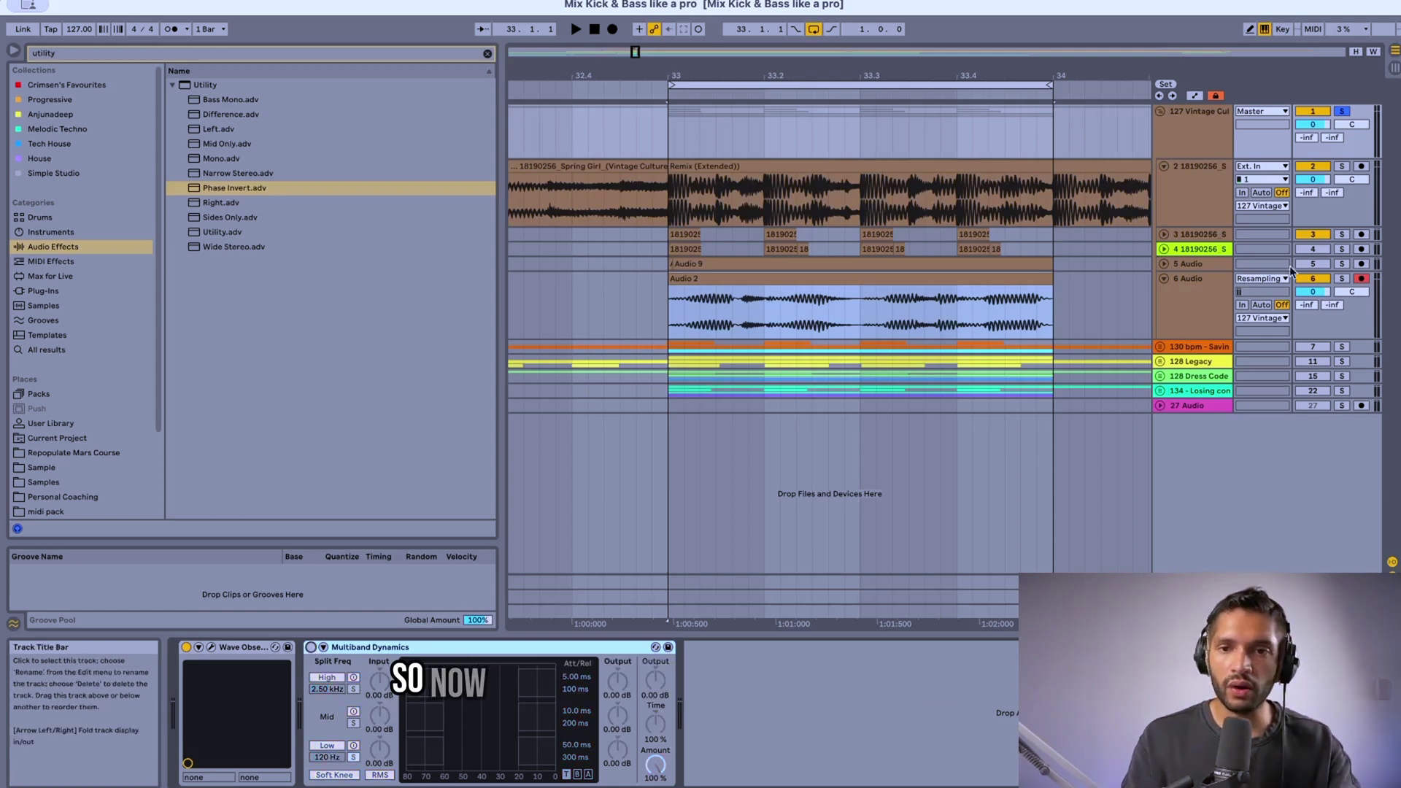
- Solo the resampled bass track and play bar 33, adding the unfolded kick track to the solo during playback
{"action": "left_click", "coordinate": [1341, 279]}
{"action": "key", "text": "space"}
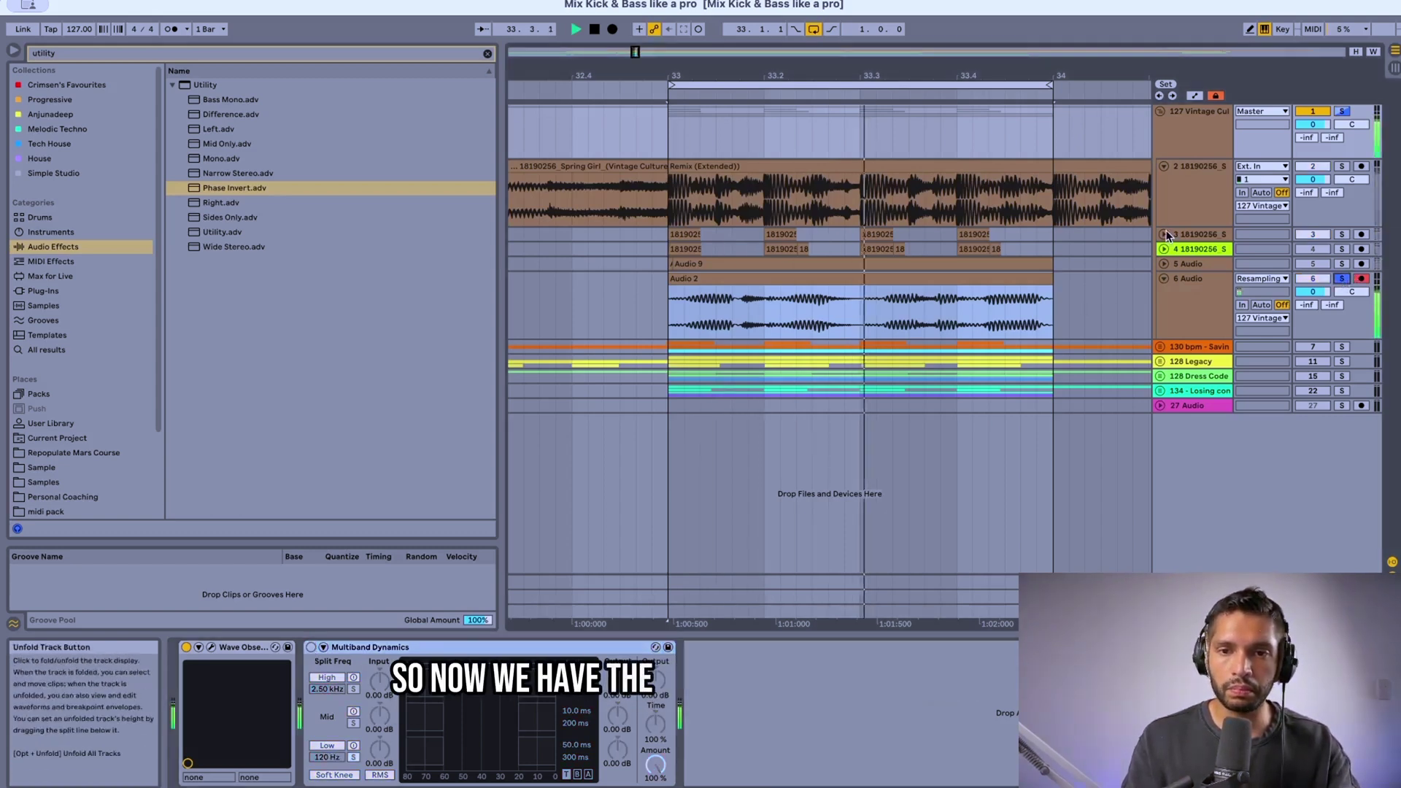
{"action": "left_click", "coordinate": [1165, 235]}
{"action": "left_click", "coordinate": [1341, 232]}
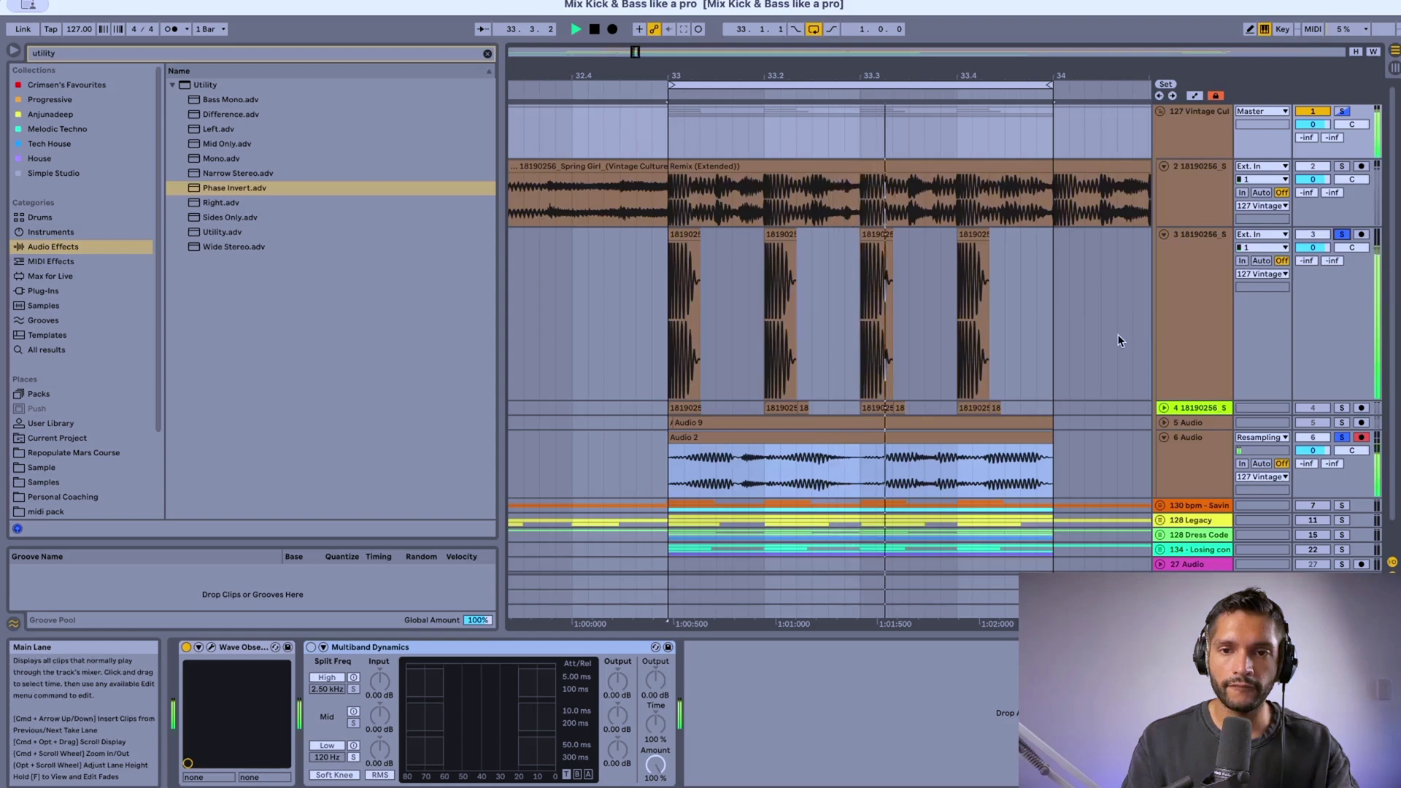
{"action": "left_click", "coordinate": [1171, 310]}
{"action": "key", "text": "space"}
- Remove the solo from the kick track and fold it again
{"action": "left_click", "coordinate": [1211, 471]}
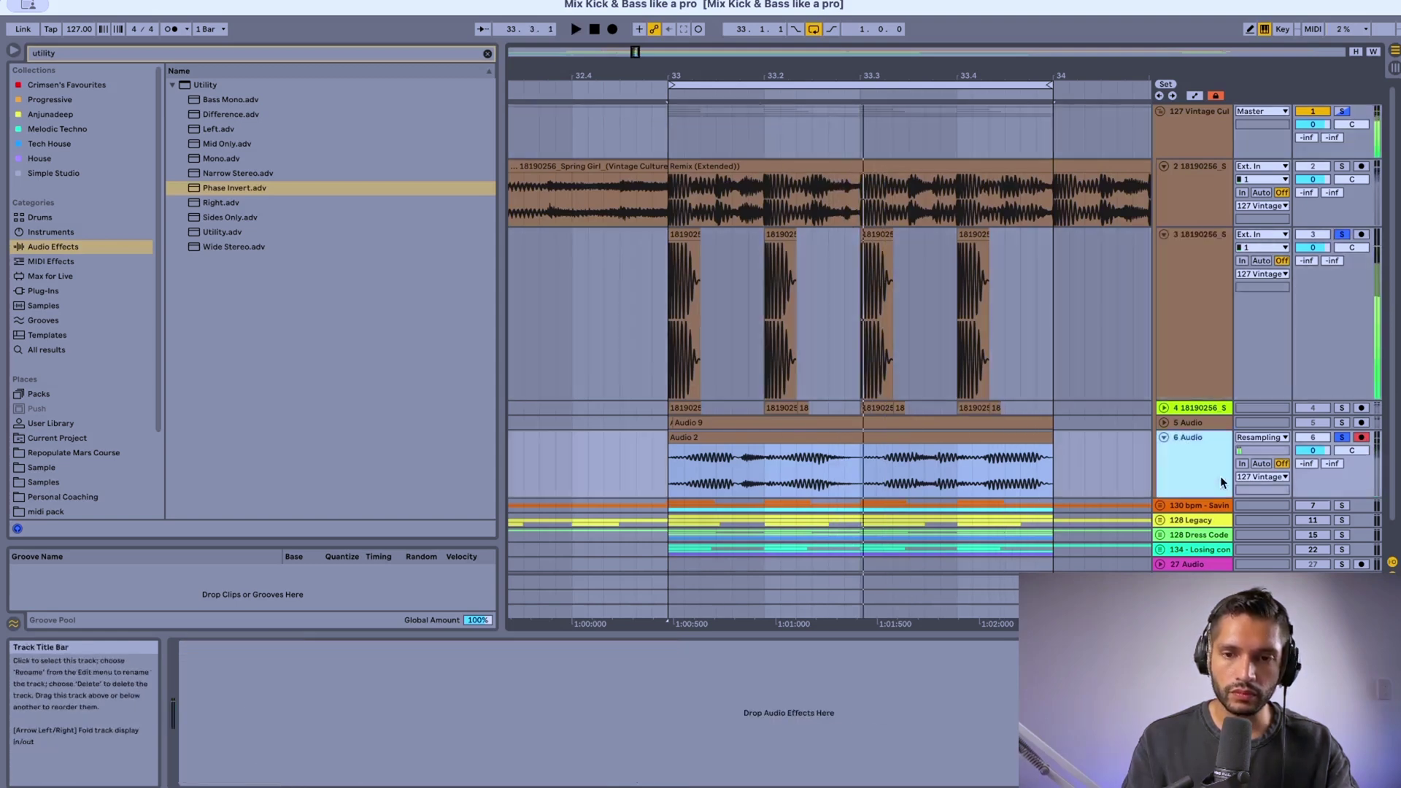
{"action": "left_click", "coordinate": [1343, 233]}
{"action": "left_click", "coordinate": [1163, 234]}
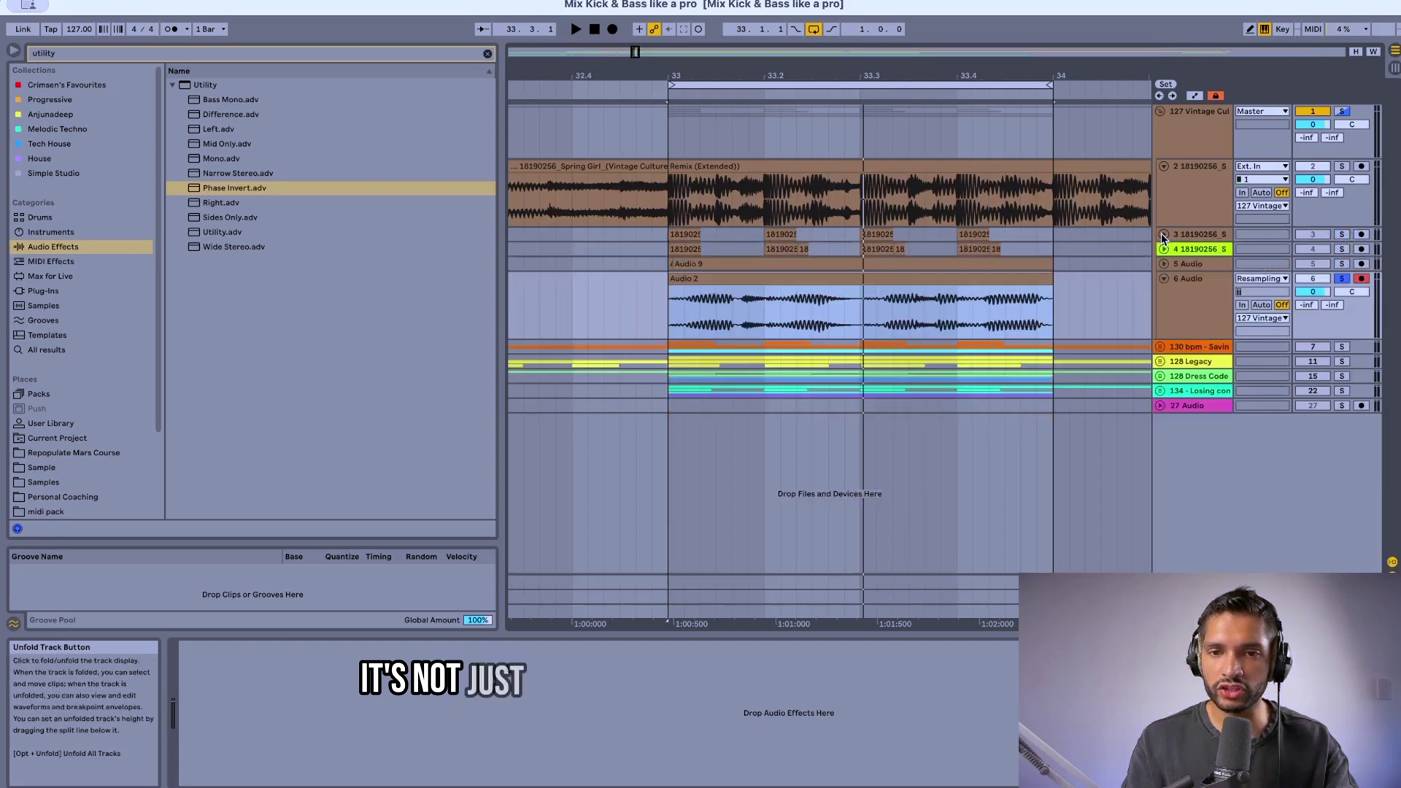
- Display the Kickstart 2 device on the original reference track and solo that track
{"action": "left_click", "coordinate": [1175, 300]}
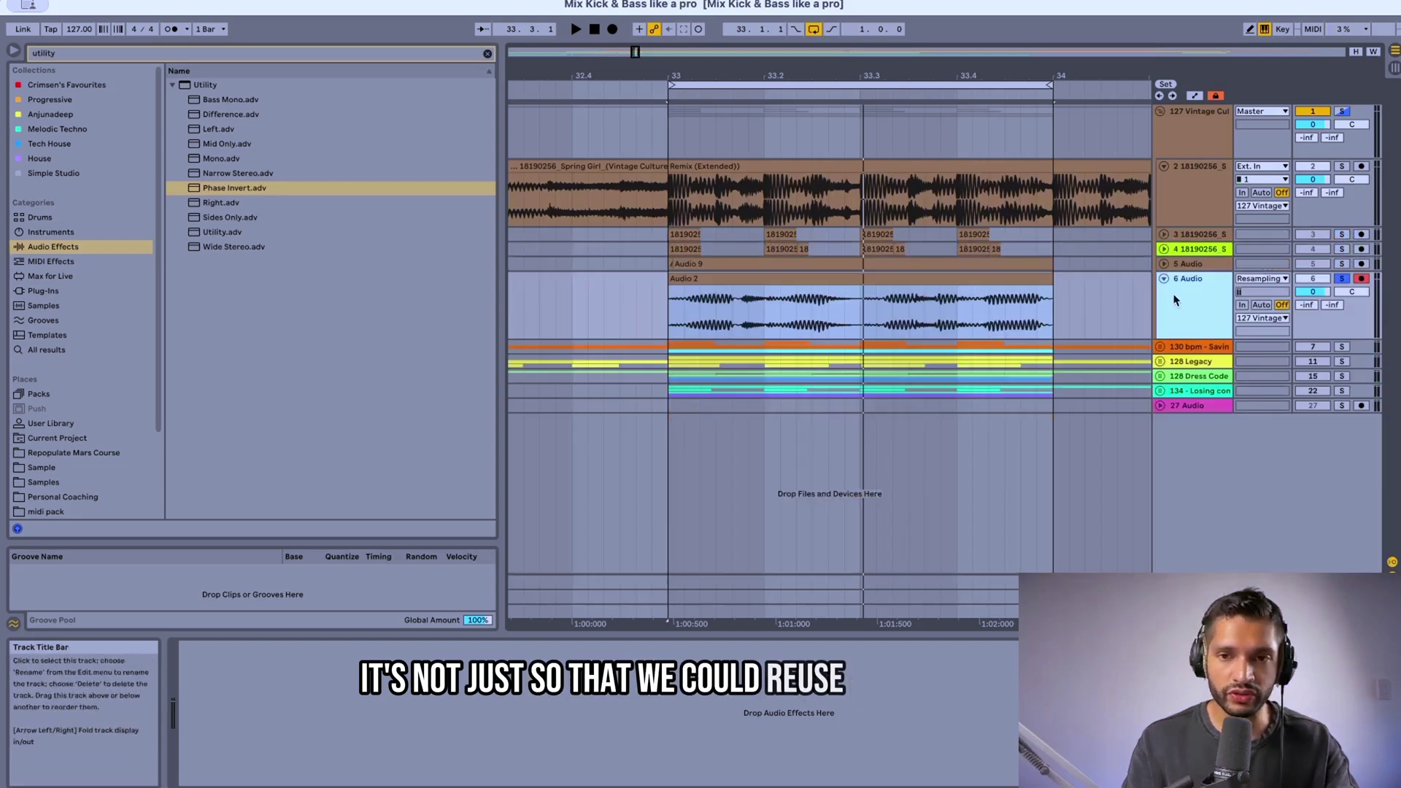
{"action": "left_click", "coordinate": [1193, 210]}
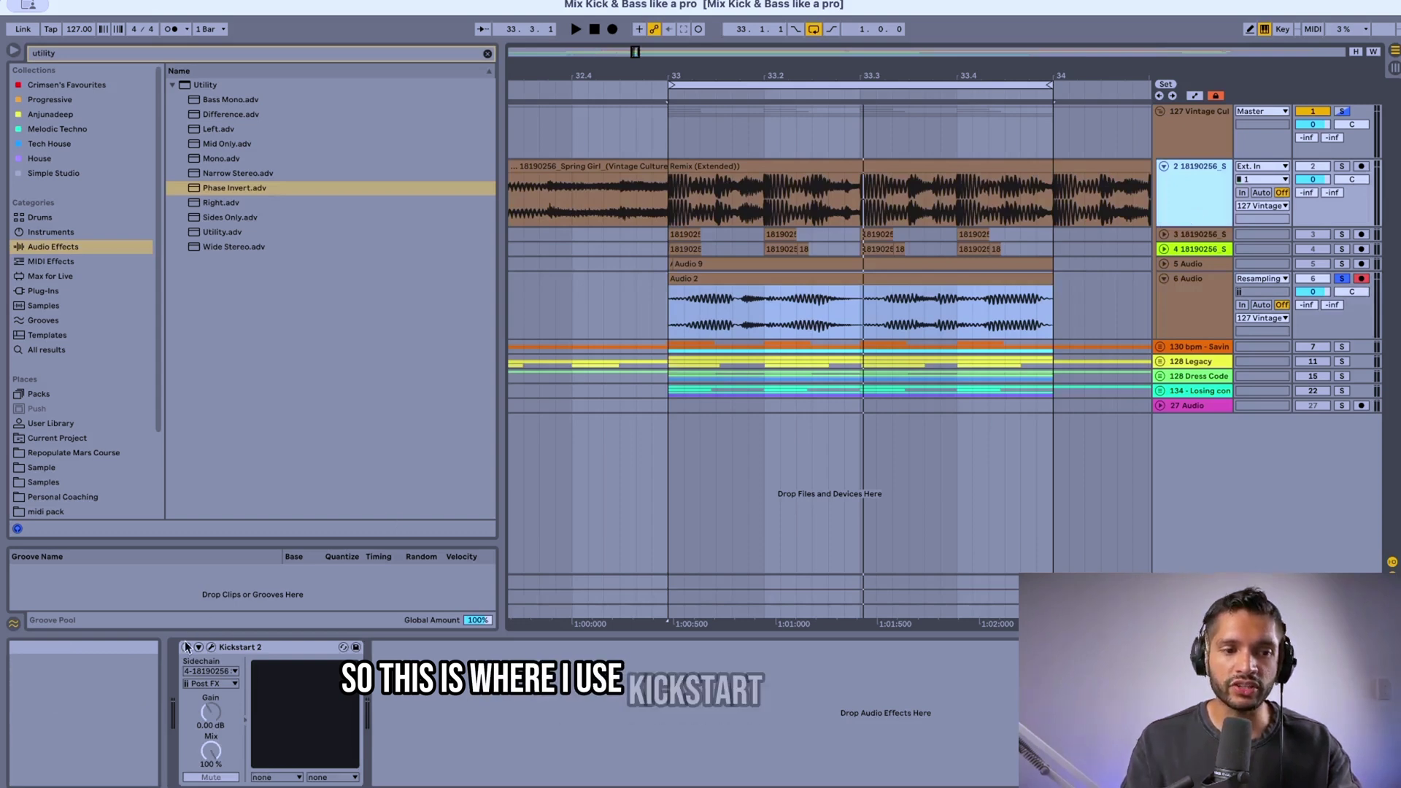
{"action": "left_click", "coordinate": [1342, 166]}
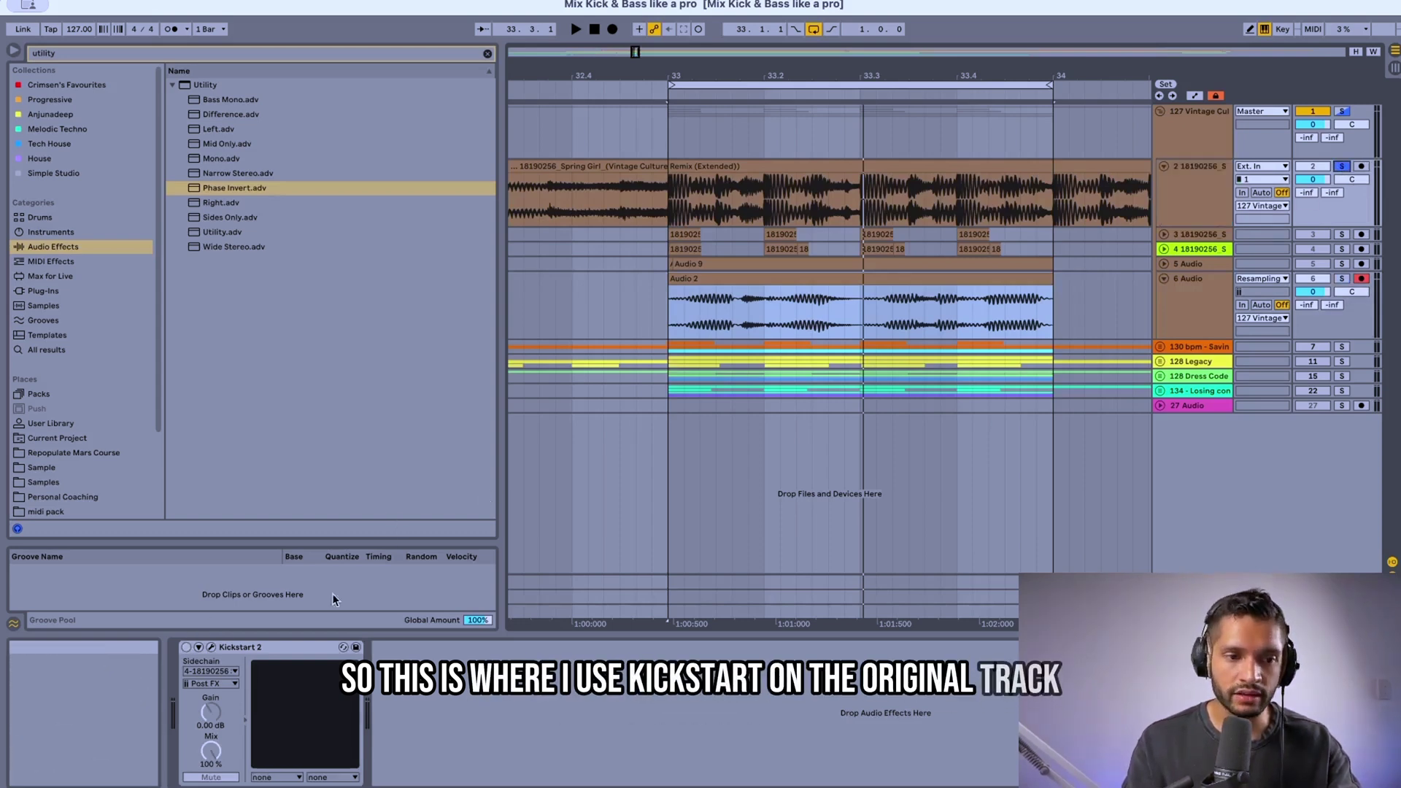
- Create an audio track below the resampled bass track, set its input to Resampling and arm it for recording
{"action": "left_click", "coordinate": [1204, 325]}
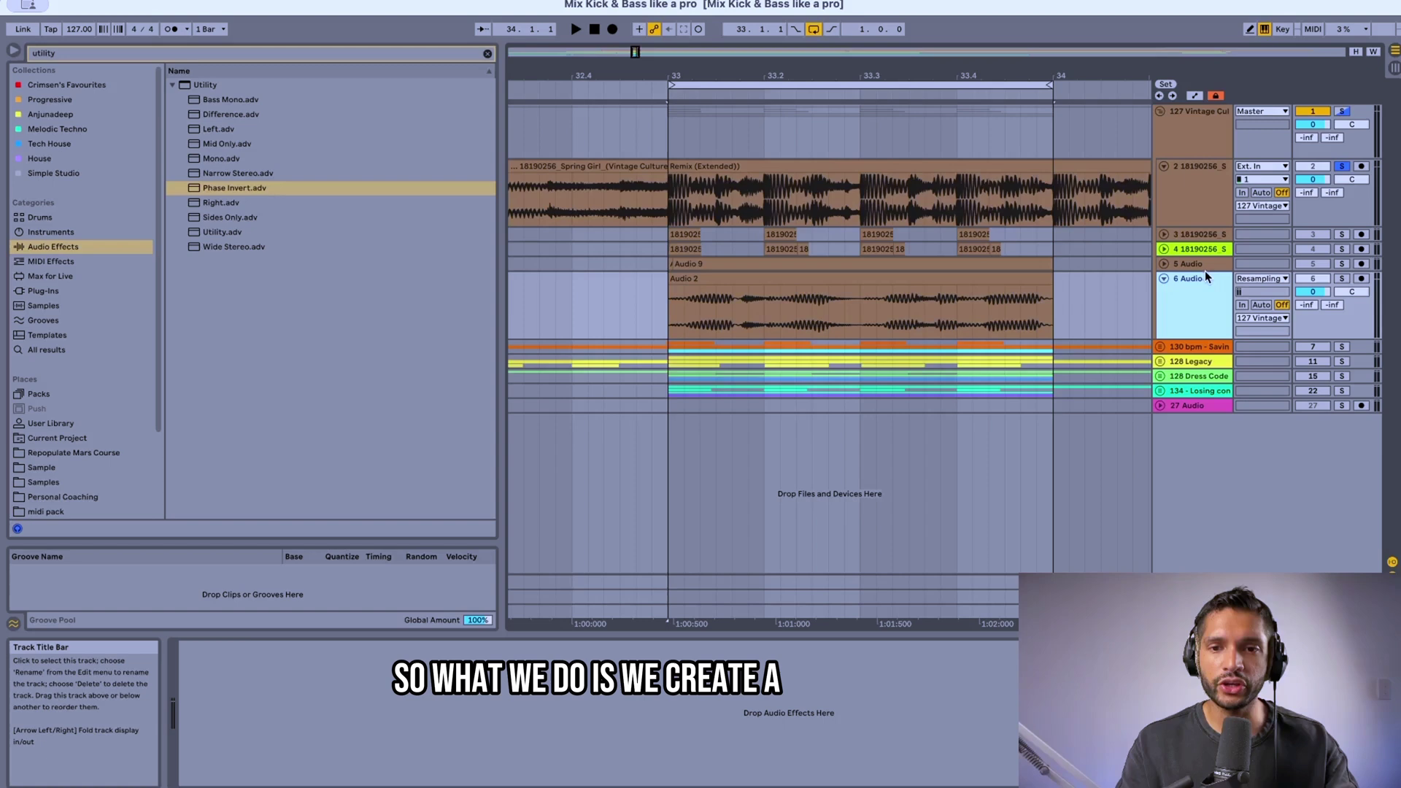
{"action": "key", "text": "super+t"}
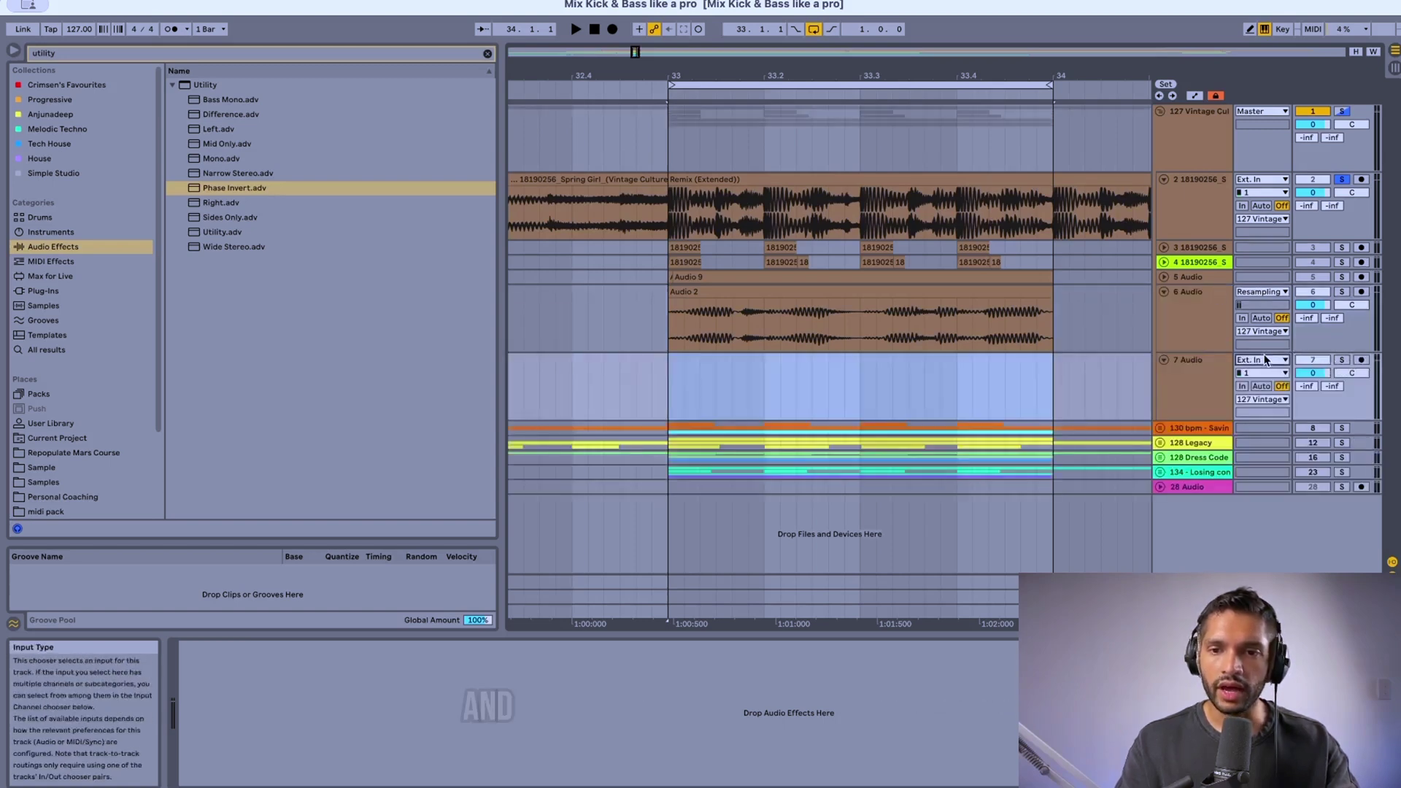
{"action": "left_click", "coordinate": [1255, 403]}
{"action": "left_click", "coordinate": [1362, 361]}
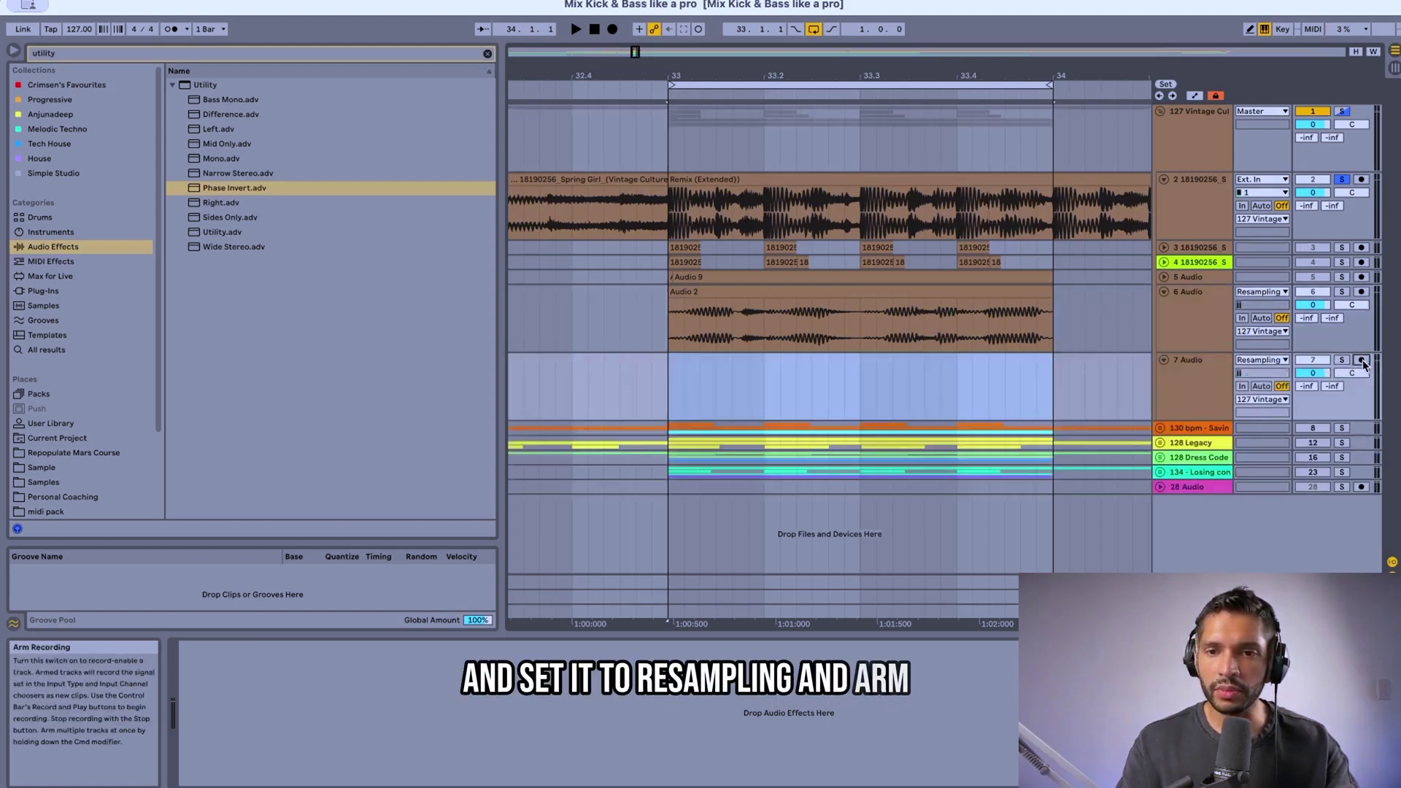
- Enable Kickstart 2 on the original reference track and Multiband Dynamics with the low band soloed on the 127 Vintage Culture group
{"action": "left_click", "coordinate": [1200, 191]}
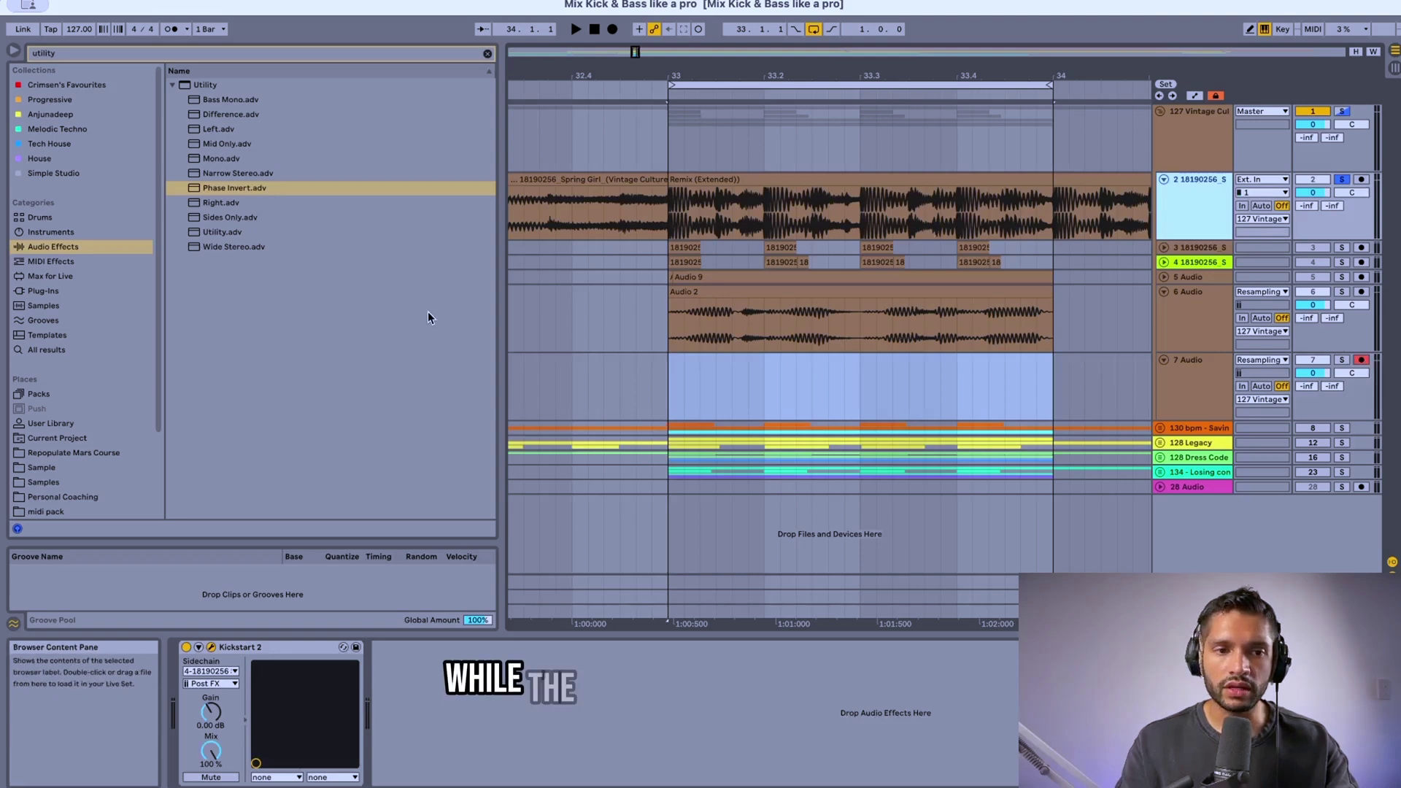
{"action": "key", "text": "super+alt+p"}
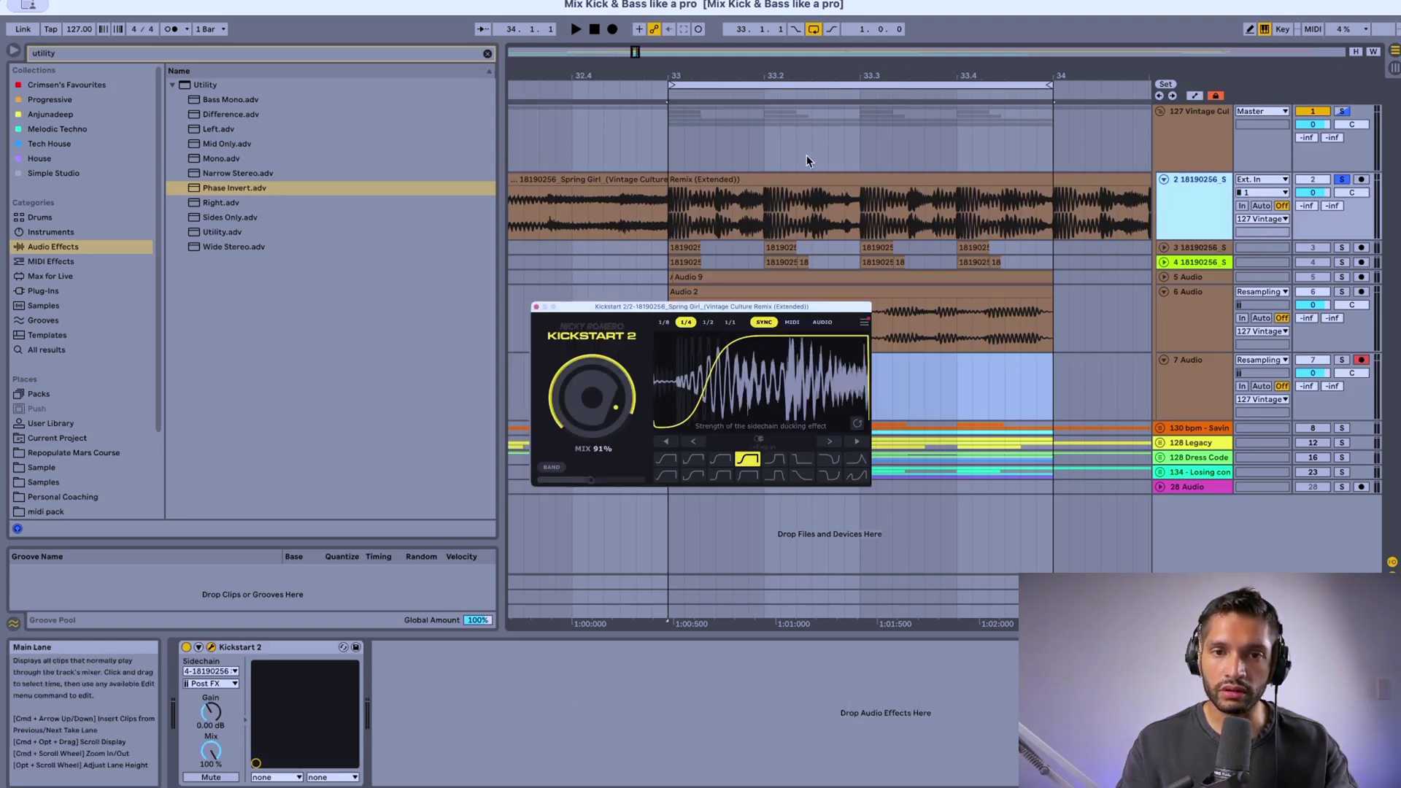
{"action": "left_click", "coordinate": [666, 223]}
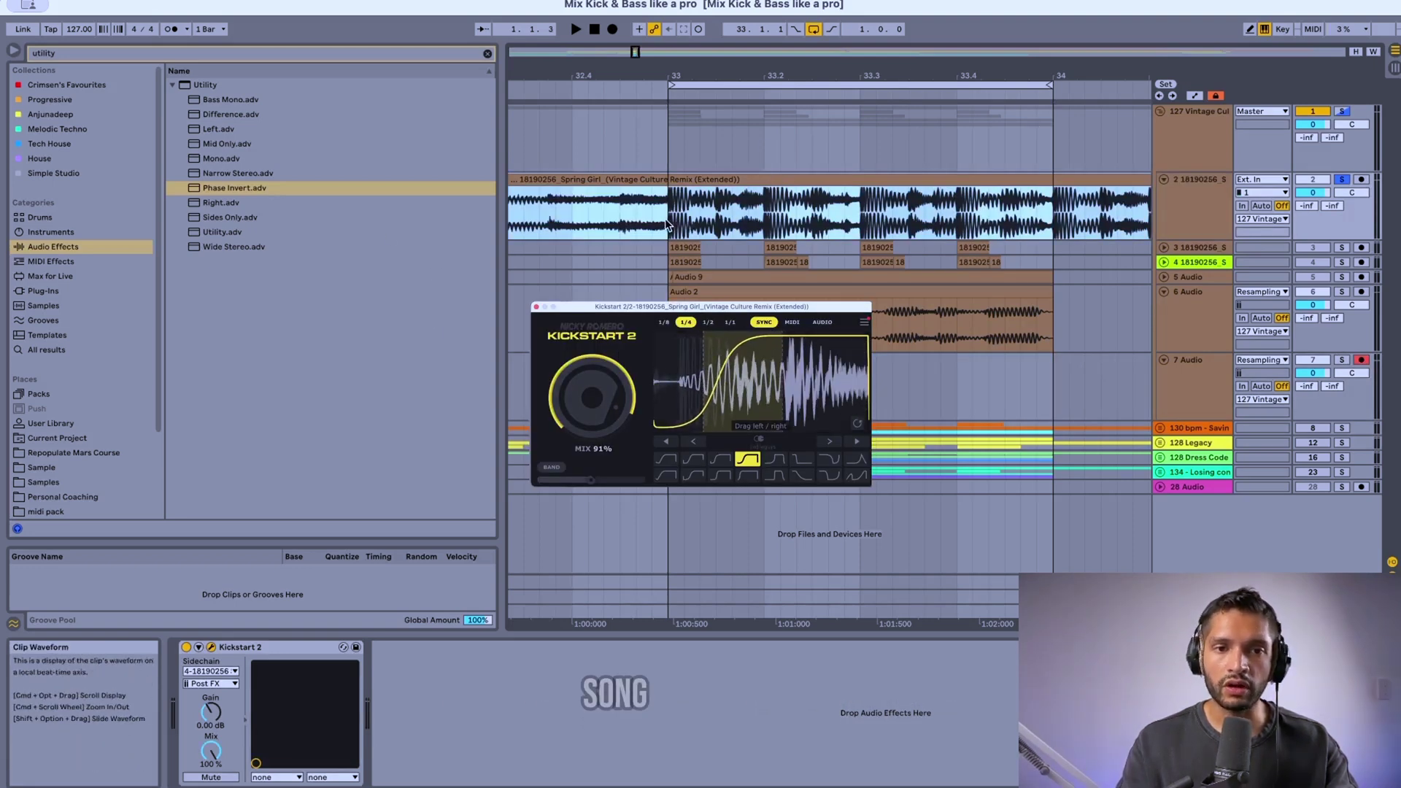
{"action": "left_click", "coordinate": [1191, 133]}
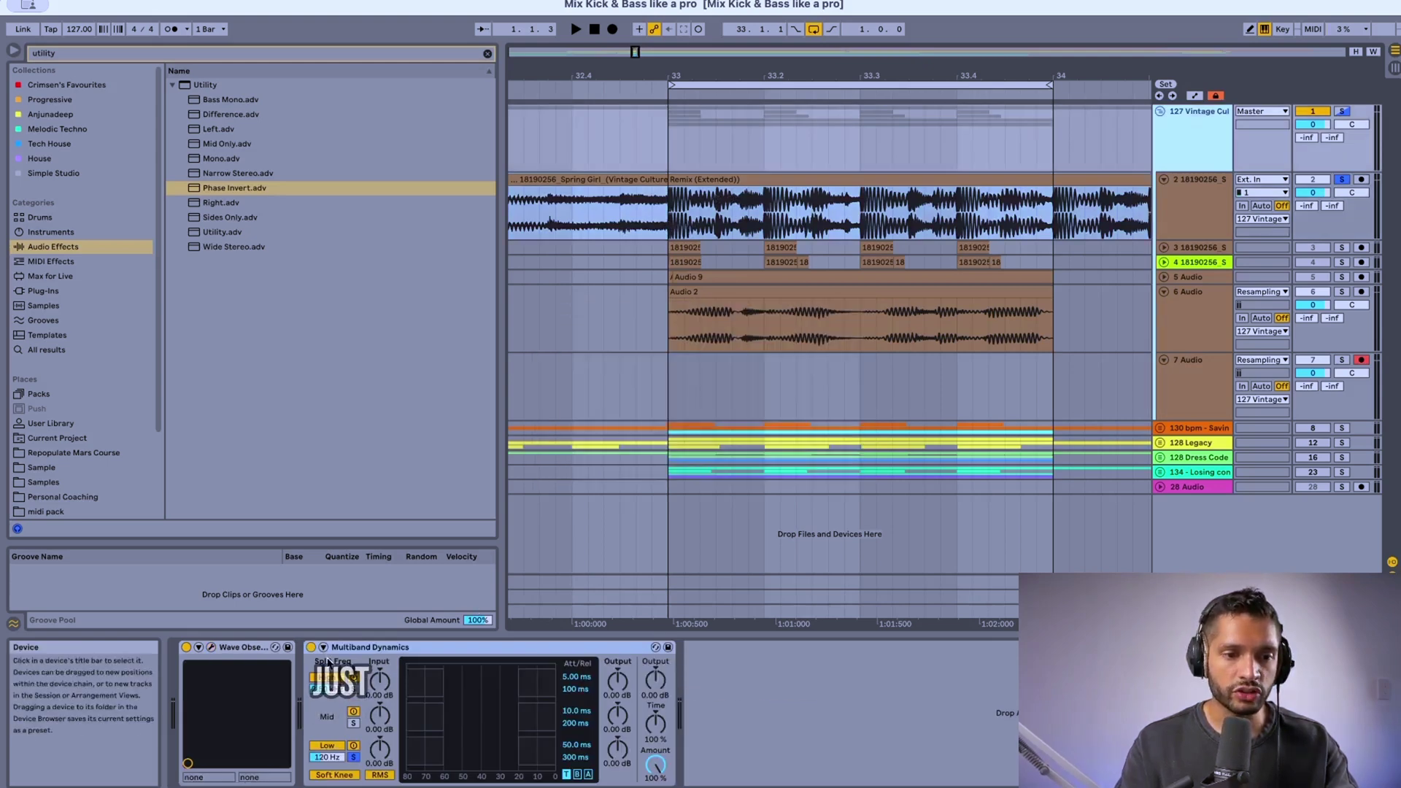
{"action": "left_click", "coordinate": [345, 645]}
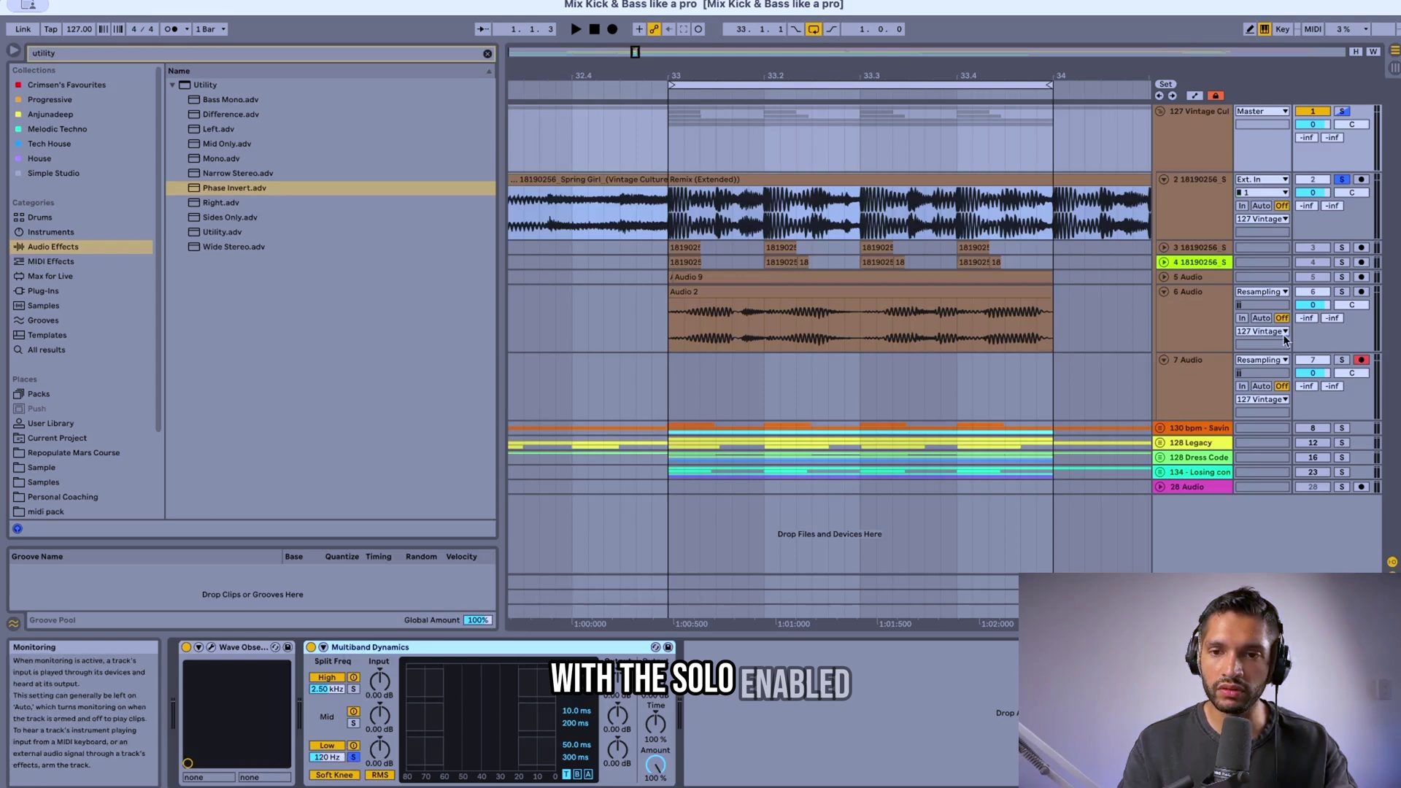
- Start recording the soloed original track's low end onto the new resampling track from bar 33
{"action": "left_click", "coordinate": [1214, 370]}
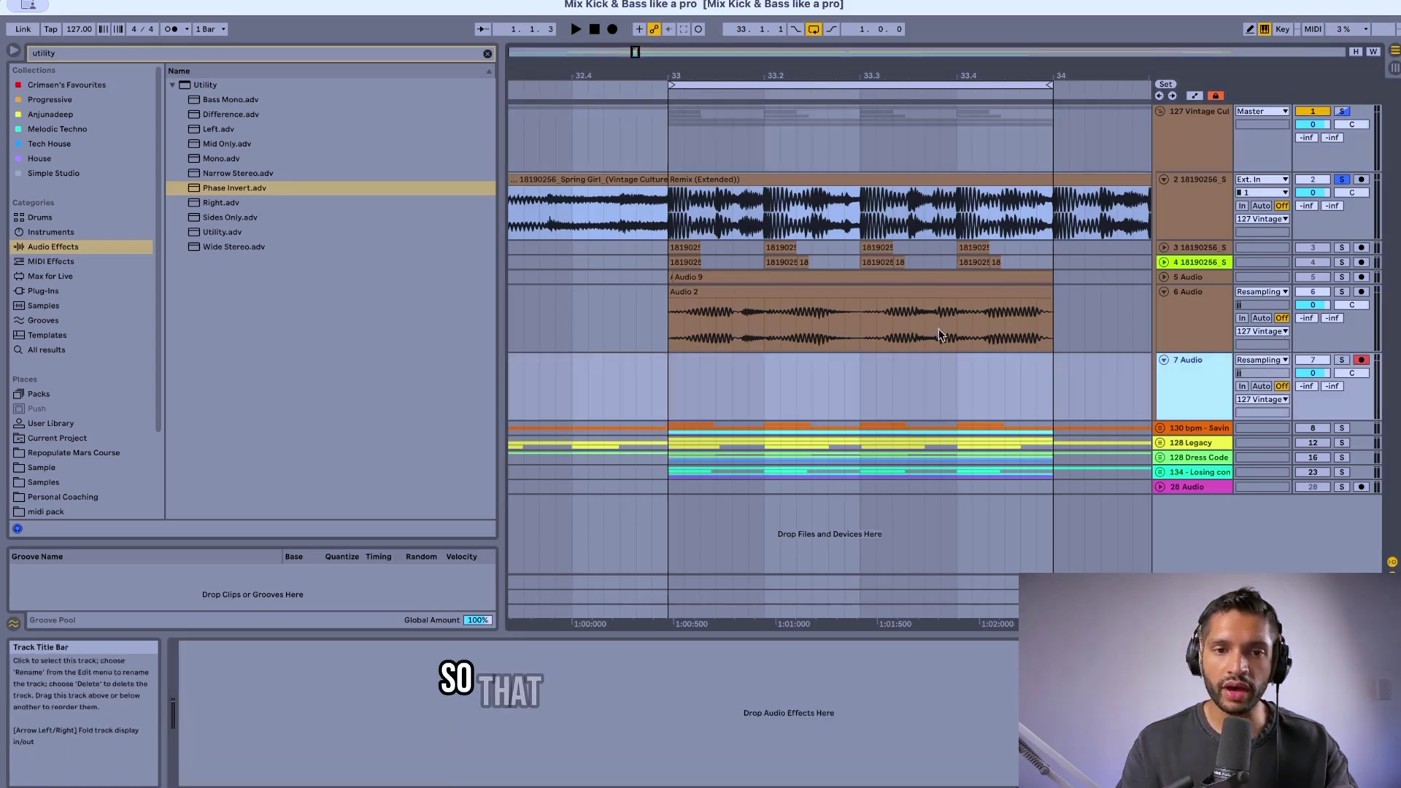
{"action": "left_click", "coordinate": [671, 371]}
{"action": "left_click", "coordinate": [1178, 185]}
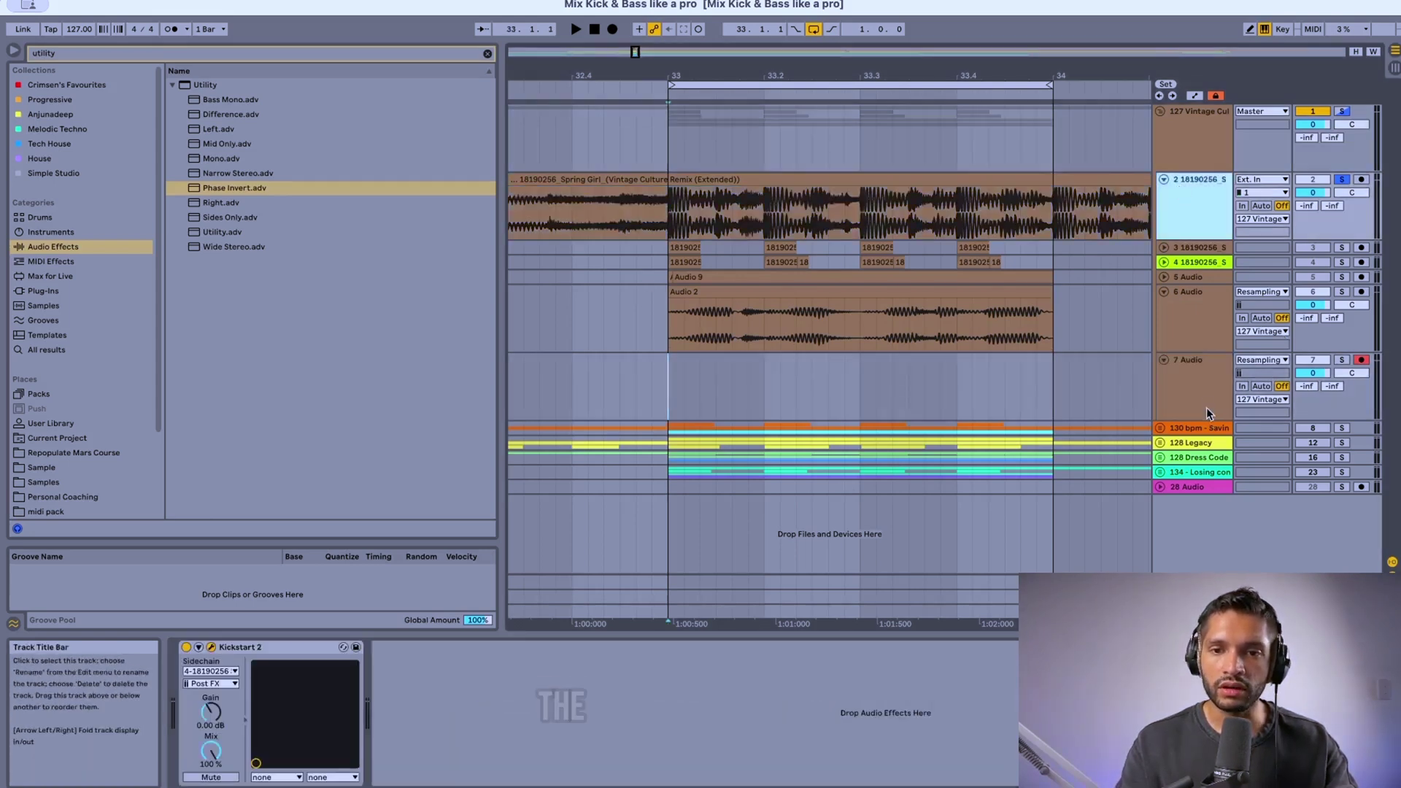
{"action": "left_click", "coordinate": [1197, 375]}
{"action": "left_click", "coordinate": [1201, 203]}
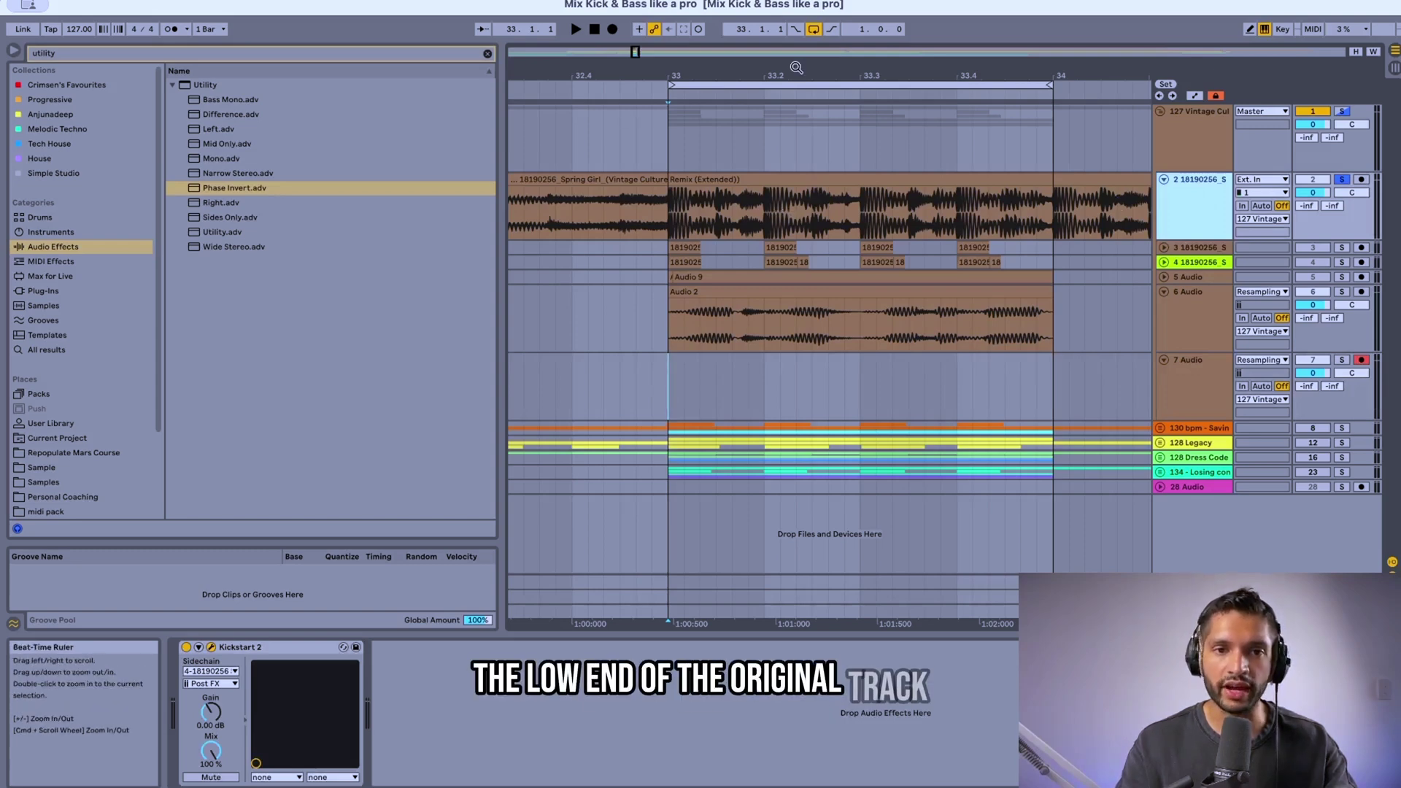
{"action": "left_click", "coordinate": [613, 28]}
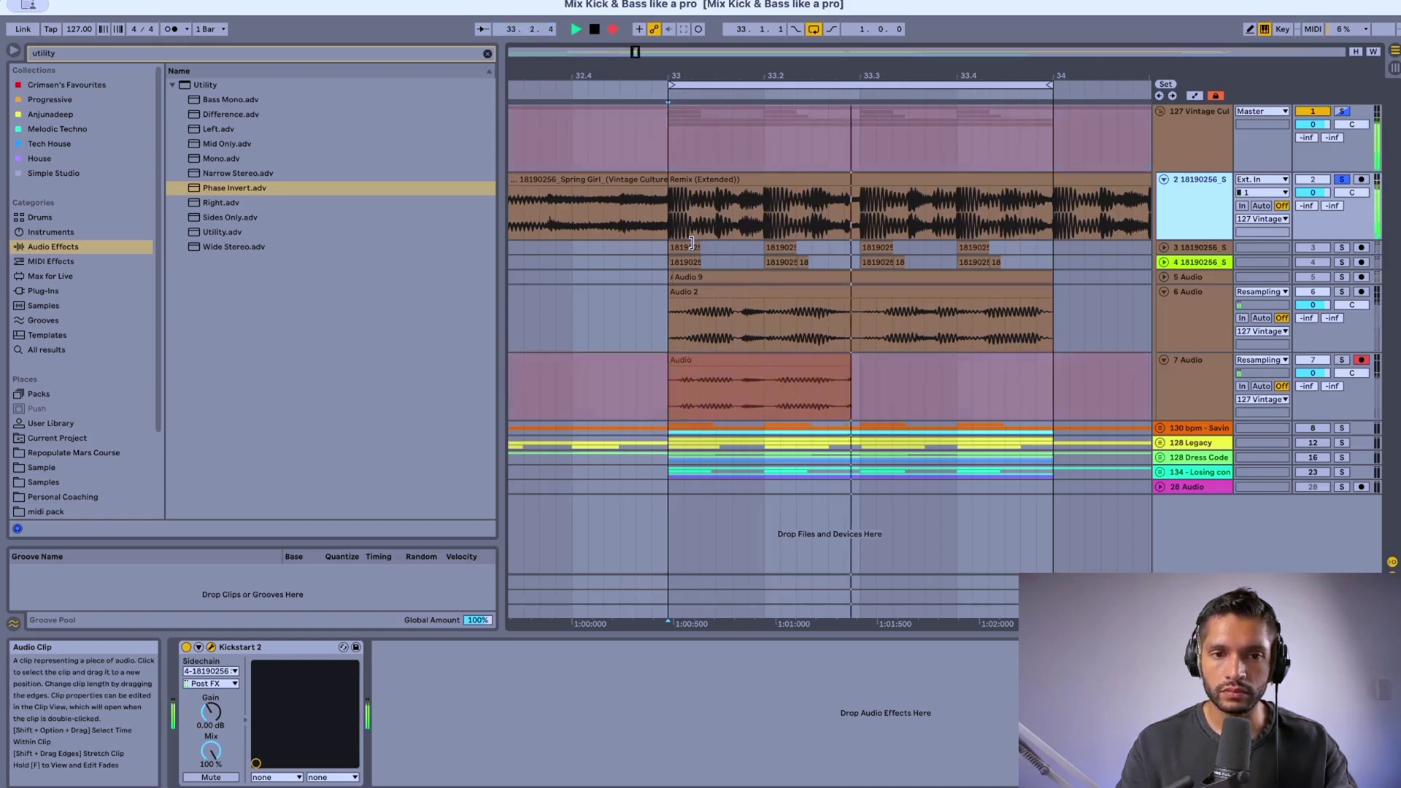
- Make the new recording track taller and compare its waveform with the resampled bass at the start of bar 33
{"action": "left_click_drag", "start_coordinate": [1198, 417], "coordinate": [1191, 565]}
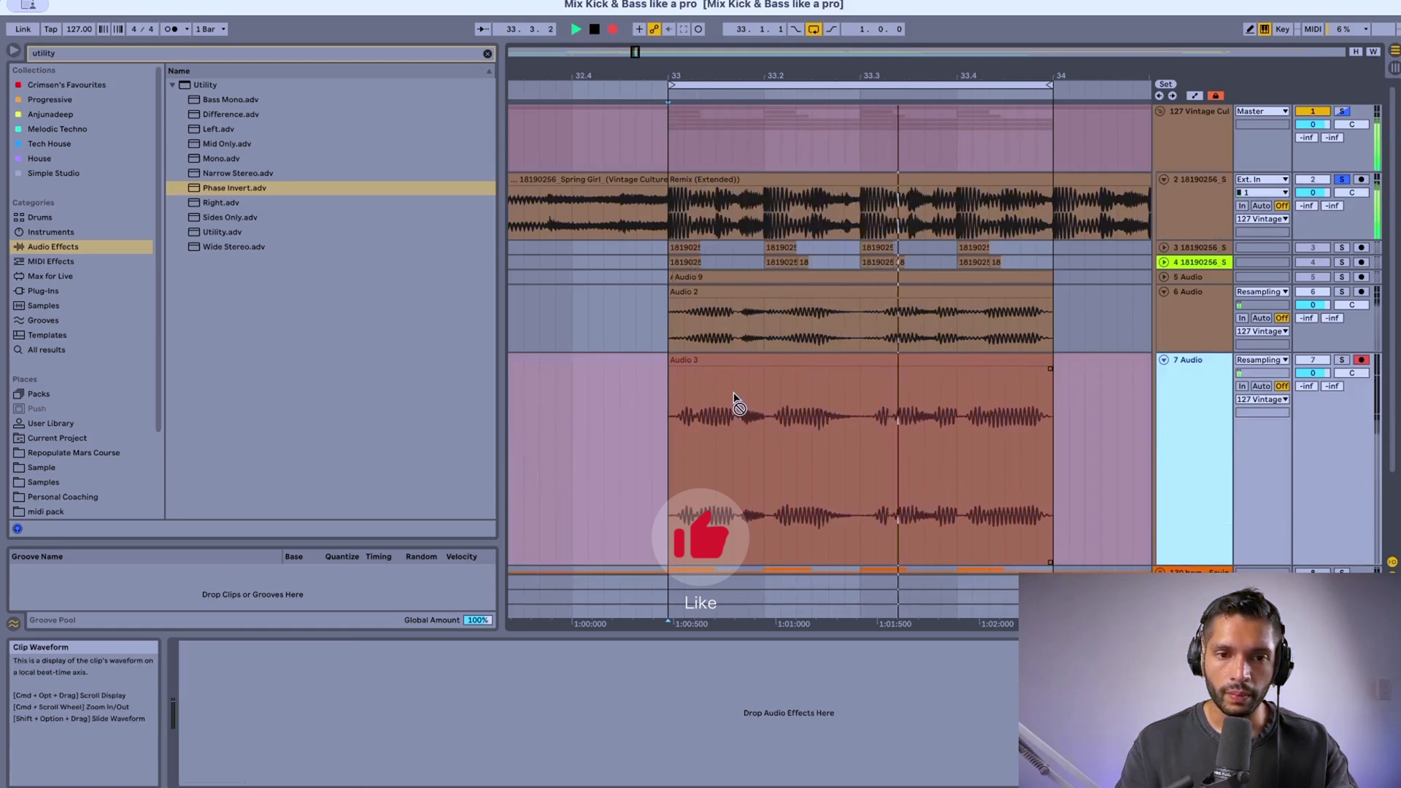
{"action": "left_click", "coordinate": [678, 334]}
{"action": "scroll", "coordinate": [677, 333], "scroll_direction": "up", "scroll_amount": 5}
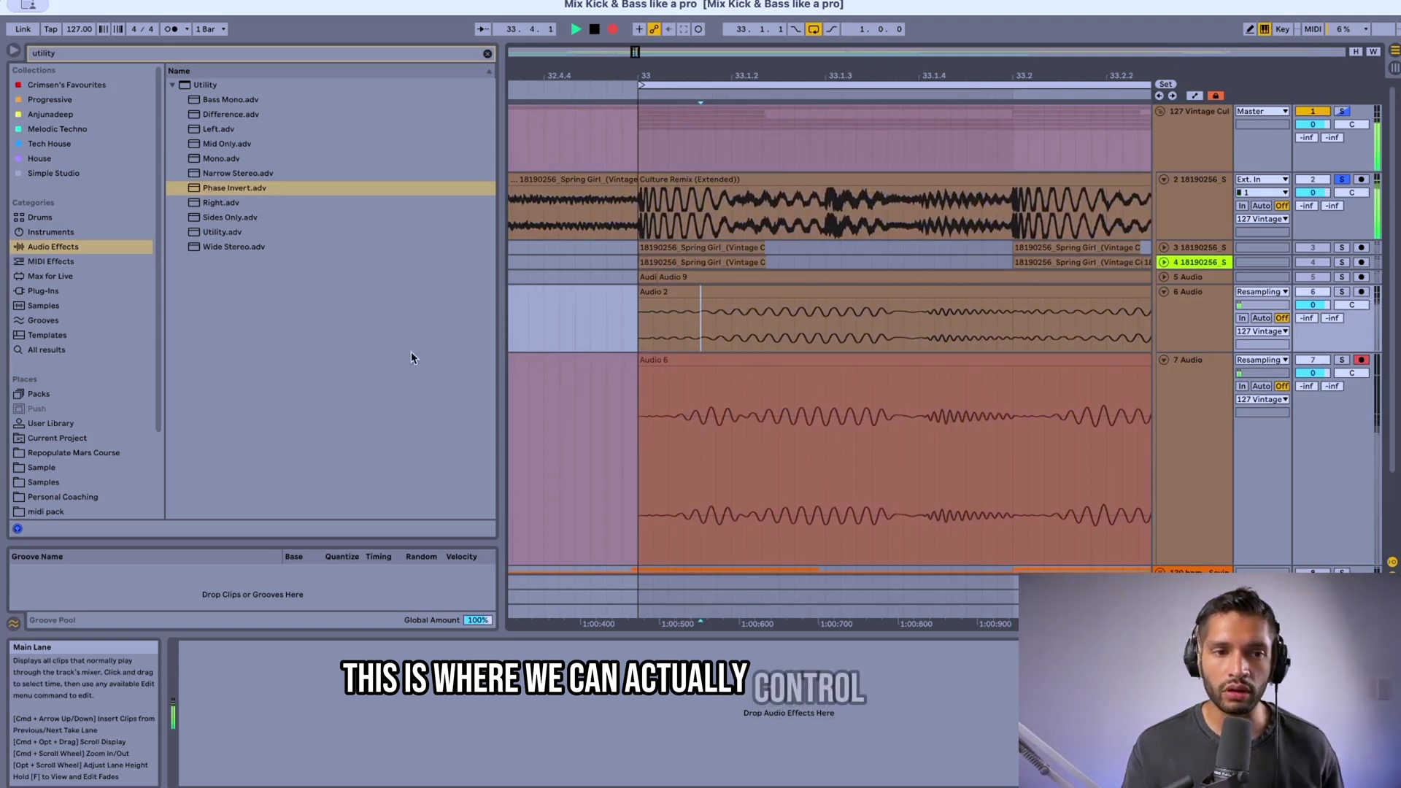
- Try different Kickstart 2 mix amounts on the original track during recording, including 84% and 93%, checking the recorded waveform
{"action": "key", "text": "alt+super+p"}
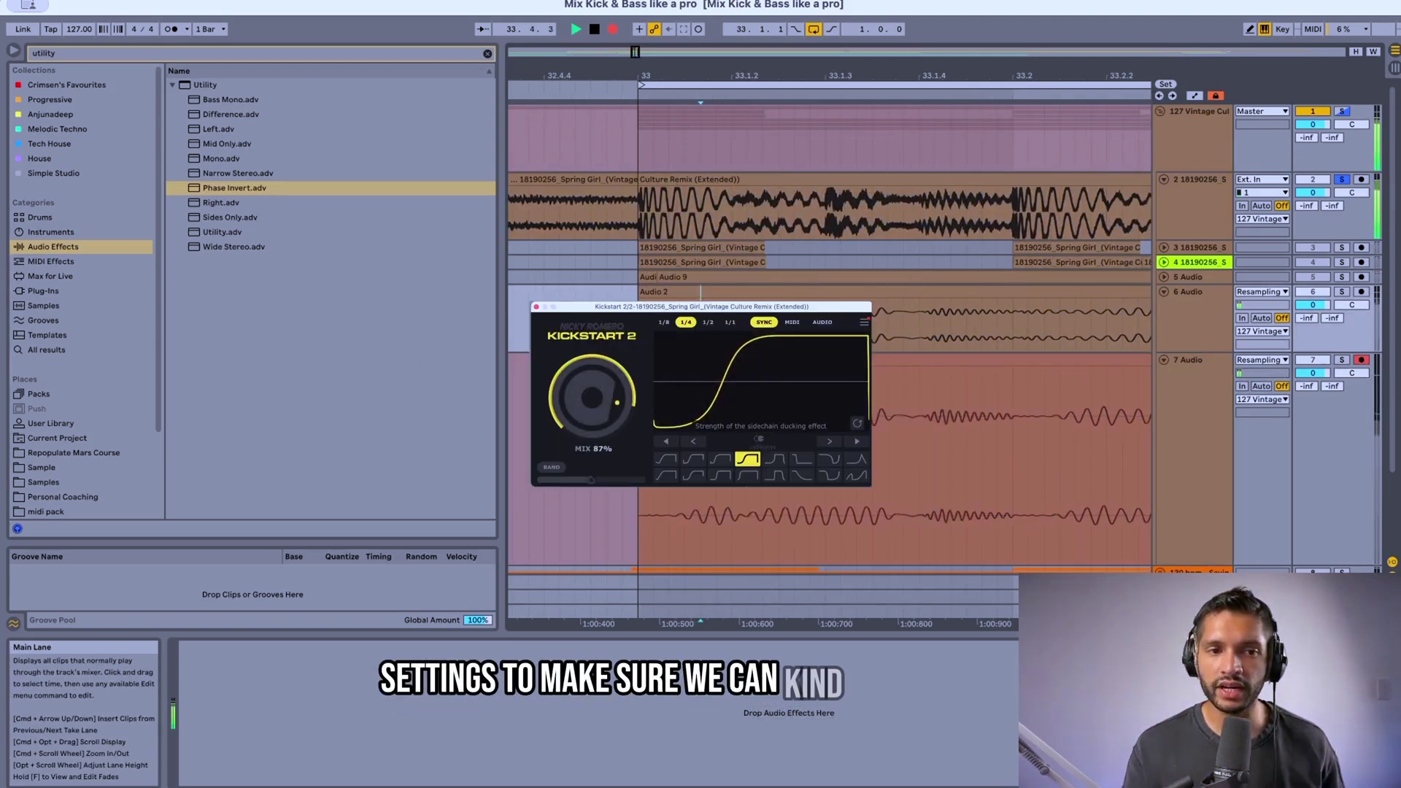
{"action": "left_click_drag", "start_coordinate": [592, 397], "coordinate": [592, 407]}
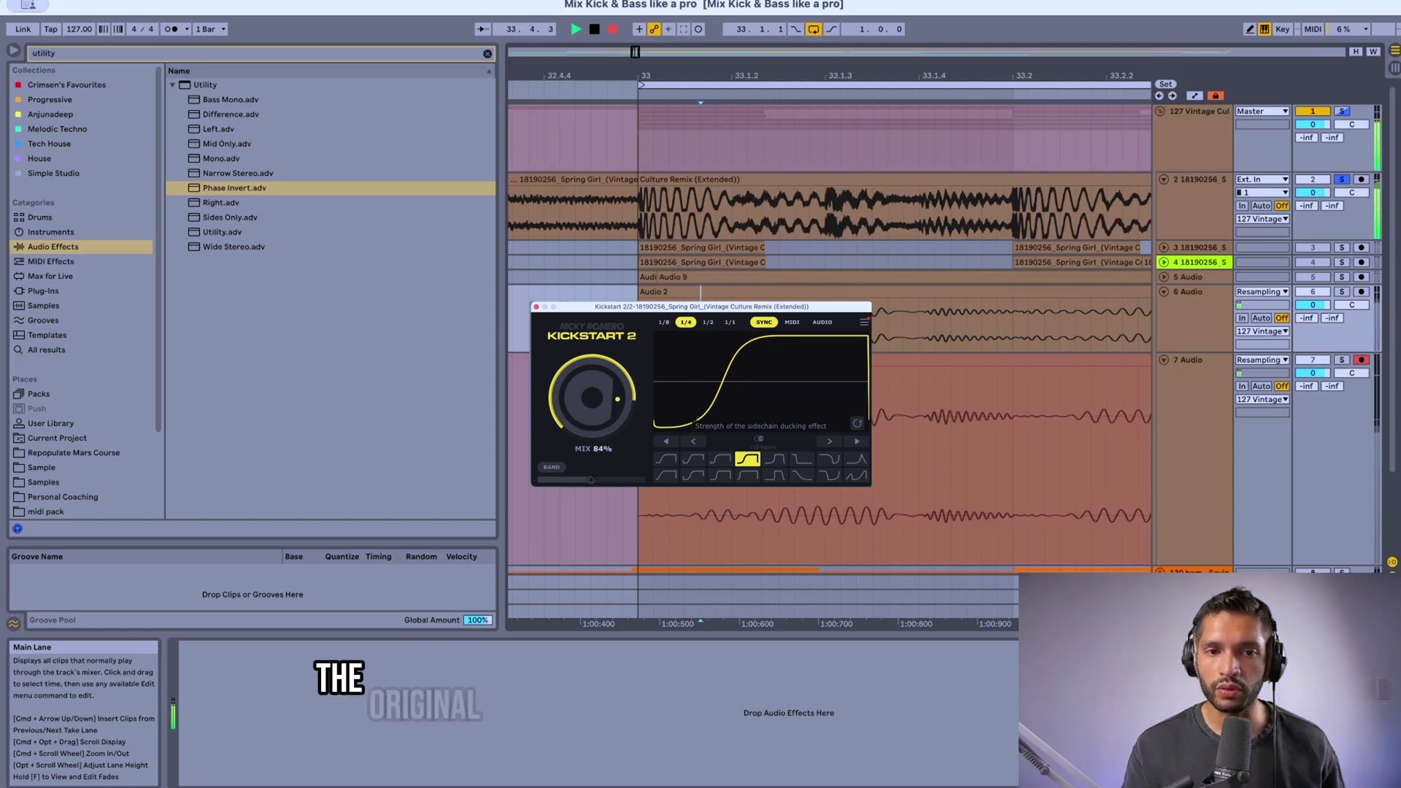
{"action": "key", "text": "super+alt+p"}
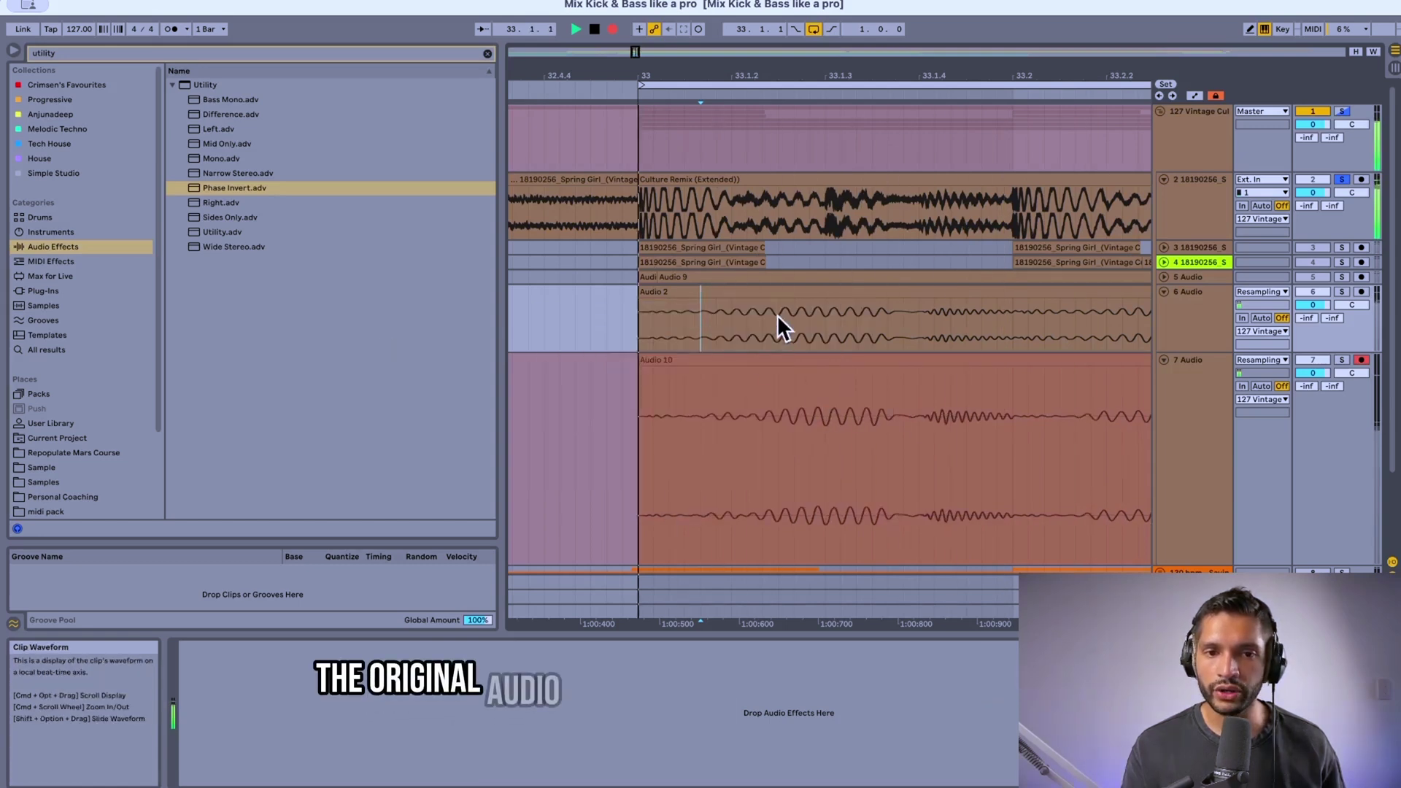
{"action": "key", "text": "super+alt+p"}
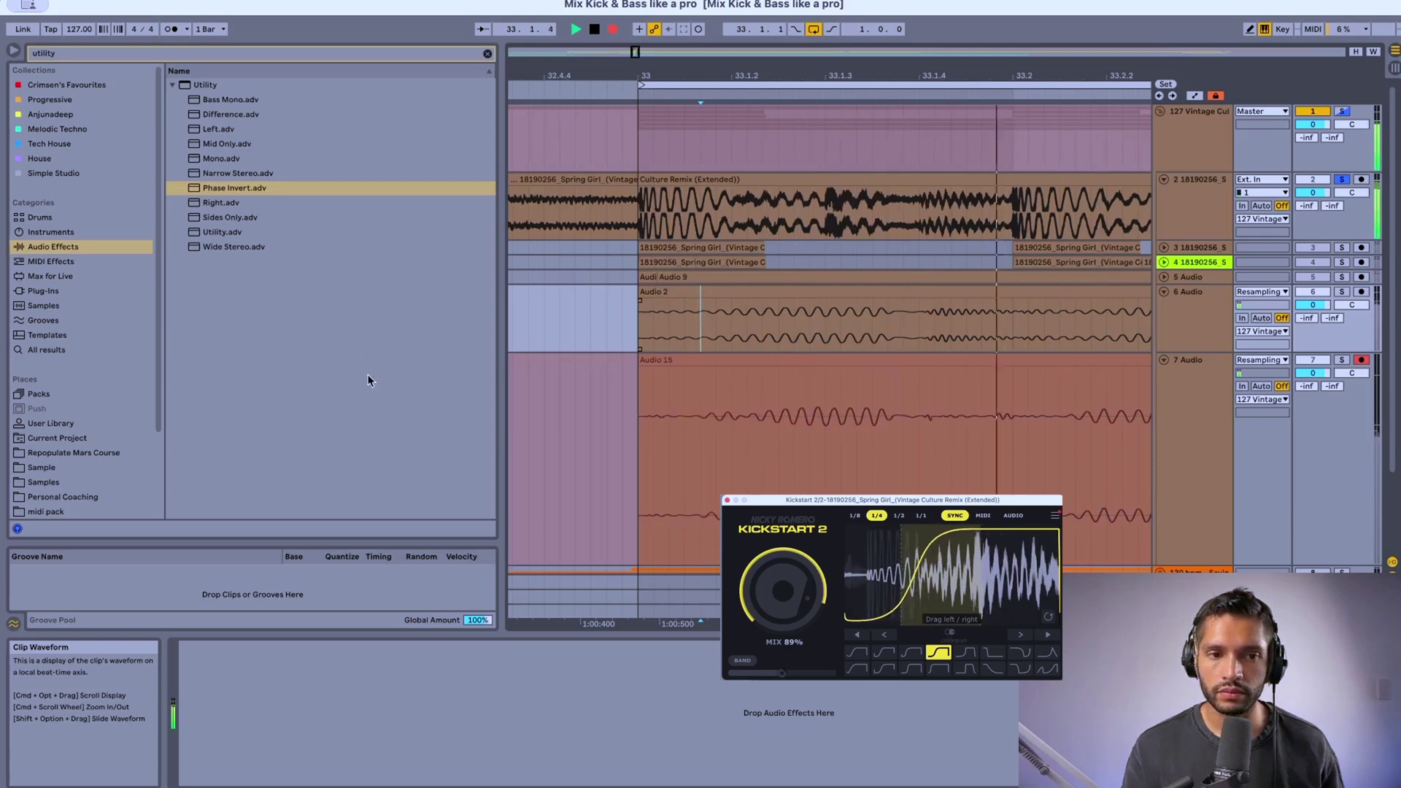
{"action": "left_click_drag", "start_coordinate": [787, 595], "coordinate": [786, 590]}
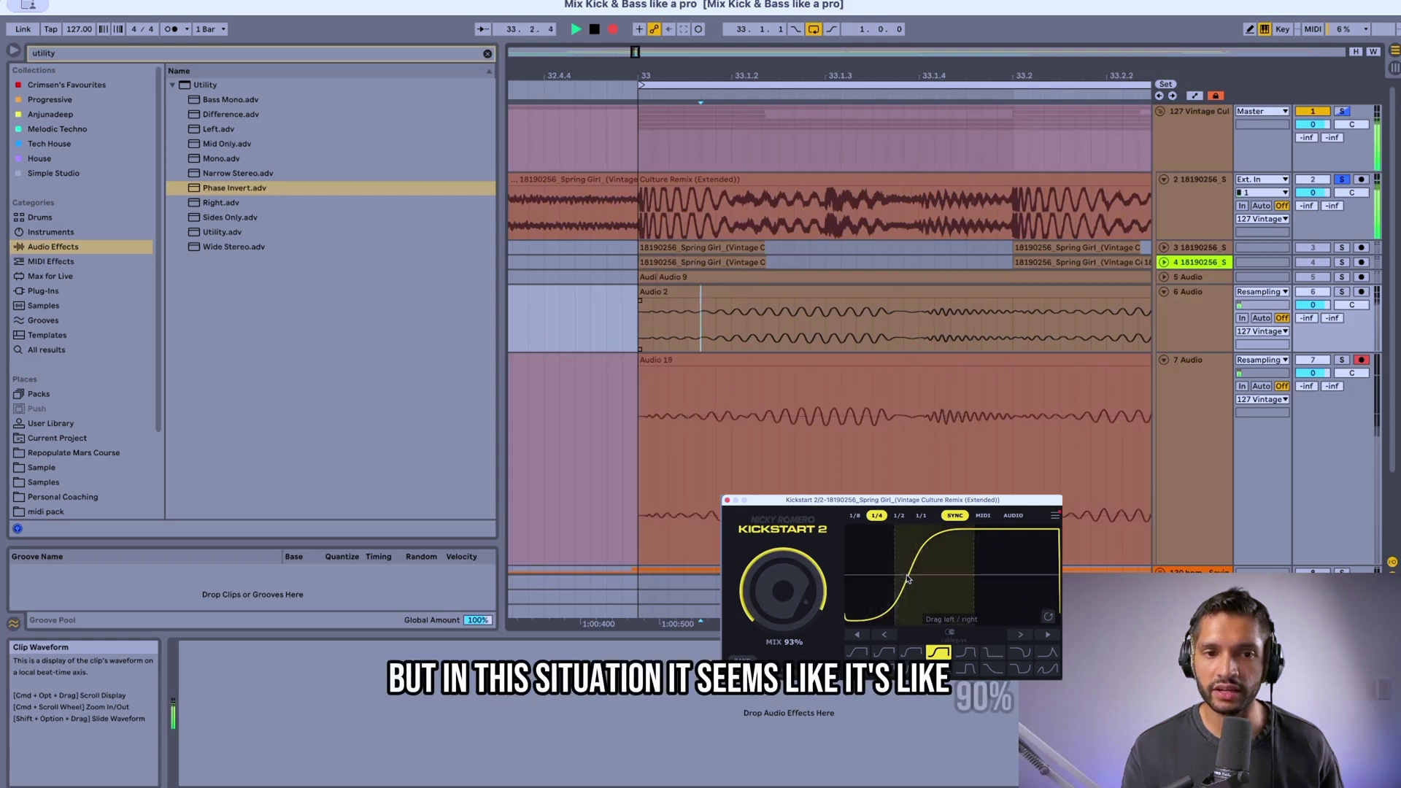
{"action": "key", "text": "super+alt+p"}
- Enlarge the resampled bass track and compare its waveform with the recording on the track below
{"action": "left_click", "coordinate": [1191, 351]}
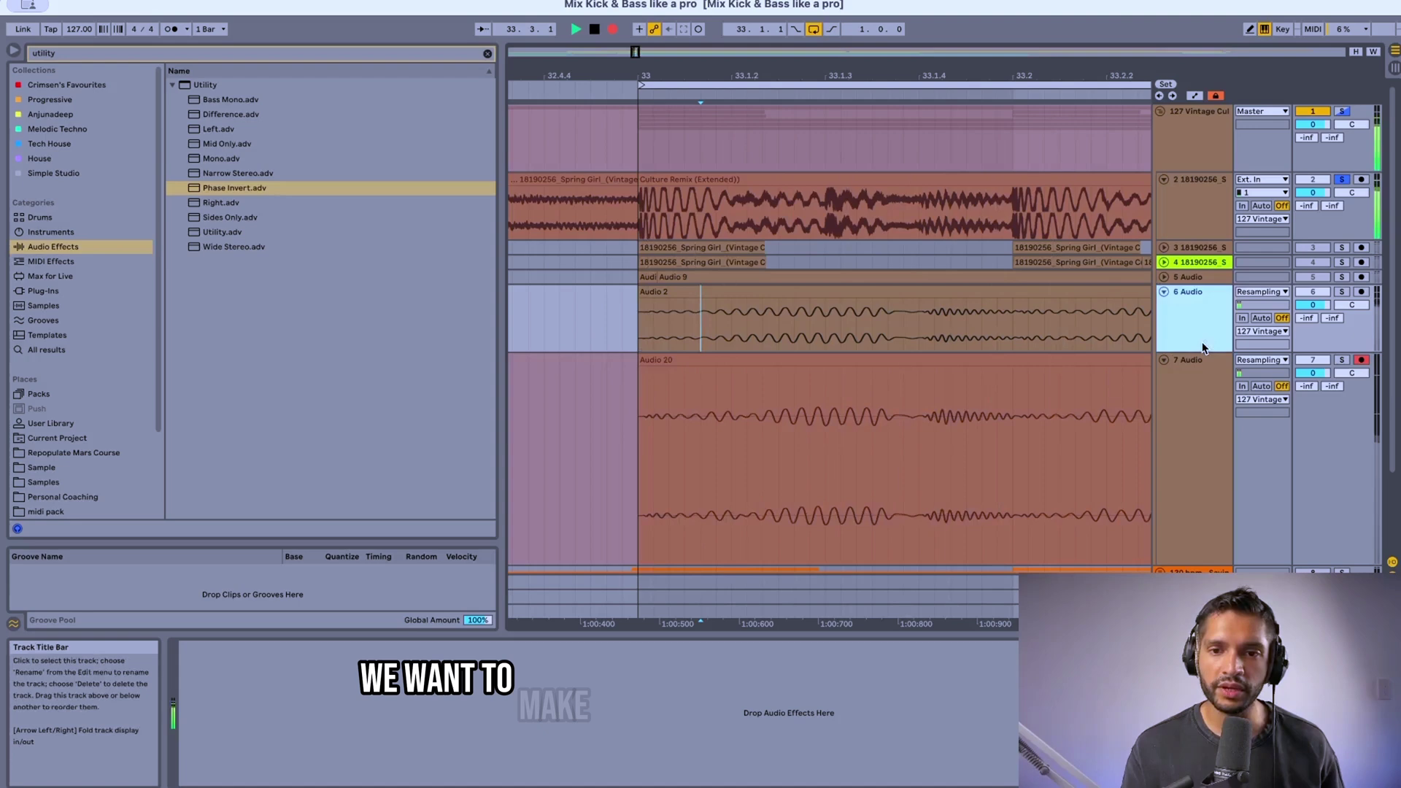
{"action": "left_click_drag", "start_coordinate": [1191, 351], "coordinate": [1191, 447]}
{"action": "scroll", "coordinate": [974, 394], "scroll_direction": "down", "scroll_amount": 3}
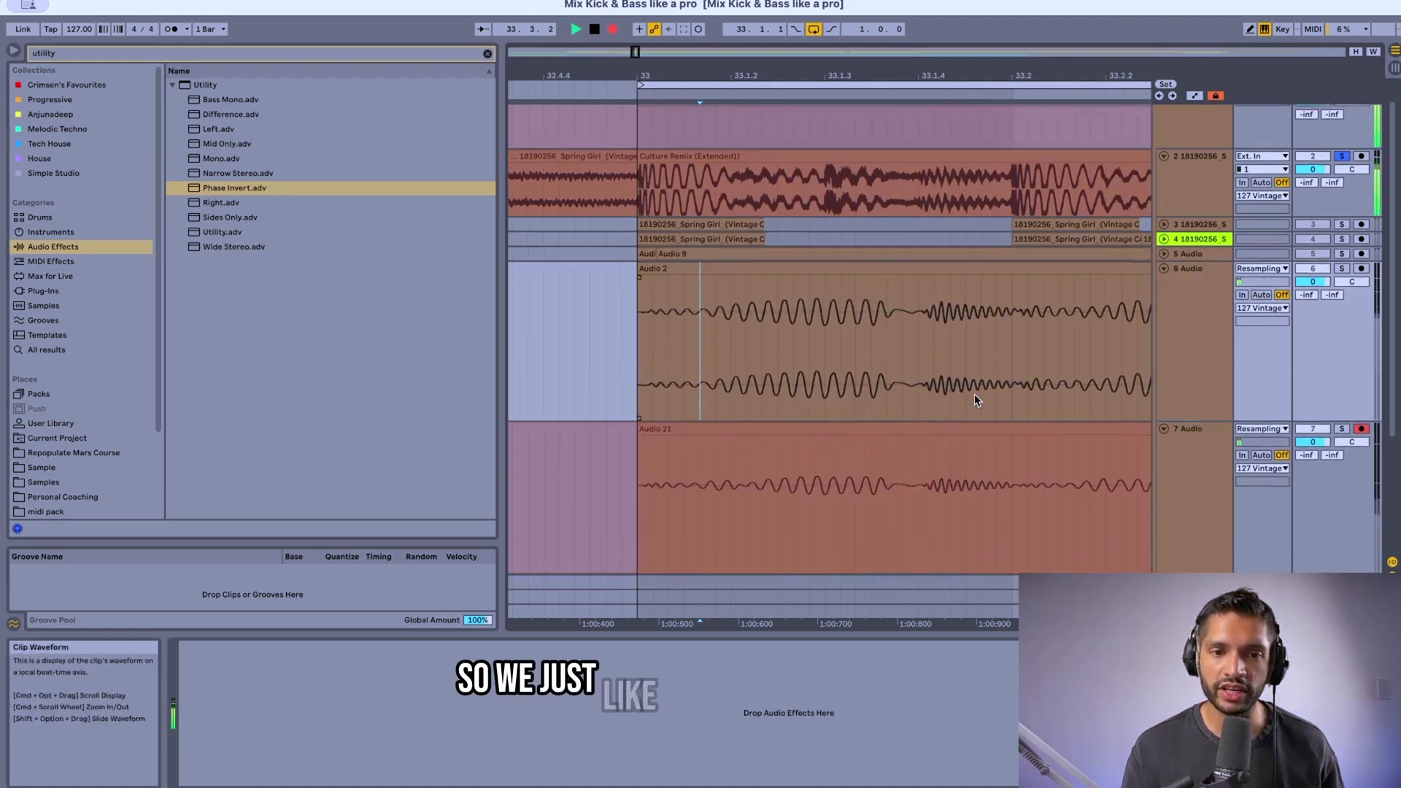
{"action": "scroll", "coordinate": [974, 400], "scroll_direction": "down", "scroll_amount": 3}
{"action": "scroll", "coordinate": [975, 400], "scroll_direction": "up", "scroll_amount": 3}
{"action": "scroll", "coordinate": [974, 400], "scroll_direction": "down", "scroll_amount": 2}
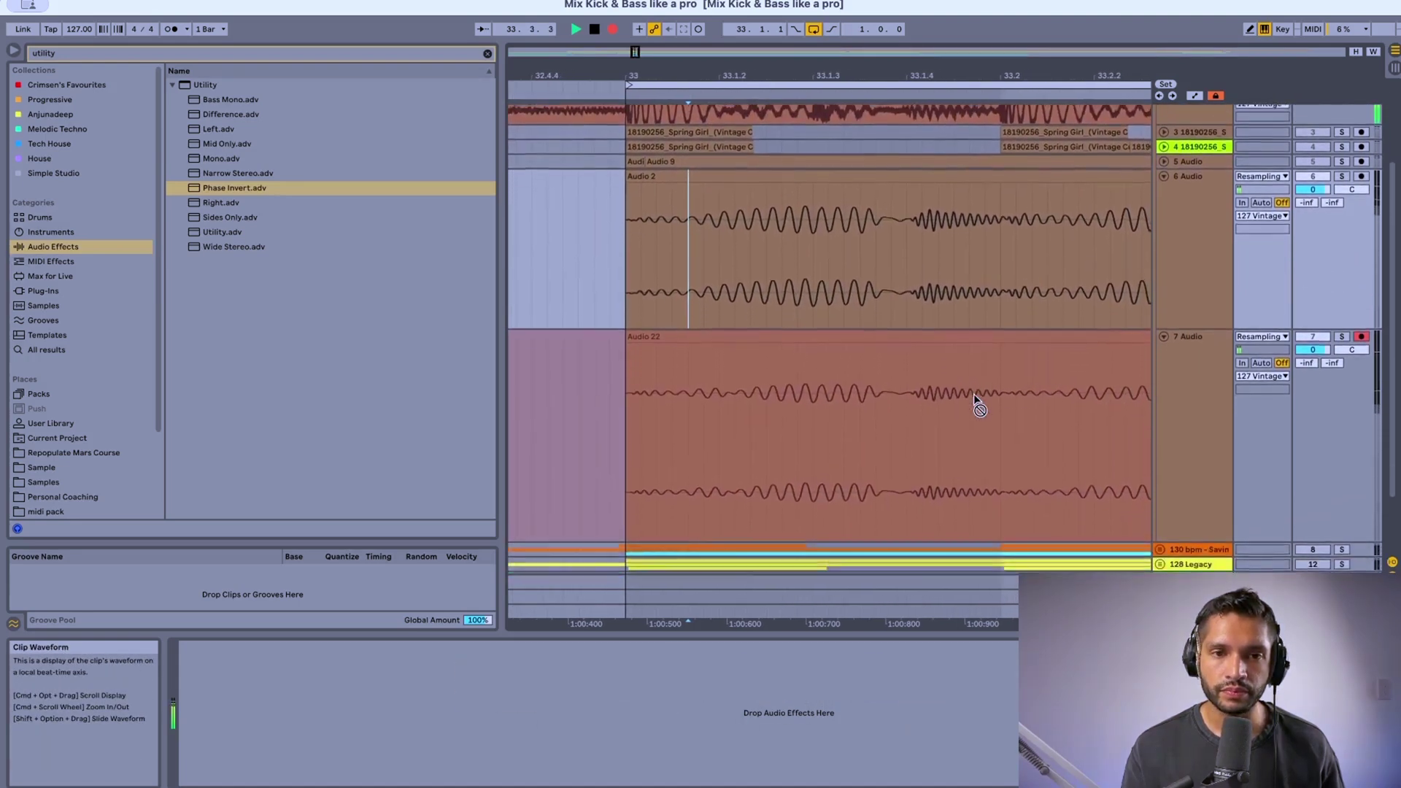
{"action": "scroll", "coordinate": [975, 400], "scroll_direction": "up", "scroll_amount": 1}
{"action": "scroll", "coordinate": [974, 396], "scroll_direction": "up", "scroll_amount": 2}
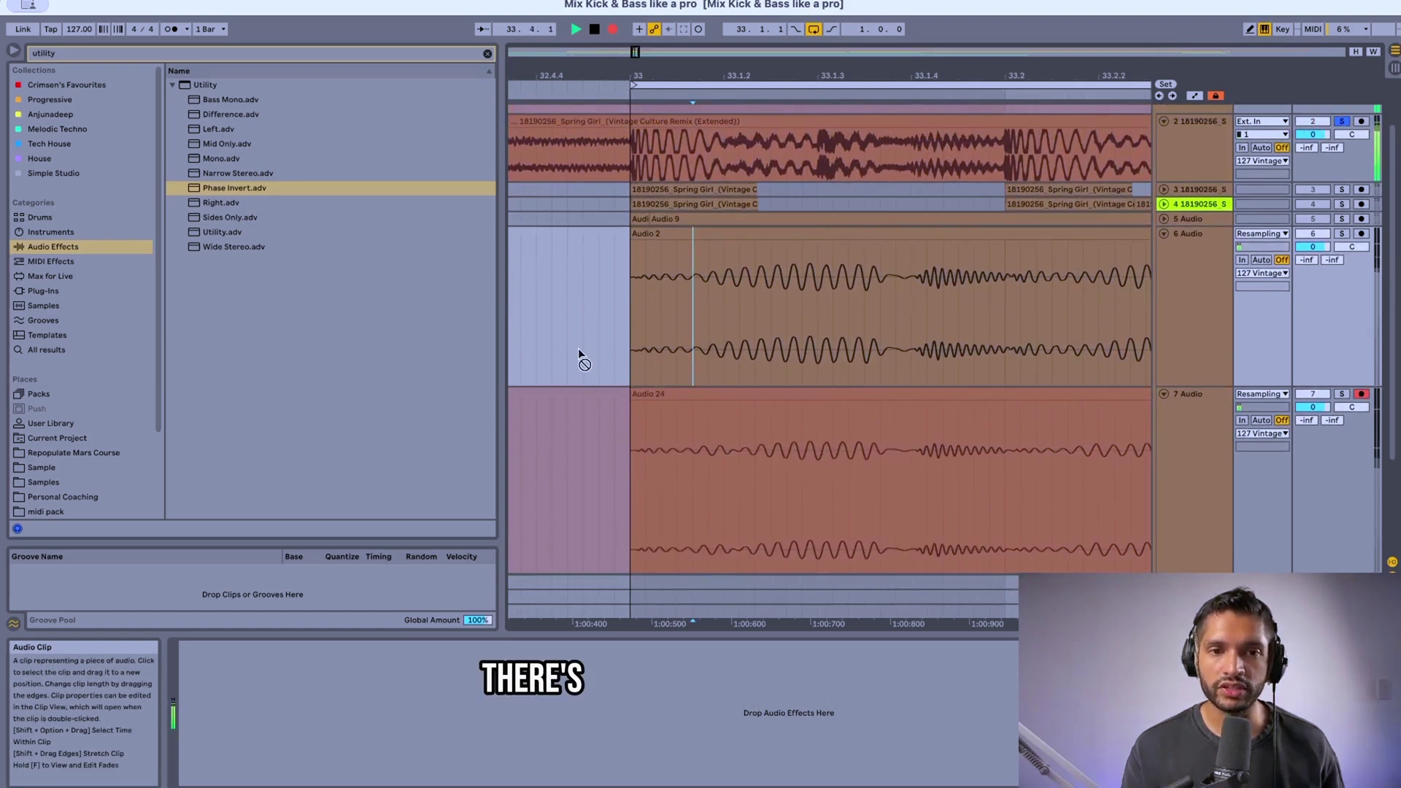
- Make the resampled bass track even taller and compare both waveforms in detail across bar 33
{"action": "scroll", "coordinate": [773, 418], "scroll_direction": "down", "scroll_amount": 5}
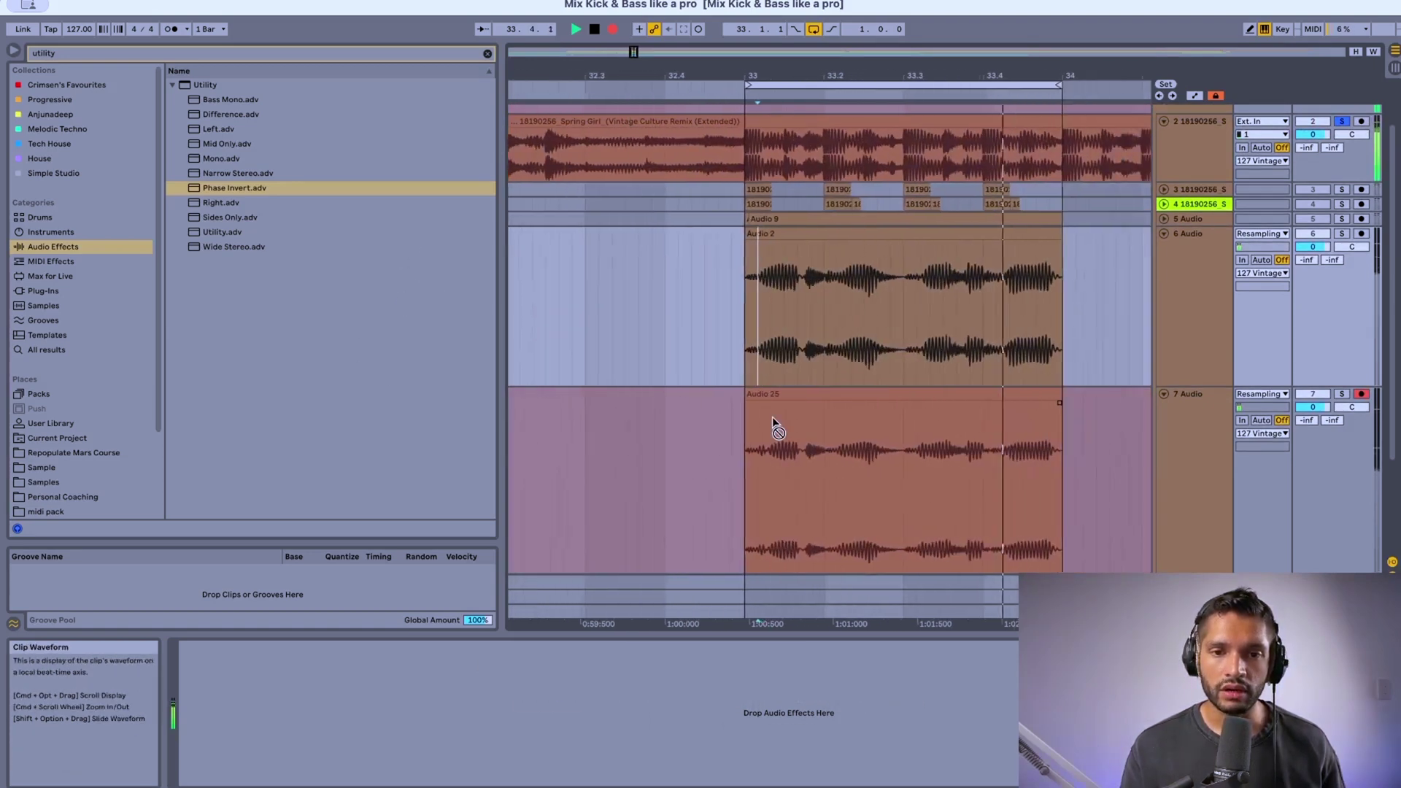
{"action": "left_click", "coordinate": [1202, 381]}
{"action": "left_click_drag", "start_coordinate": [1192, 387], "coordinate": [1194, 501]}
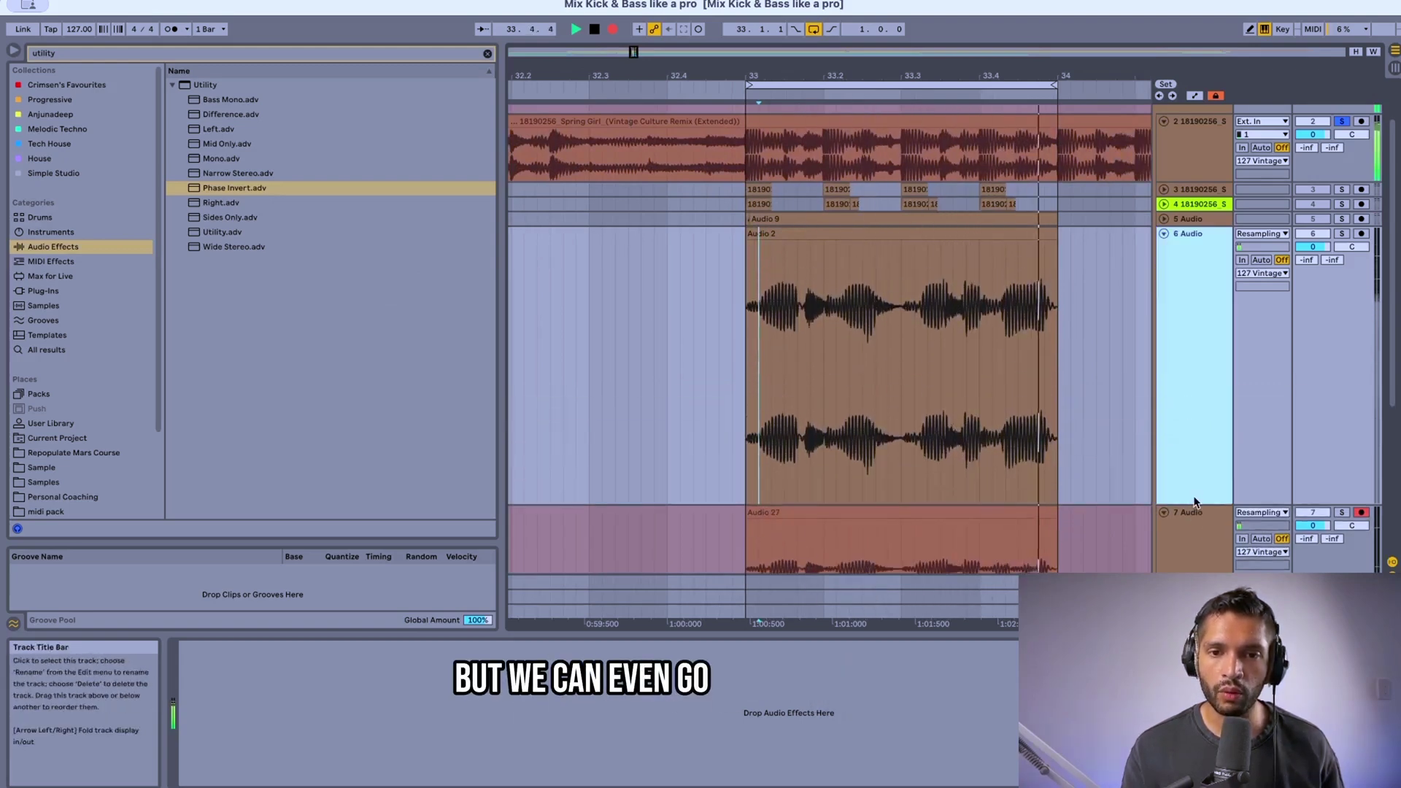
{"action": "scroll", "coordinate": [1194, 502], "scroll_direction": "down", "scroll_amount": 3}
{"action": "scroll", "coordinate": [871, 457], "scroll_direction": "up", "scroll_amount": 5}
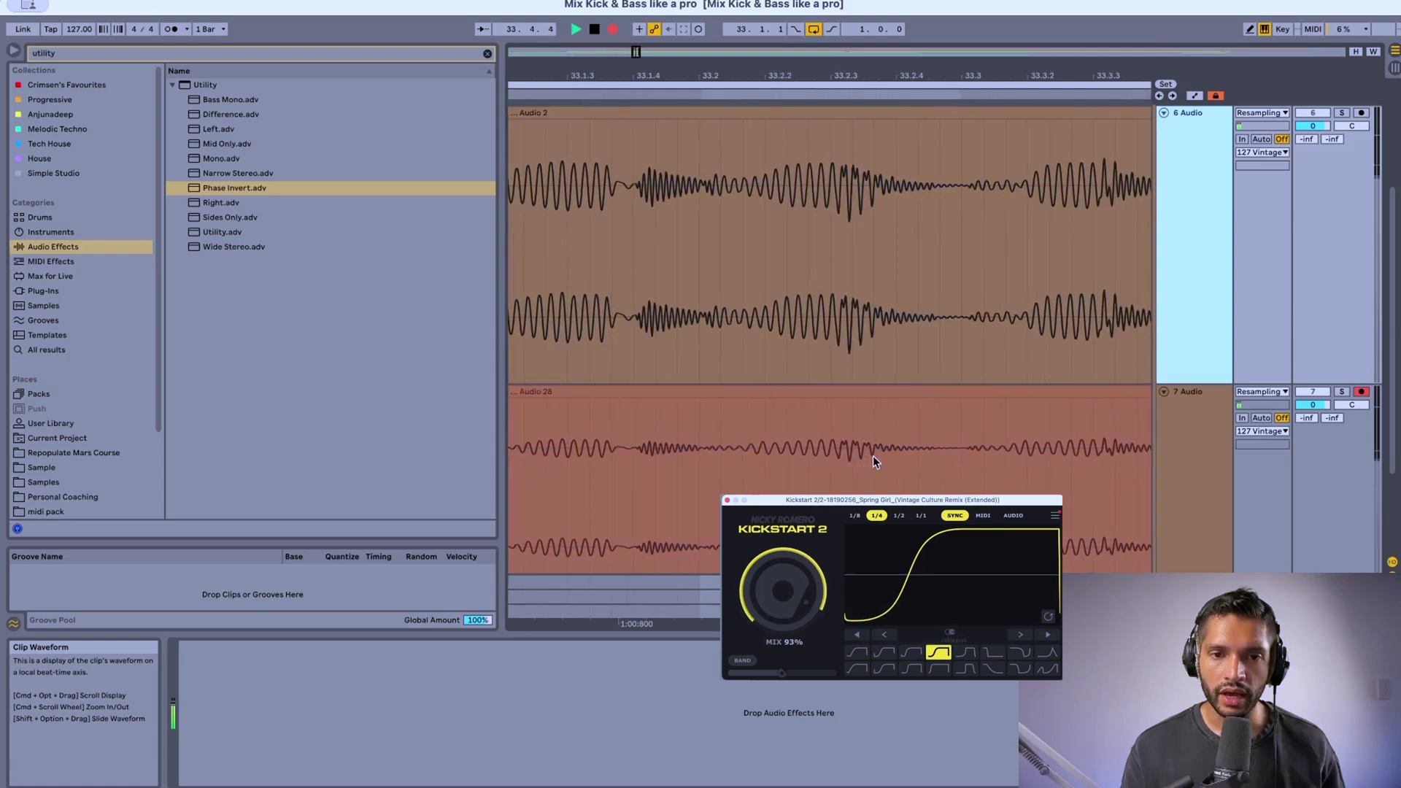
- Try several Kickstart 2 curve presets, including Free Punch, High Chain, Classic Chain and Quick Chain, against the resampled bass waveform
{"action": "scroll", "coordinate": [874, 460], "scroll_direction": "down", "scroll_amount": 2}
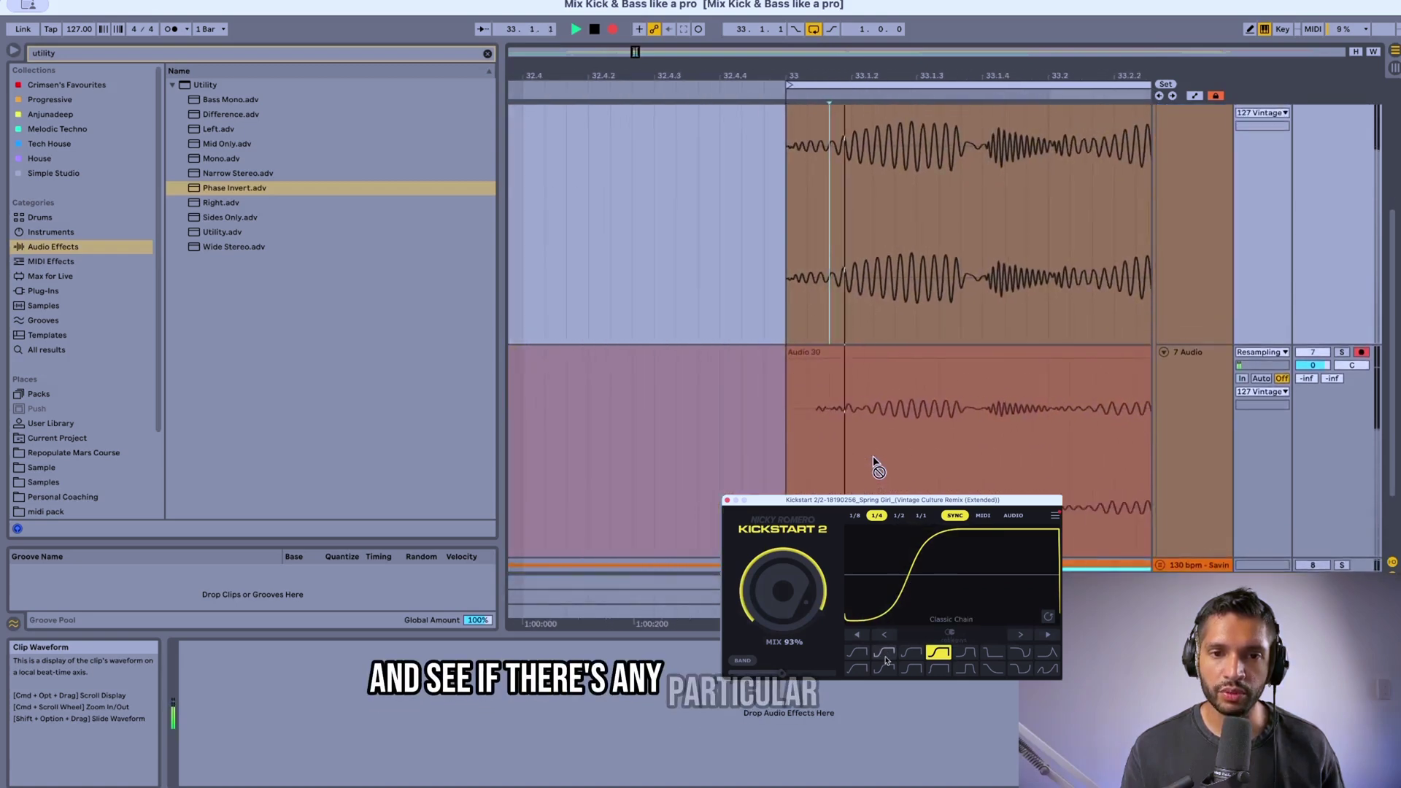
{"action": "left_click", "coordinate": [890, 654]}
{"action": "left_click", "coordinate": [907, 655]}
{"action": "left_click", "coordinate": [858, 654]}
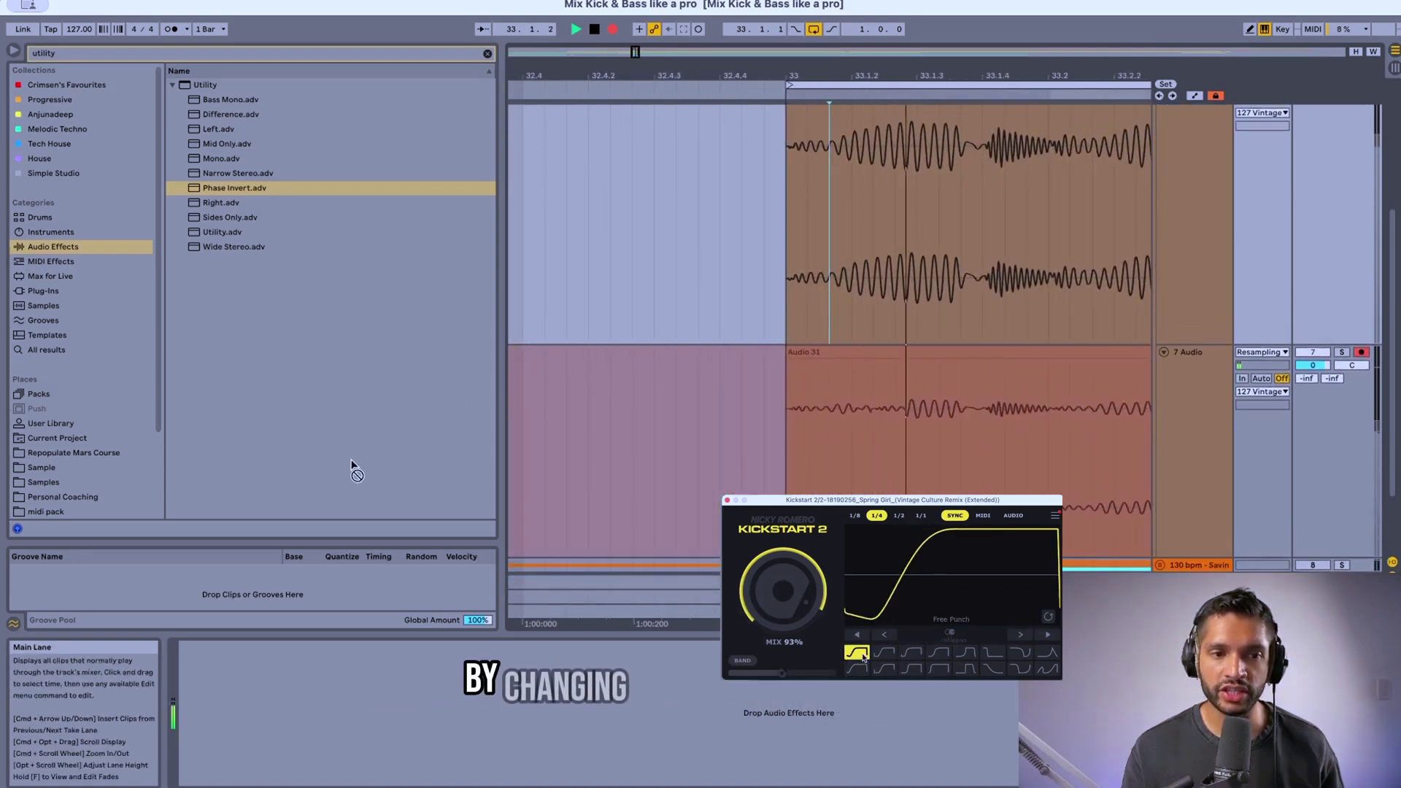
{"action": "left_click", "coordinate": [910, 654]}
{"action": "left_click", "coordinate": [939, 654]}
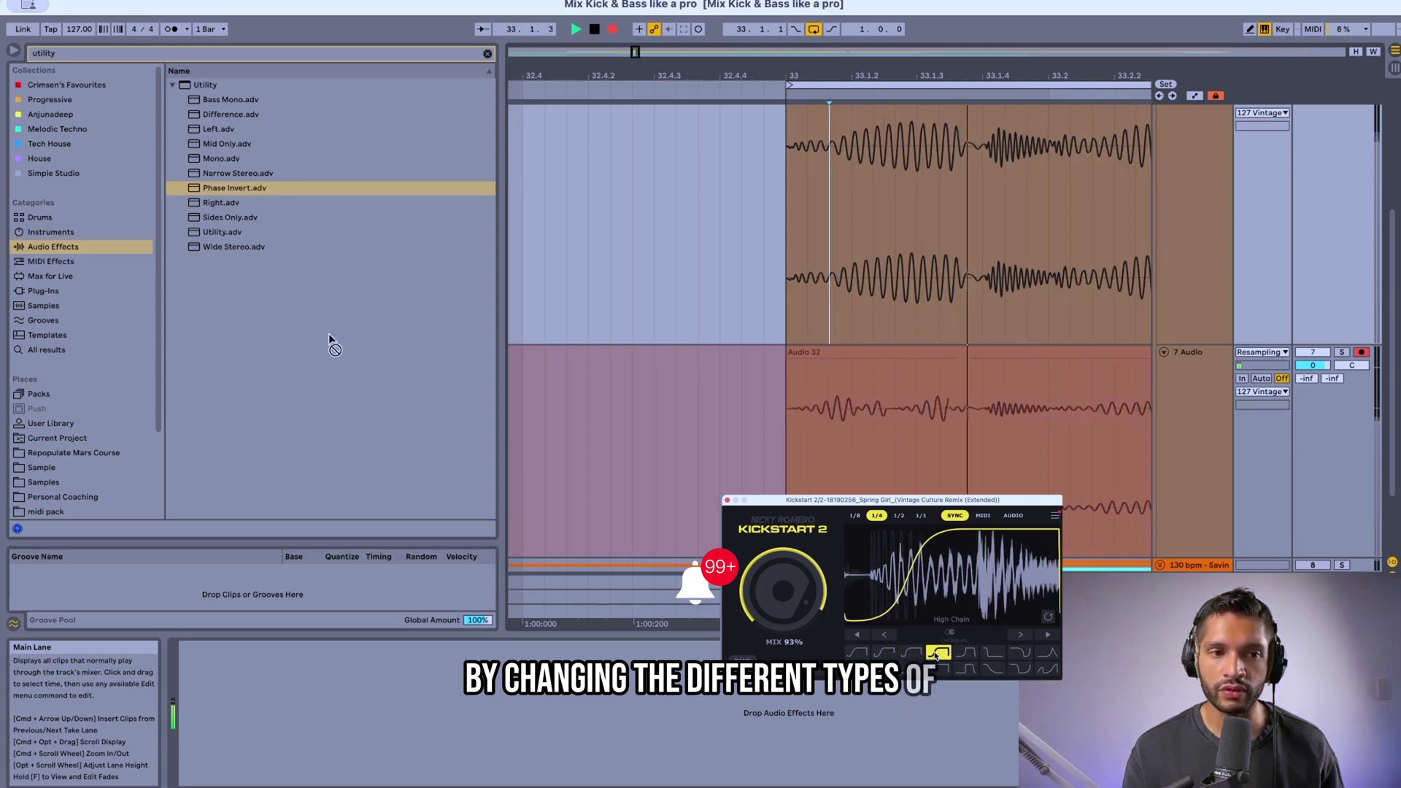
{"action": "left_click", "coordinate": [966, 654]}
{"action": "left_click", "coordinate": [856, 652]}
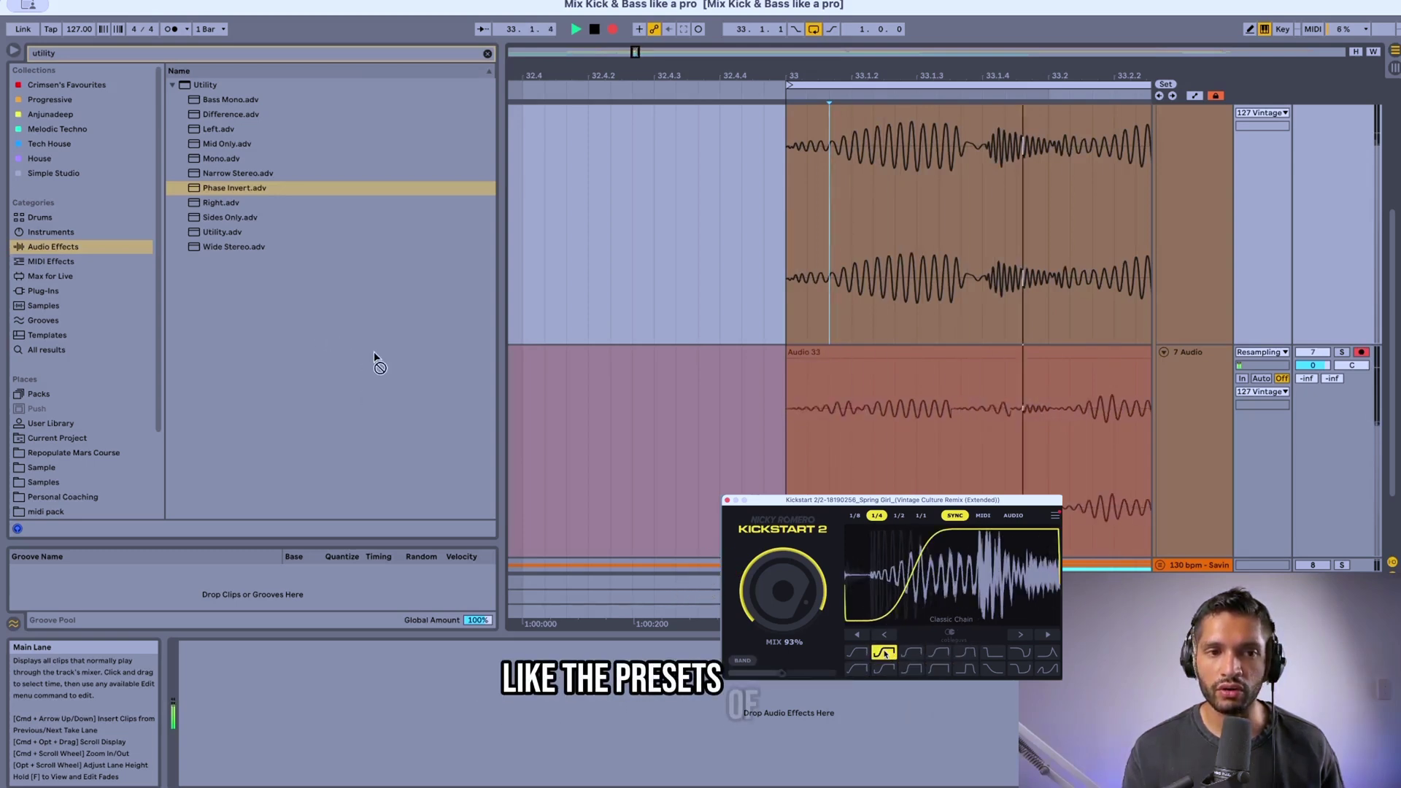
{"action": "left_click", "coordinate": [858, 669]}
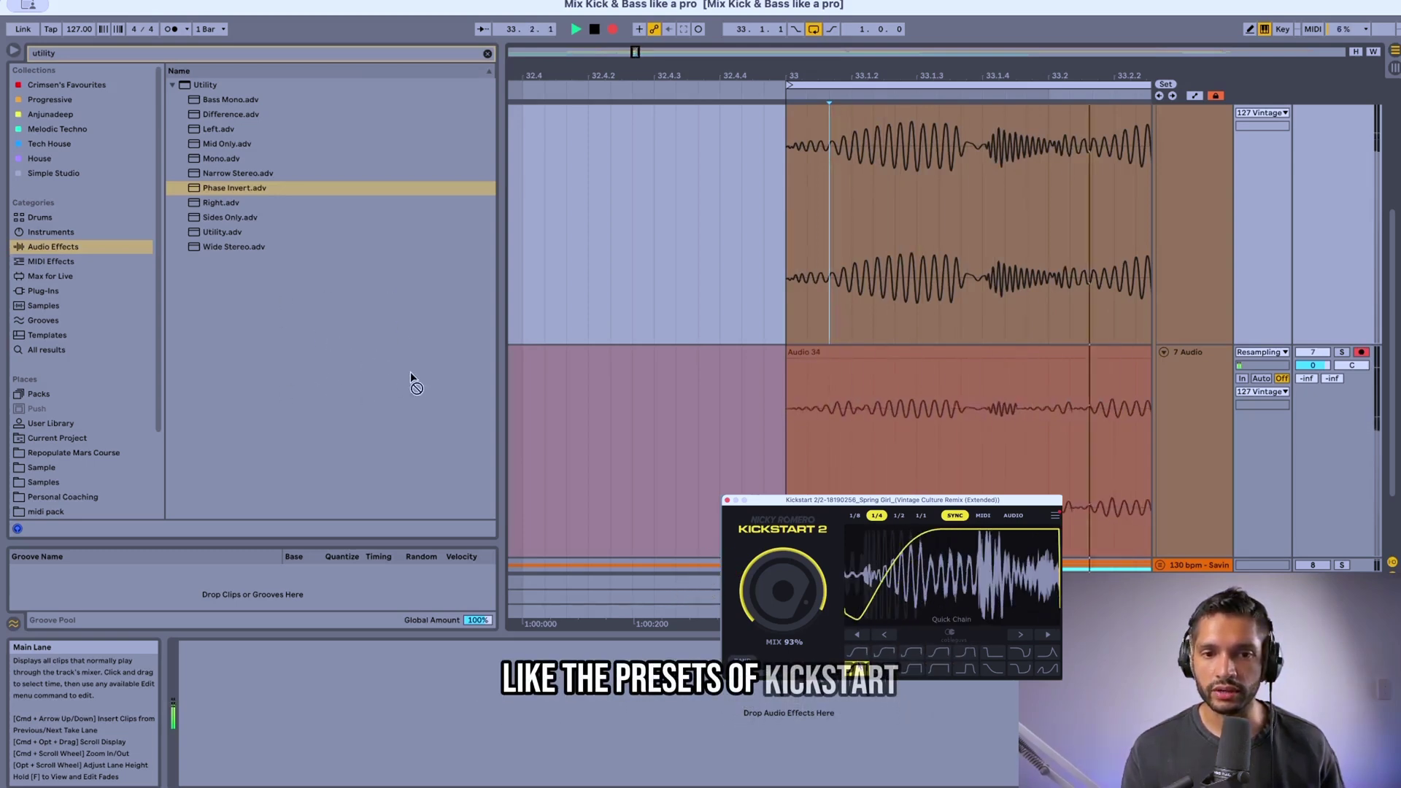
{"action": "left_click", "coordinate": [888, 669]}
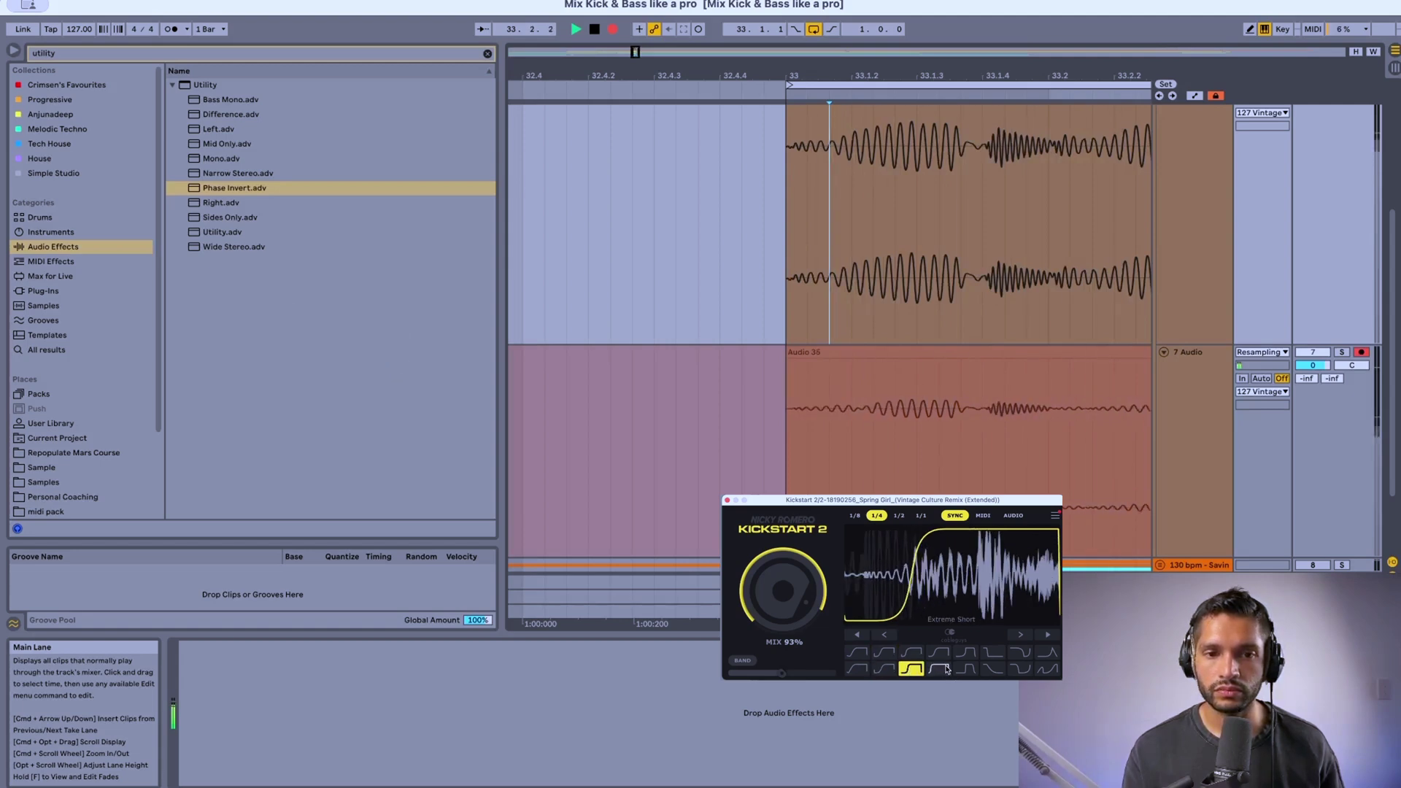
- Apply Kickstart 2's Free Punch preset with the mix at 80%, and stop the recording
{"action": "left_click", "coordinate": [855, 652]}
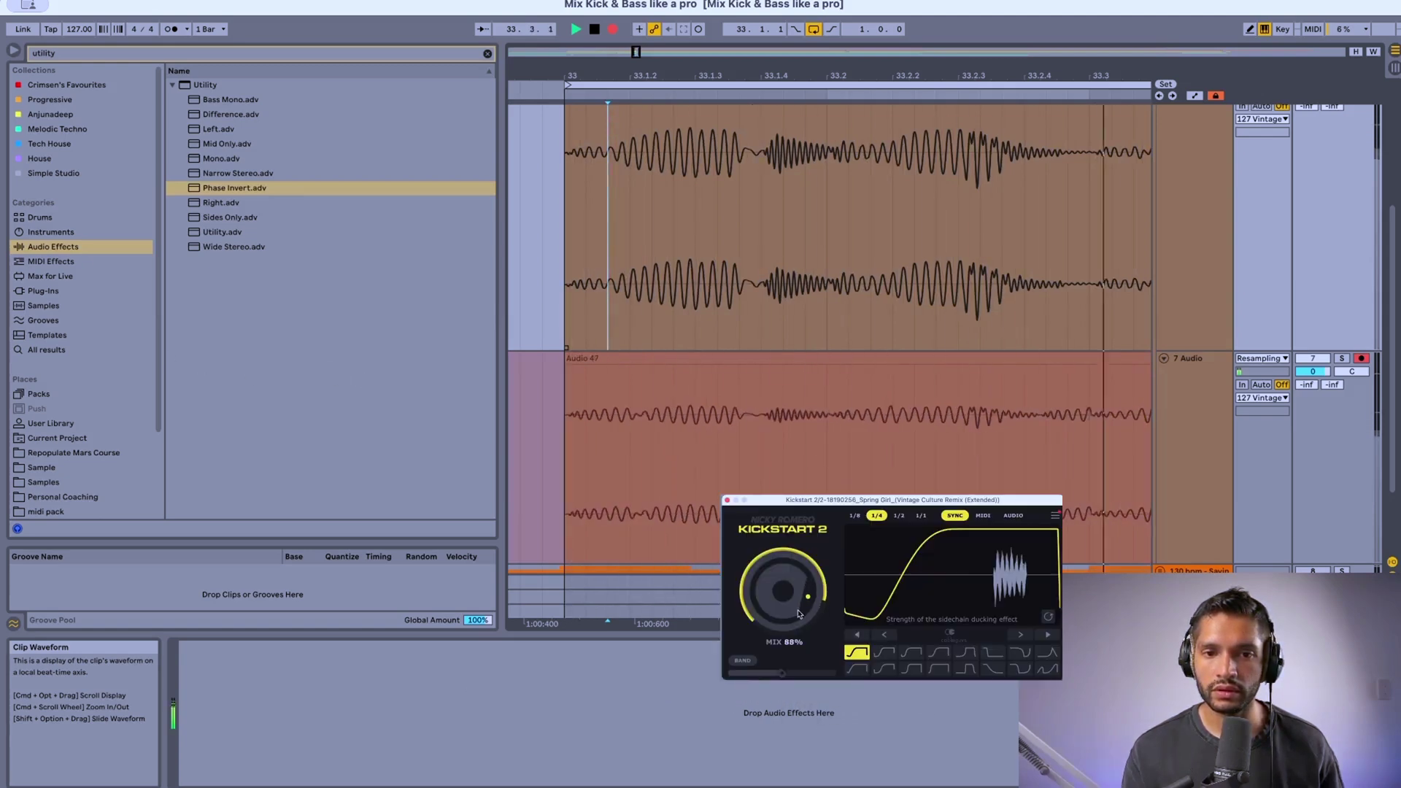
{"action": "left_click_drag", "start_coordinate": [799, 613], "coordinate": [800, 629]}
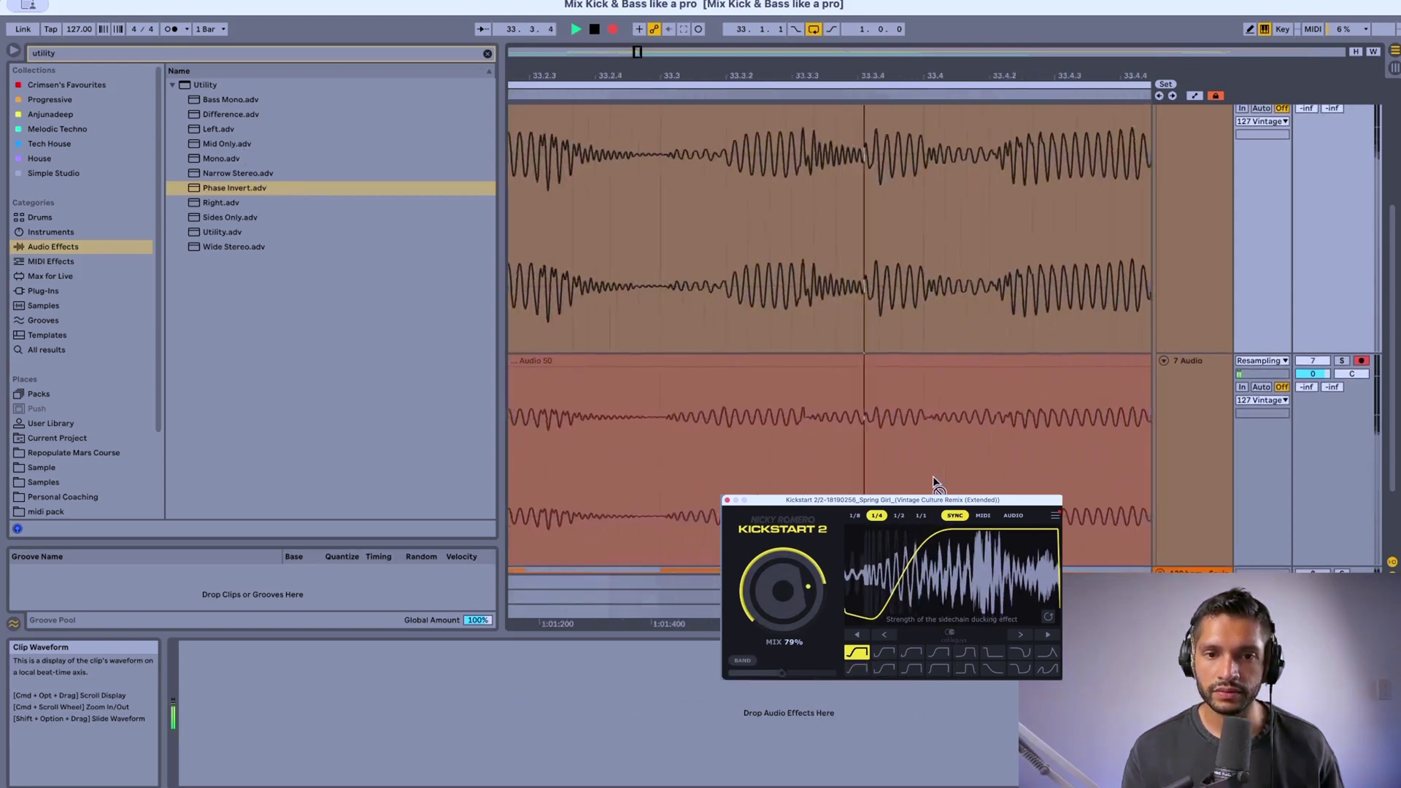
{"action": "key", "text": "space"}
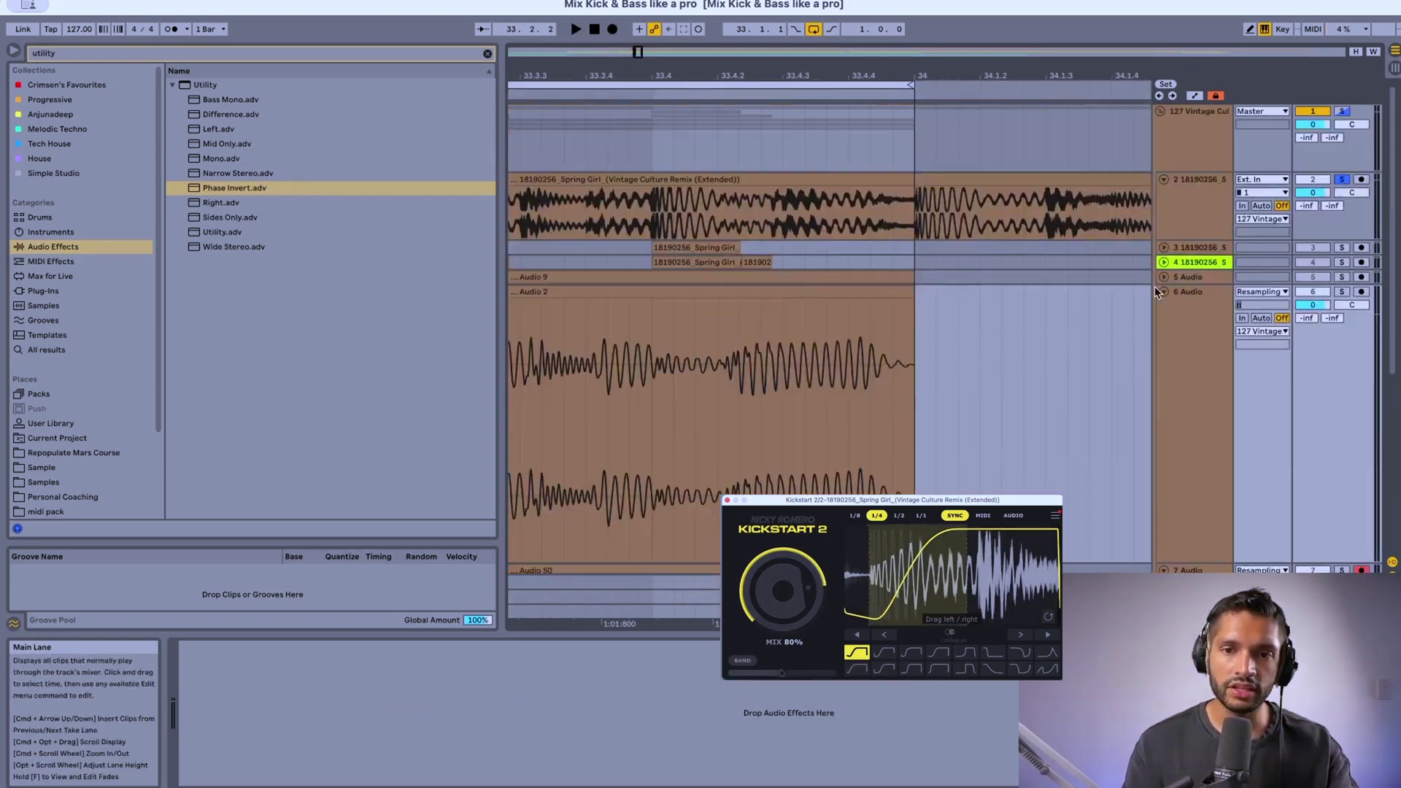
- Fold the resampled bass track, track 6, and select the Kickstart 2 recording track, track 7
{"action": "left_click", "coordinate": [1164, 291]}
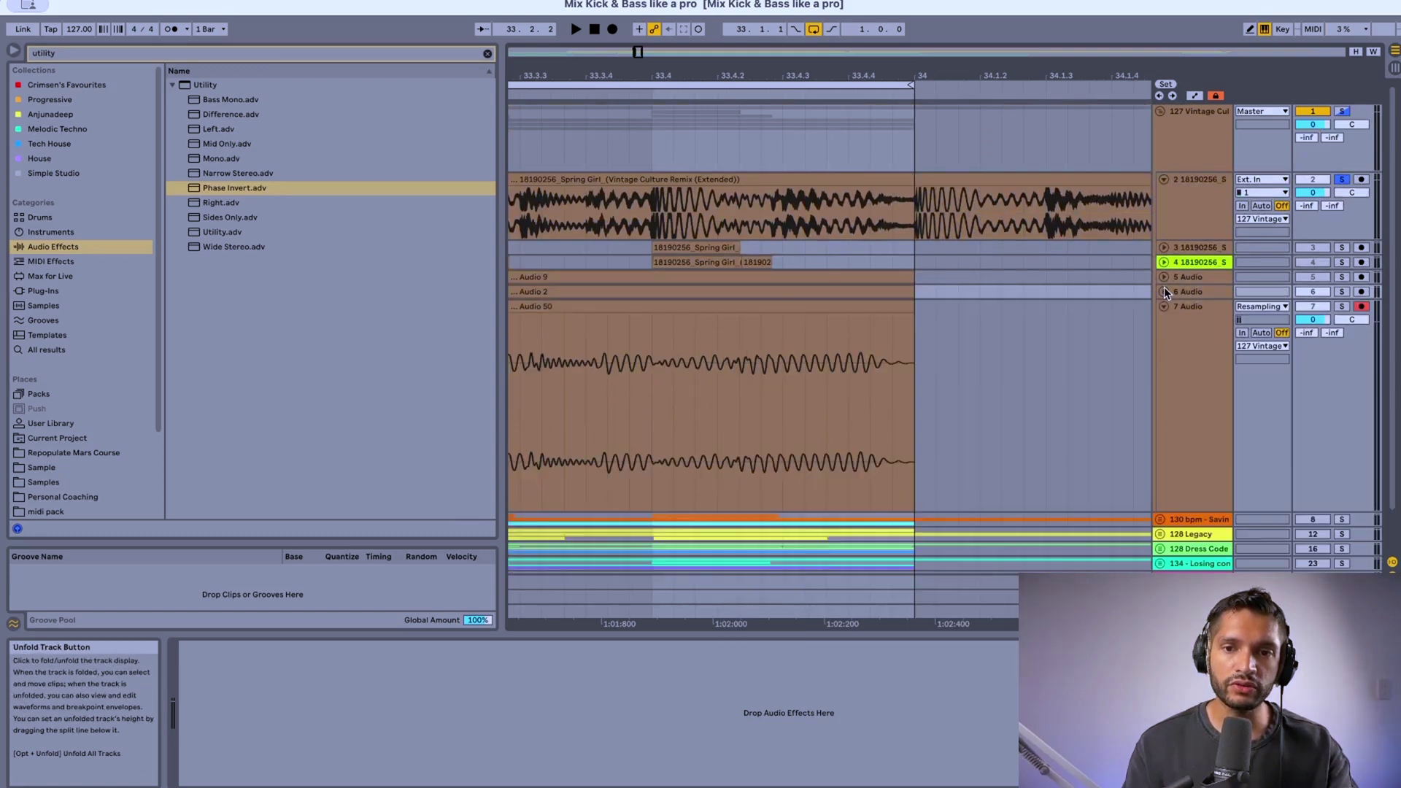
{"action": "scroll", "coordinate": [1184, 286], "scroll_direction": "down", "scroll_amount": 1}
{"action": "left_click", "coordinate": [1185, 295]}
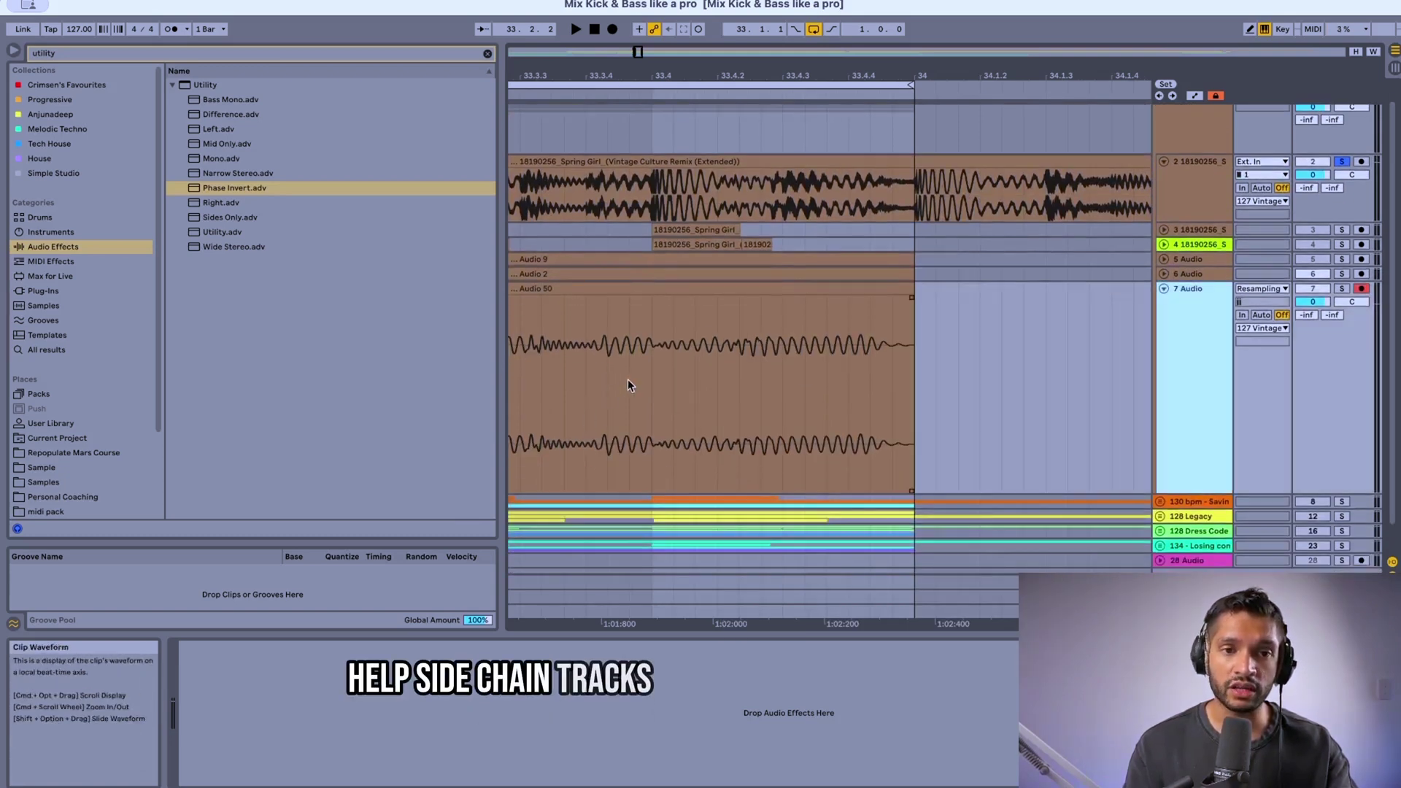
- Enlarge the kick clip on track 3 at bar 33 and compare its length with the ducked recording's waveform on track 7
{"action": "scroll", "coordinate": [721, 306], "scroll_direction": "left", "scroll_amount": 4}
{"action": "scroll", "coordinate": [722, 307], "scroll_direction": "left", "scroll_amount": 8}
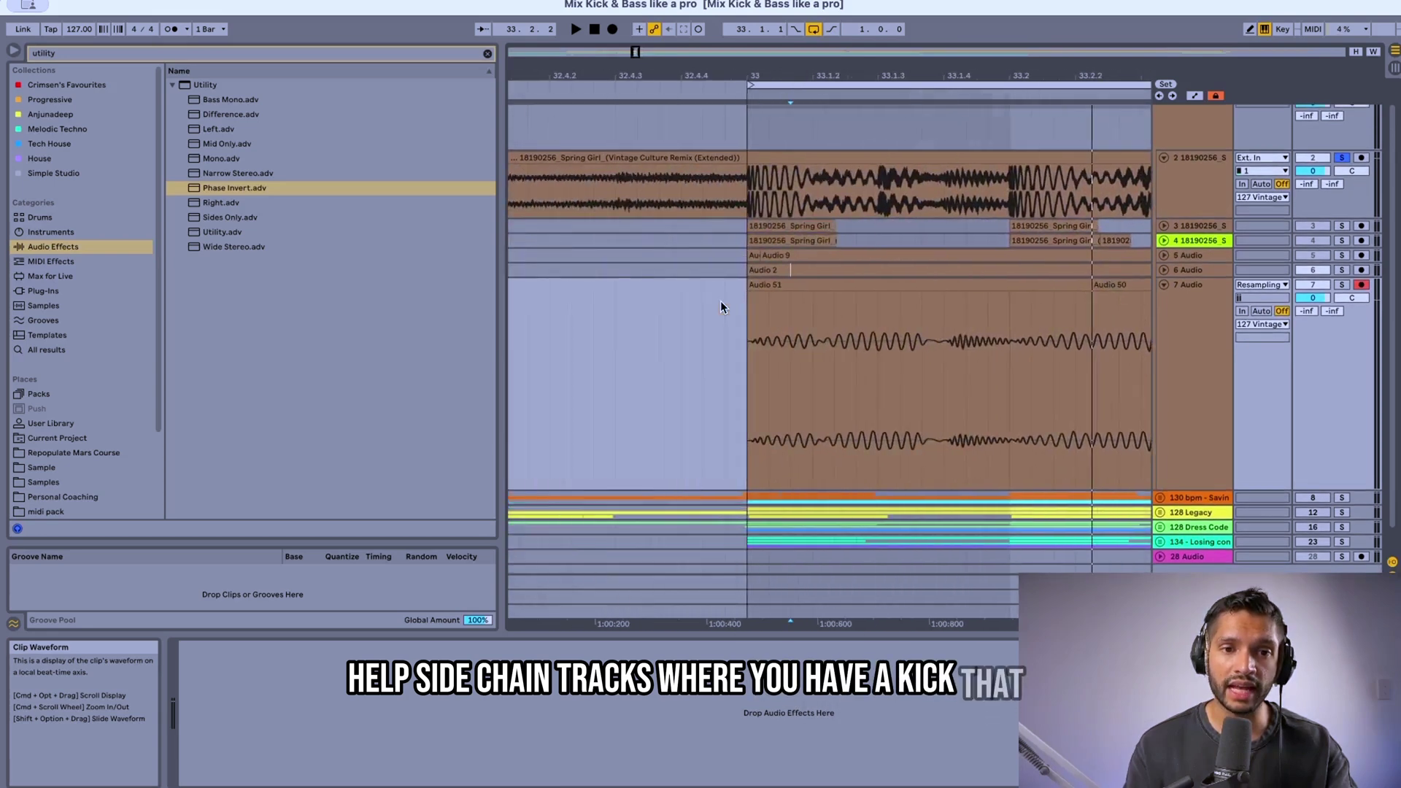
{"action": "left_click", "coordinate": [810, 221]}
{"action": "left_click", "coordinate": [810, 222]}
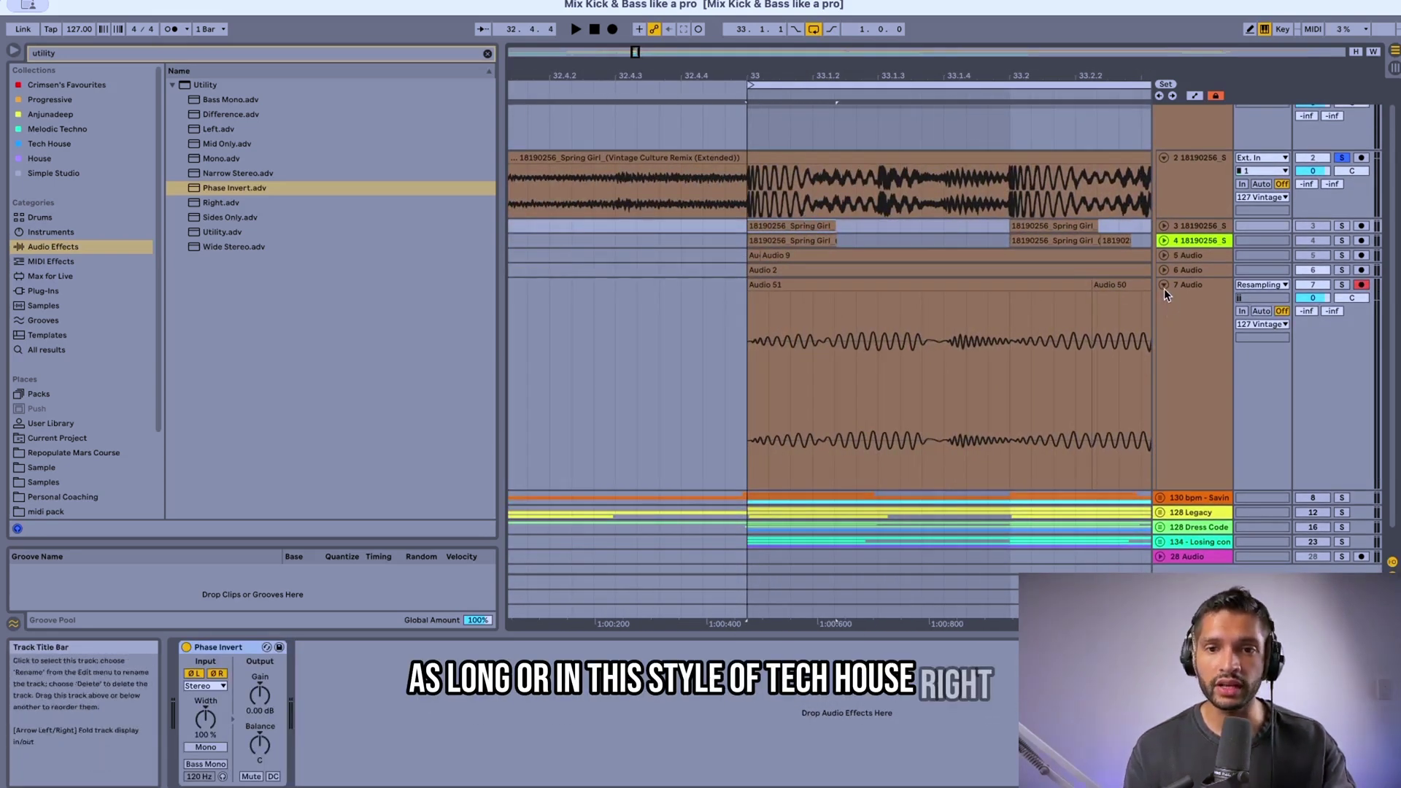
{"action": "key", "text": "z"}
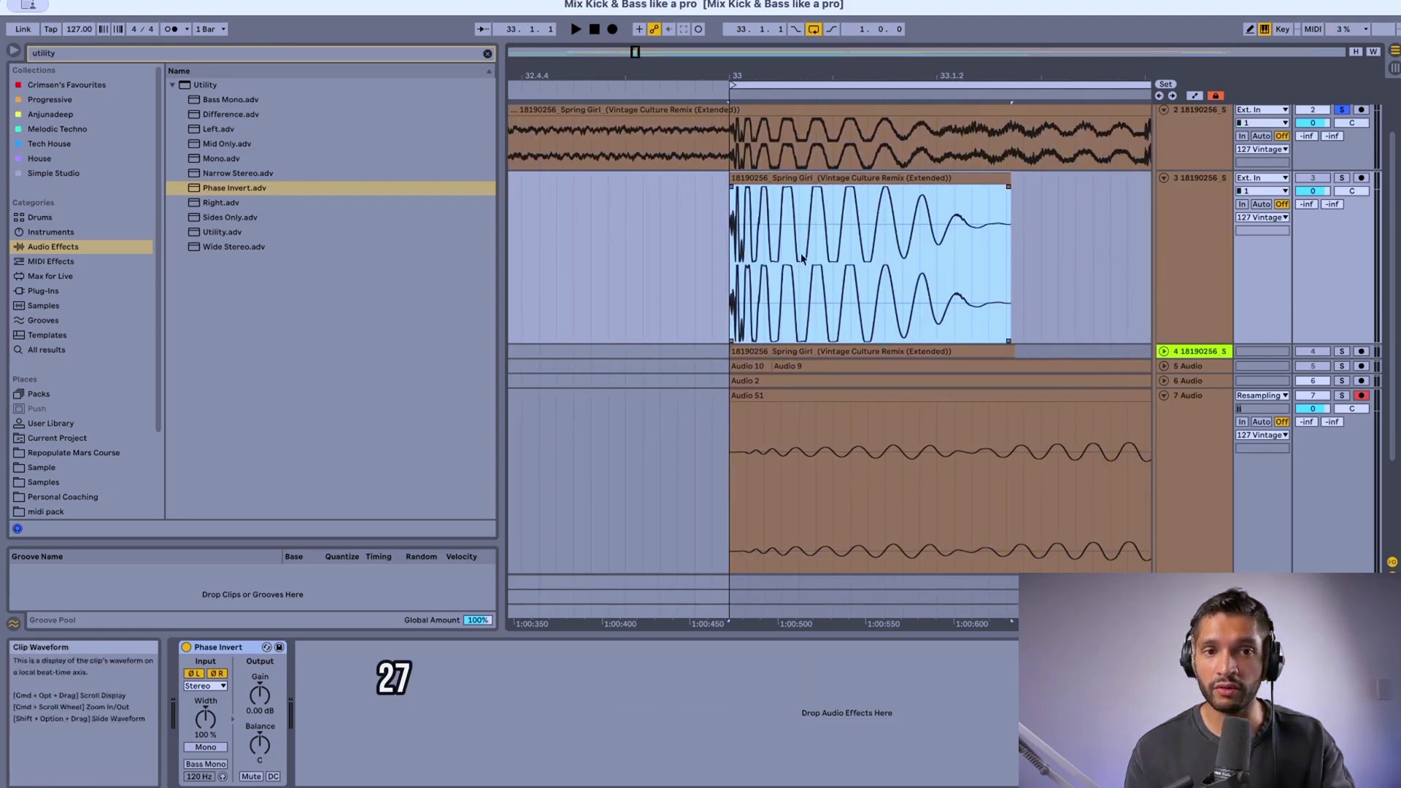
{"action": "left_click", "coordinate": [727, 284]}
{"action": "scroll", "coordinate": [726, 284], "scroll_direction": "up", "scroll_amount": 5}
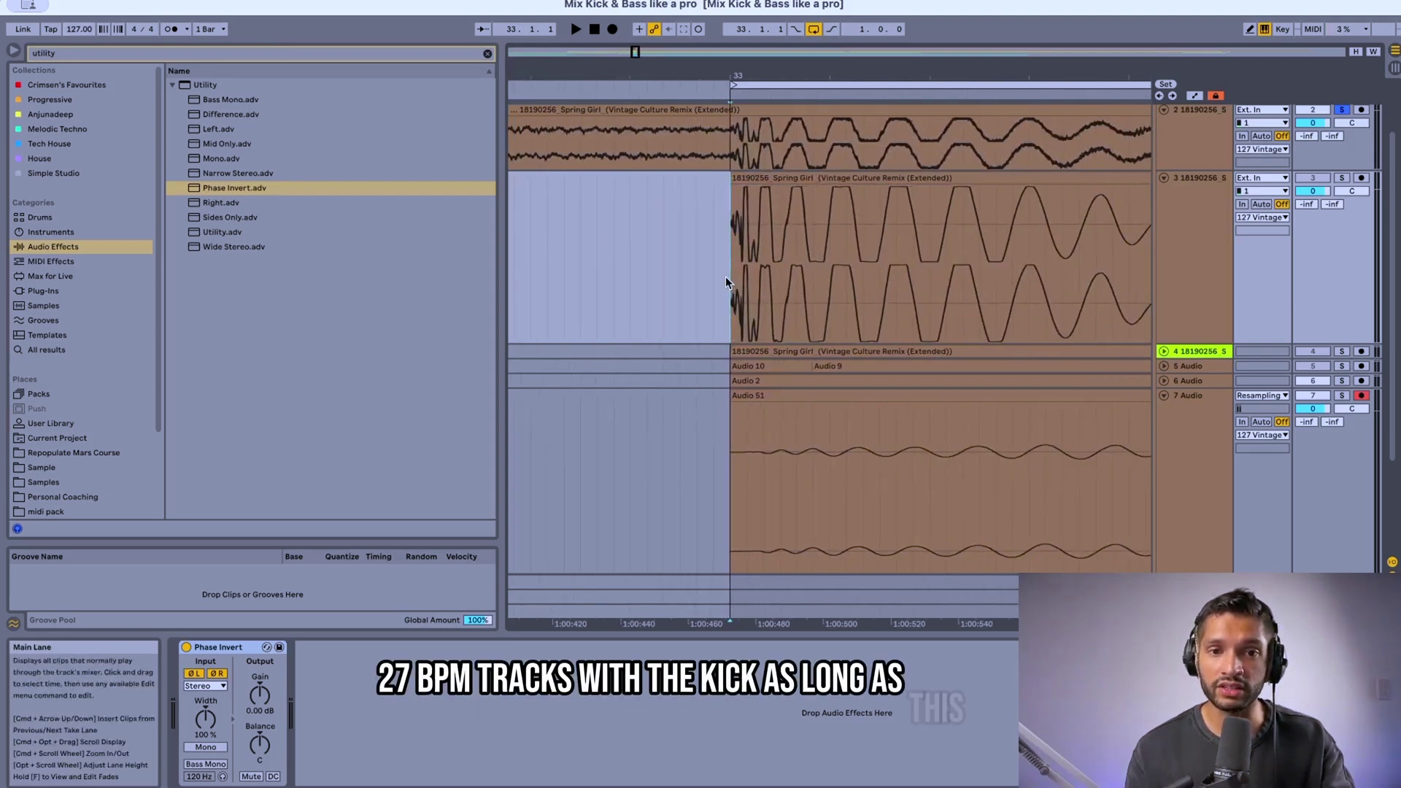
{"action": "scroll", "coordinate": [726, 284], "scroll_direction": "right", "scroll_amount": 6}
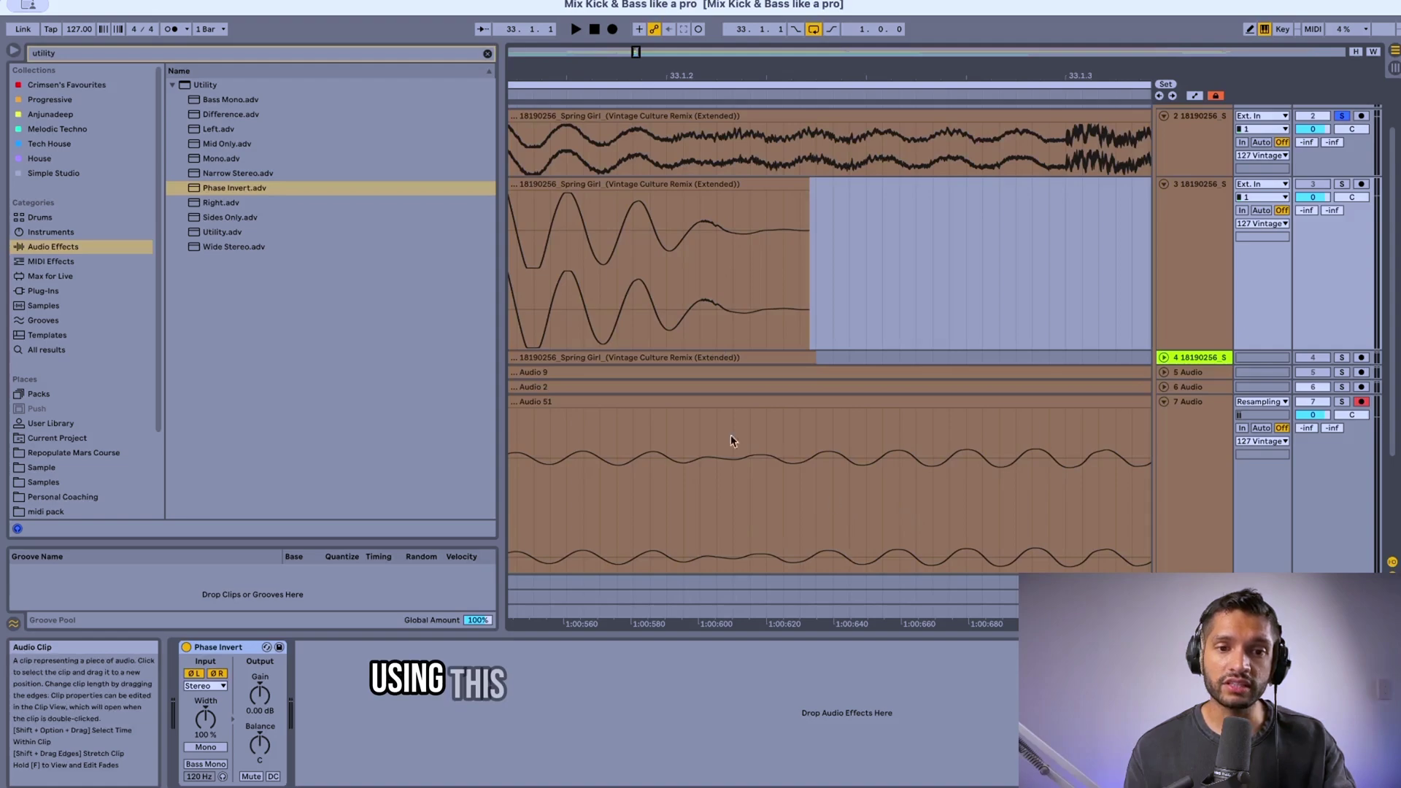